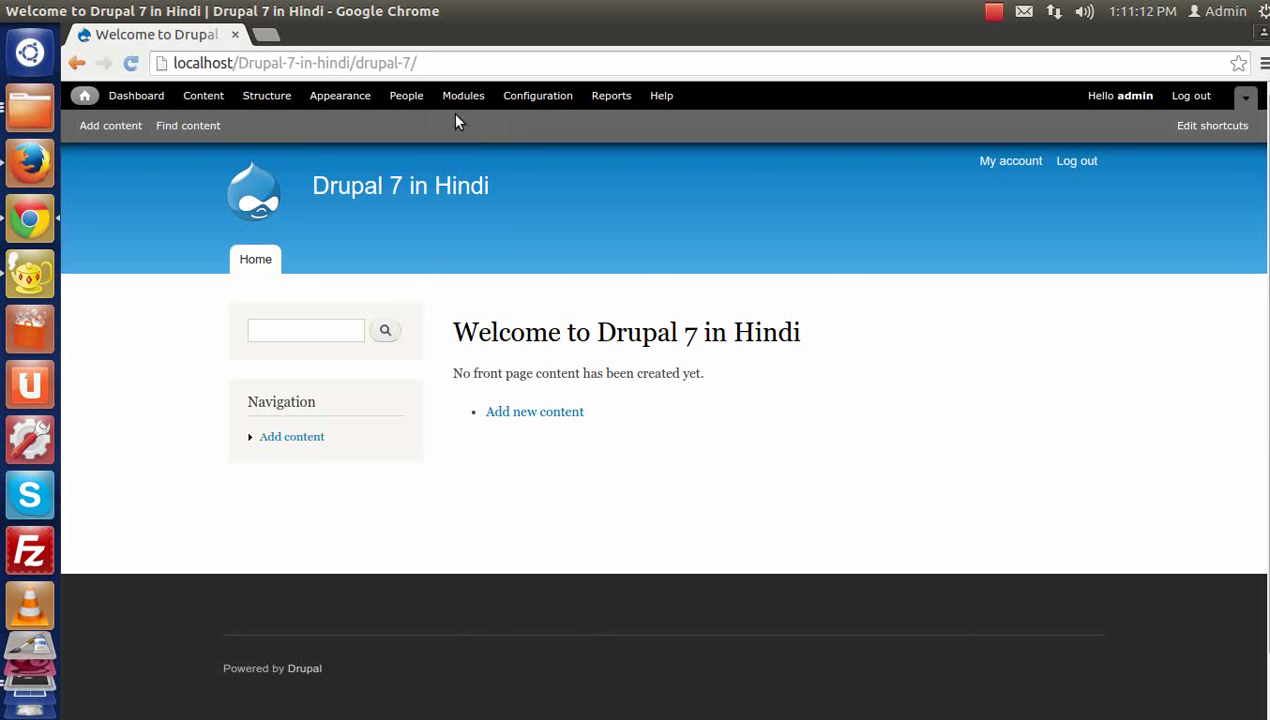
Look over the site's configuration categories and open the Site information settings under System.
click(525, 105)
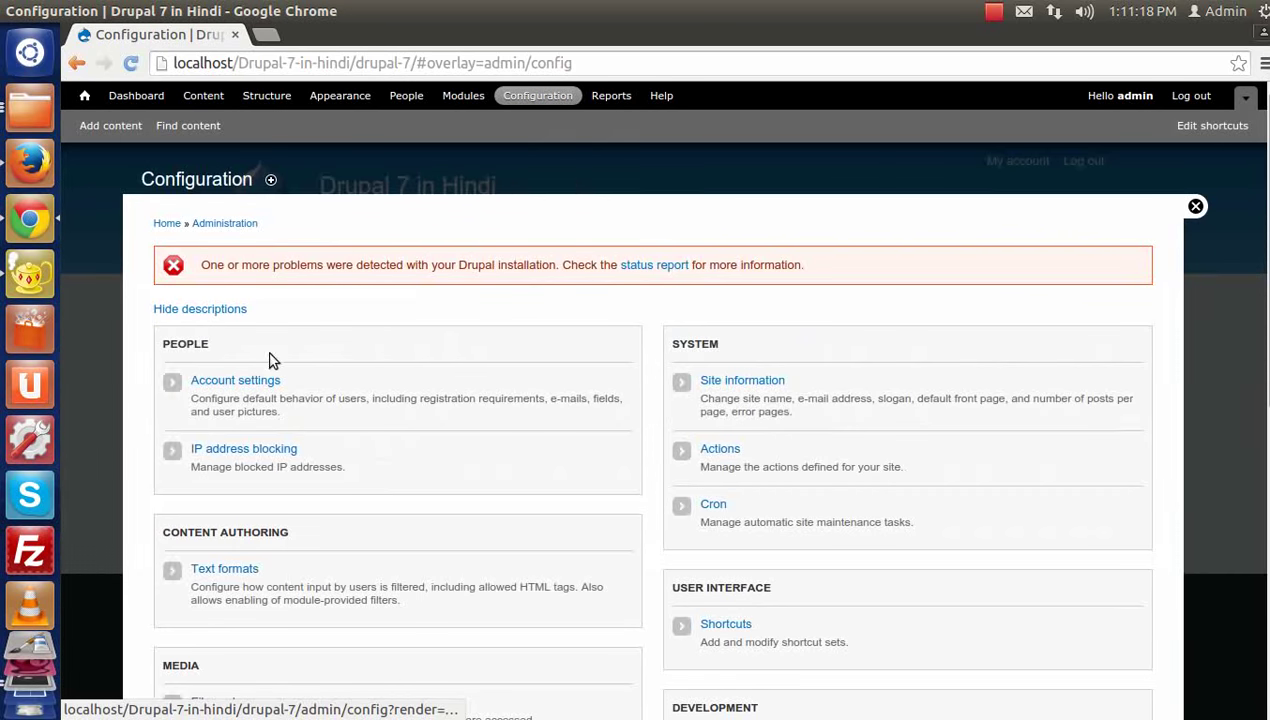
scroll(229, 347, down, 1)
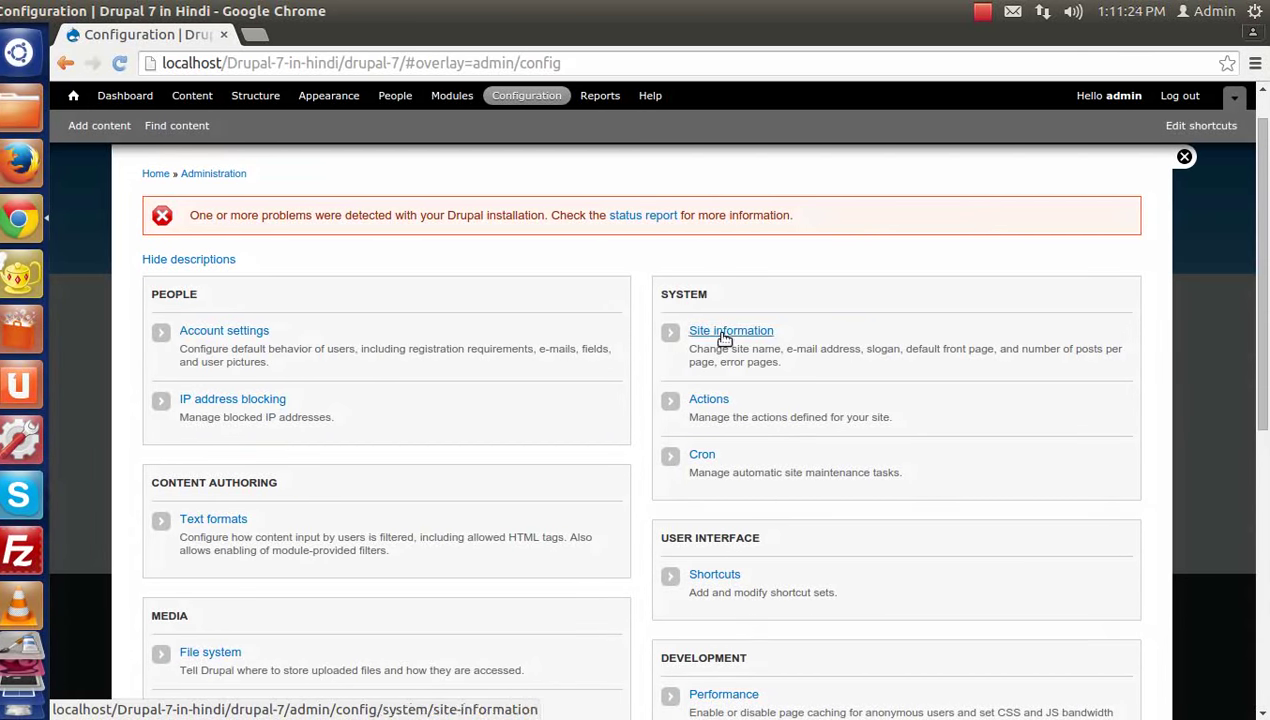
scroll(723, 371, down, 1)
scroll(740, 355, down, 1)
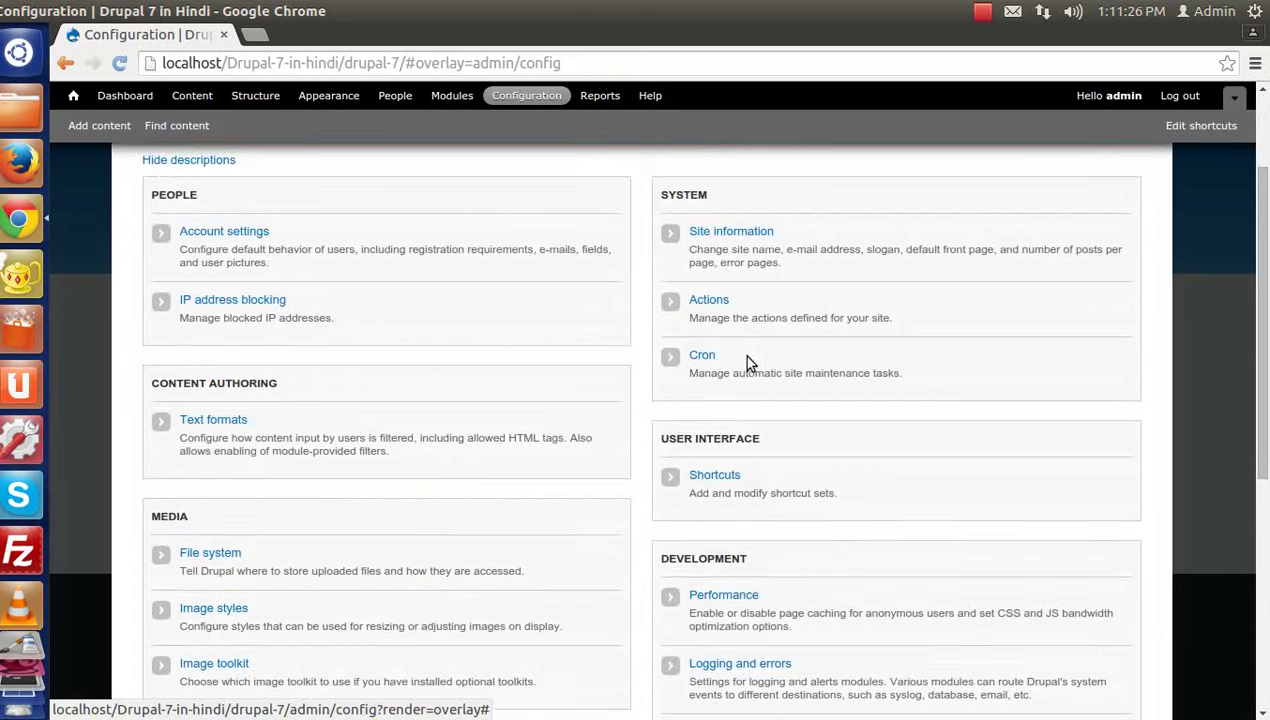
scroll(745, 362, down, 3)
scroll(745, 362, up, 4)
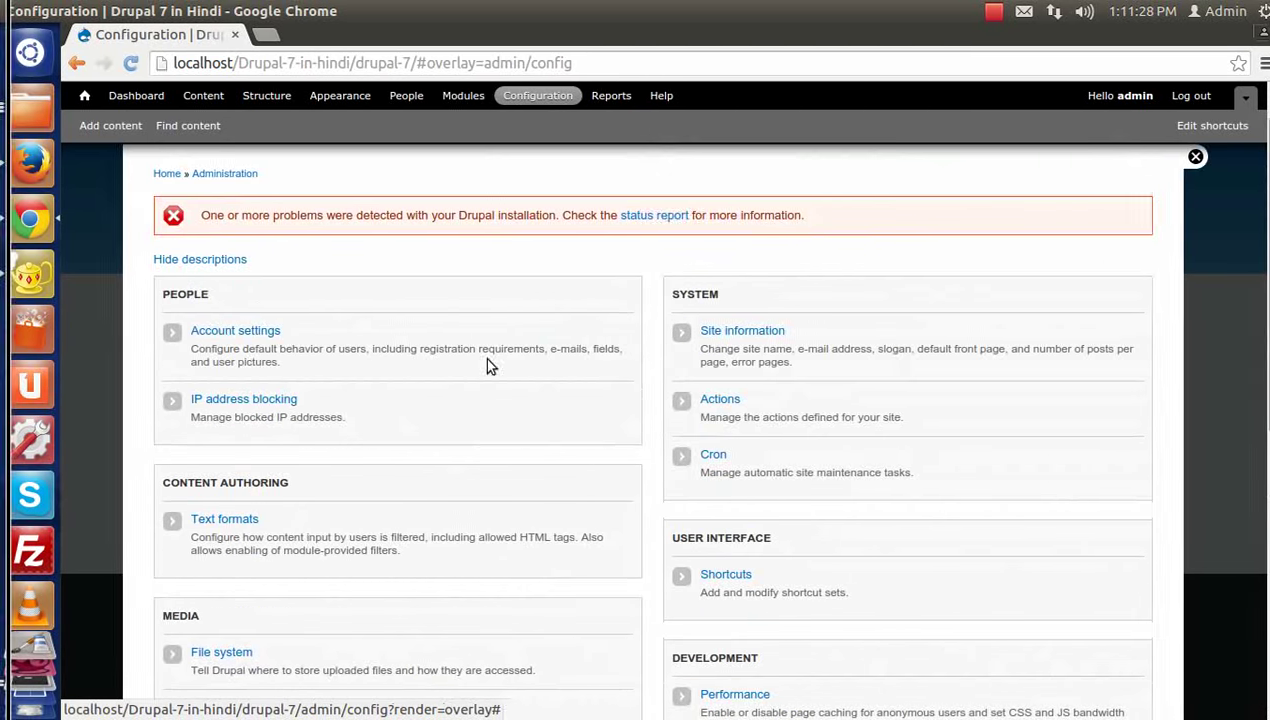
click(716, 332)
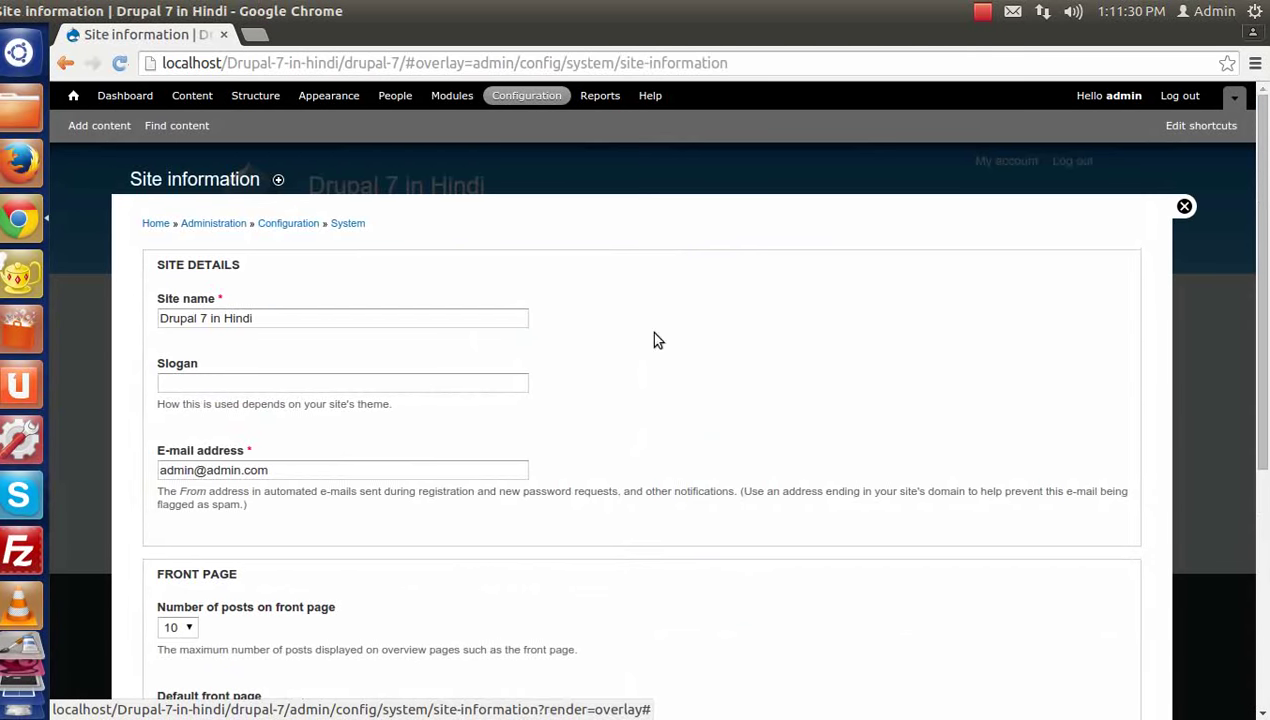
Examine the site name, the number of posts on the front page and the default front page setting.
drag(262, 320, 158, 322)
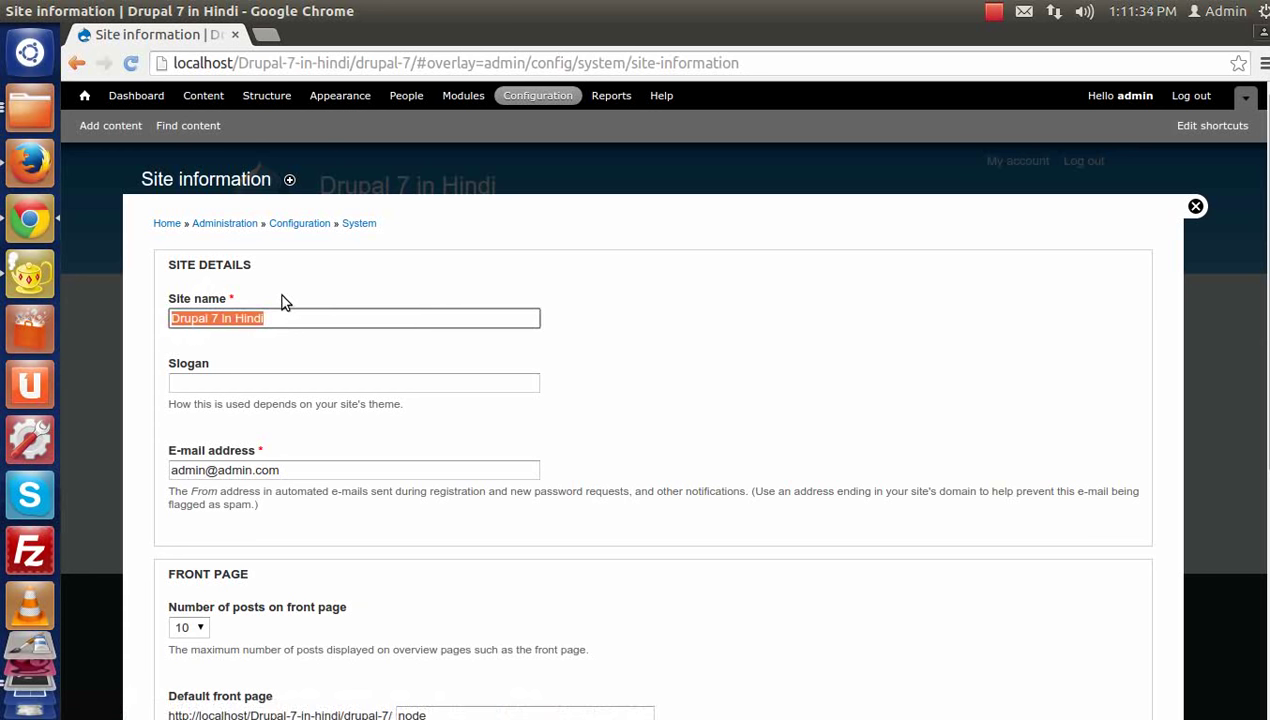
scroll(286, 352, down, 3)
scroll(207, 374, down, 2)
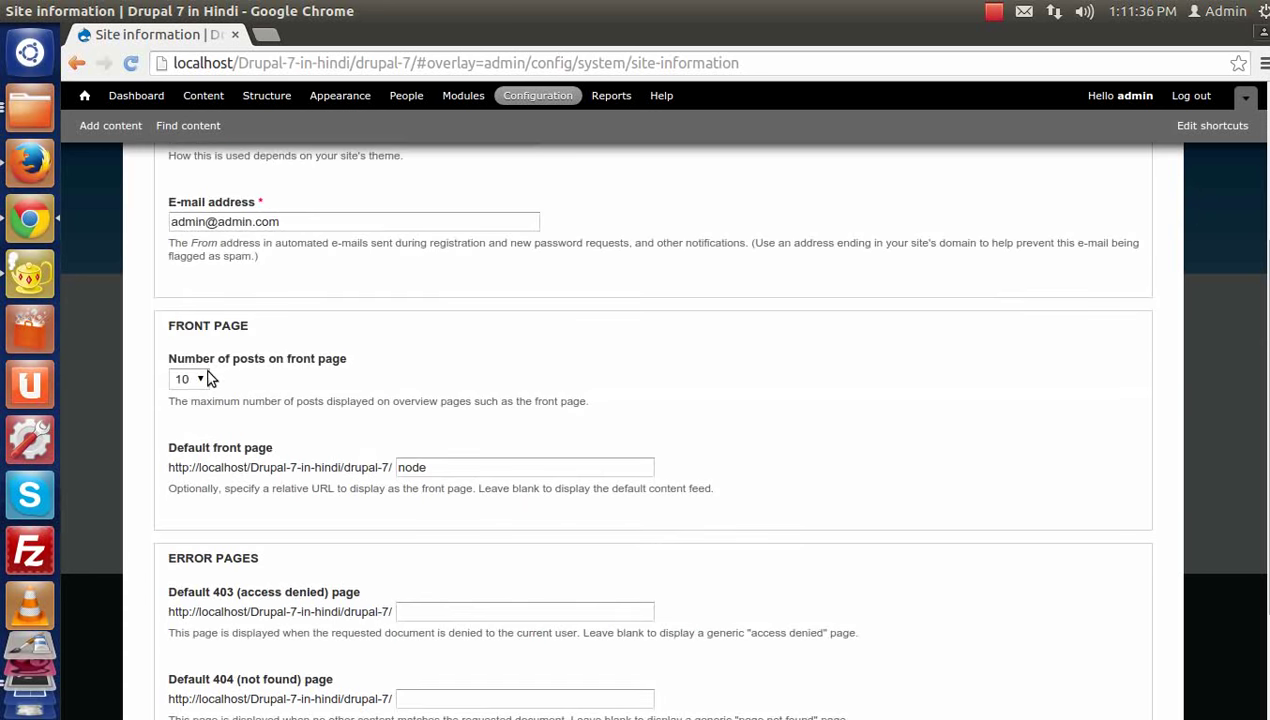
scroll(198, 362, down, 1)
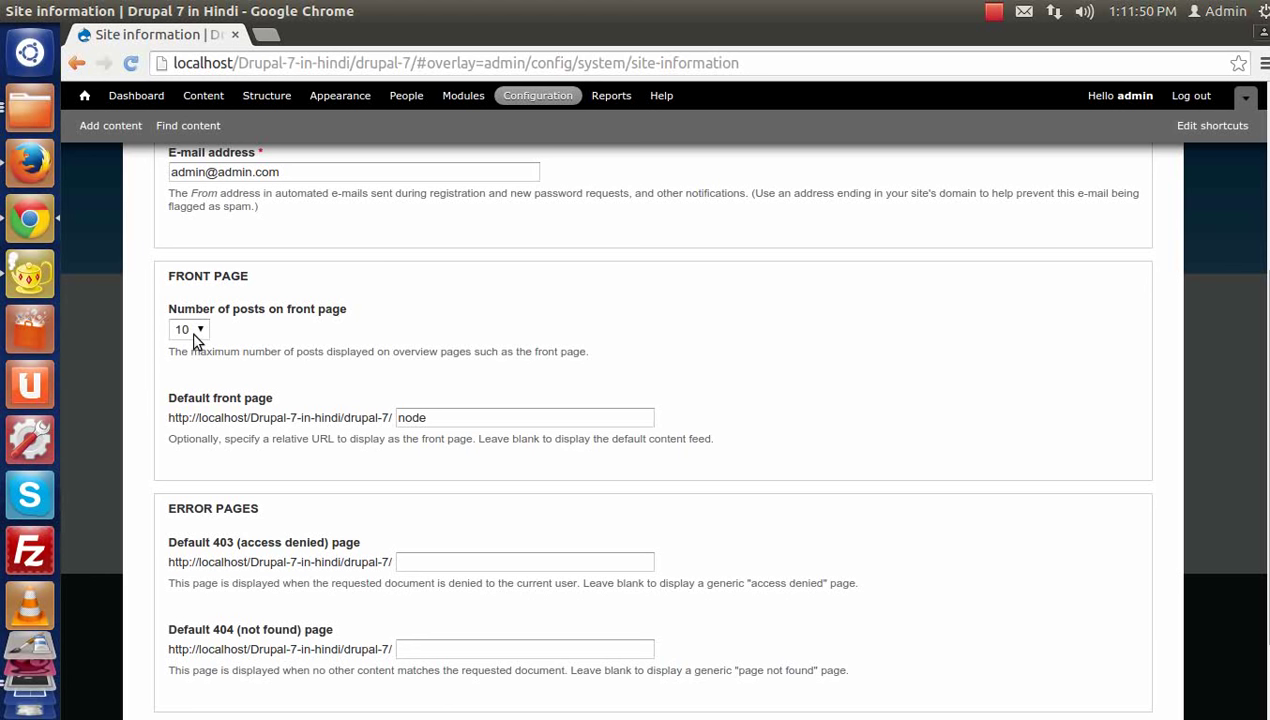
click(196, 340)
click(196, 338)
scroll(288, 366, down, 2)
drag(169, 298, 278, 302)
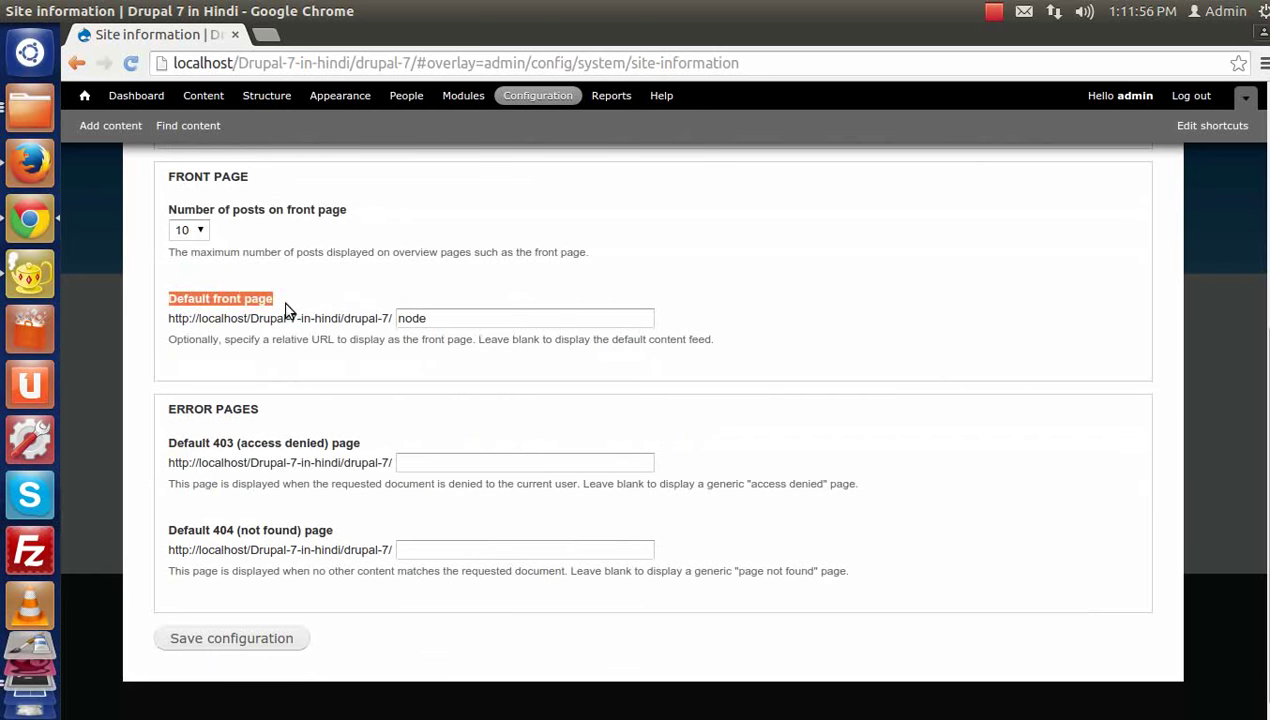
double_click(428, 318)
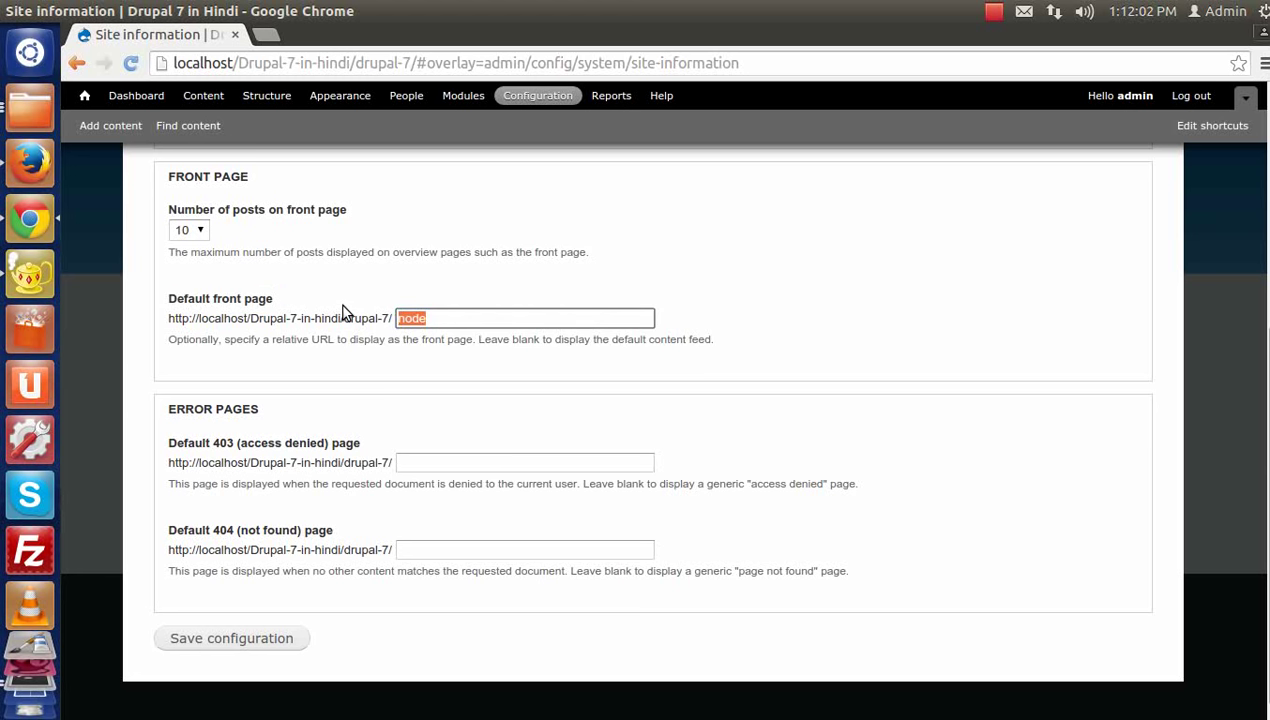
click(338, 385)
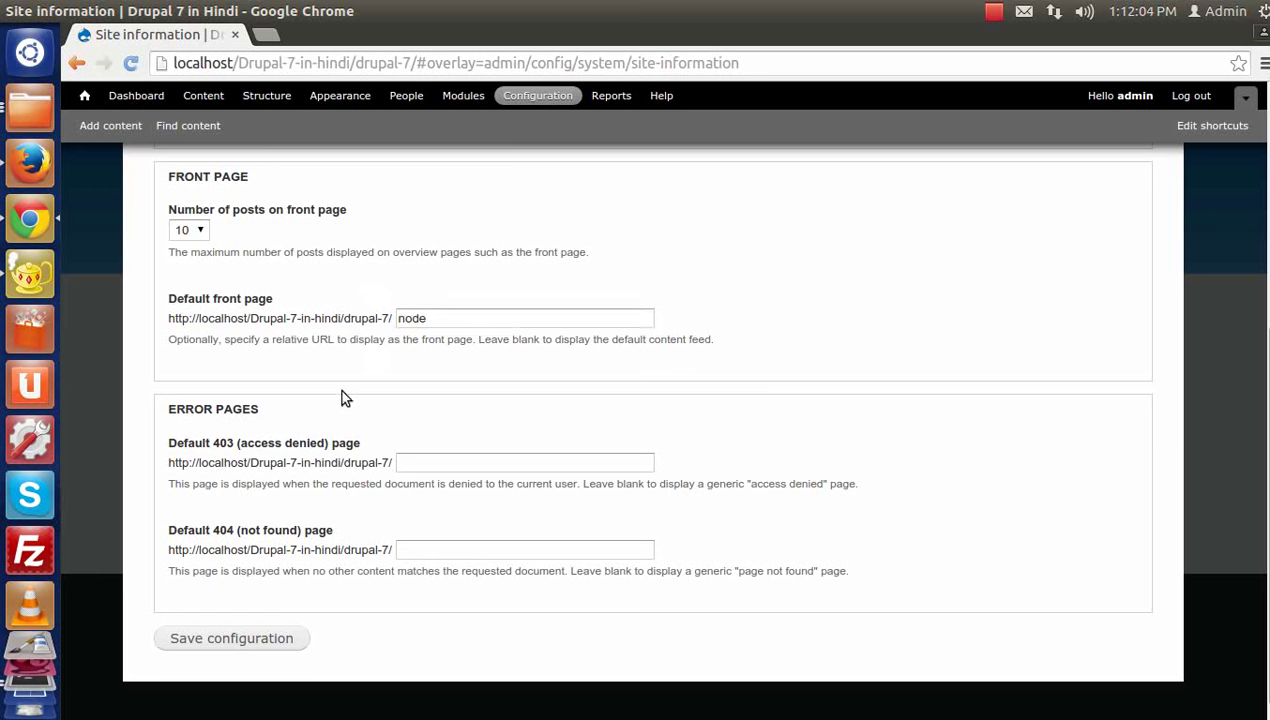
Examine the default 403 (access denied) and 404 (not found) page settings and close Site information.
drag(168, 403, 310, 444)
click(212, 443)
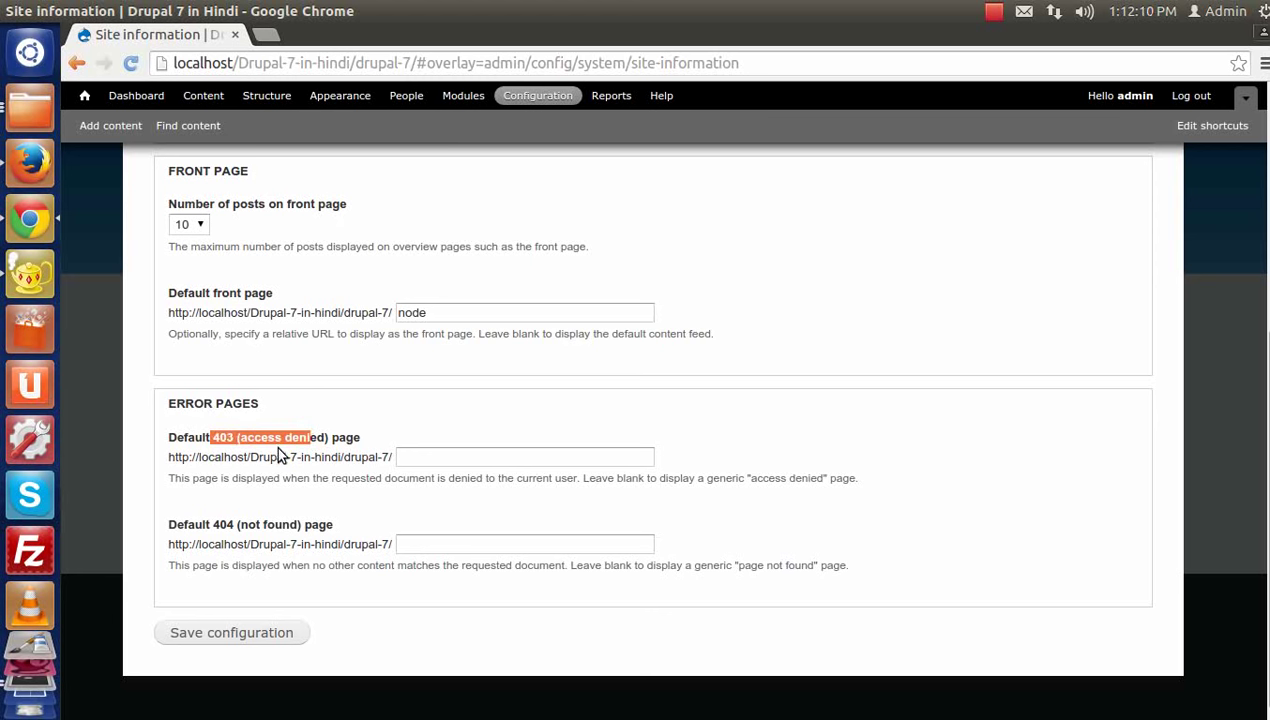
drag(229, 443, 397, 459)
click(397, 459)
drag(204, 440, 293, 449)
drag(219, 527, 281, 537)
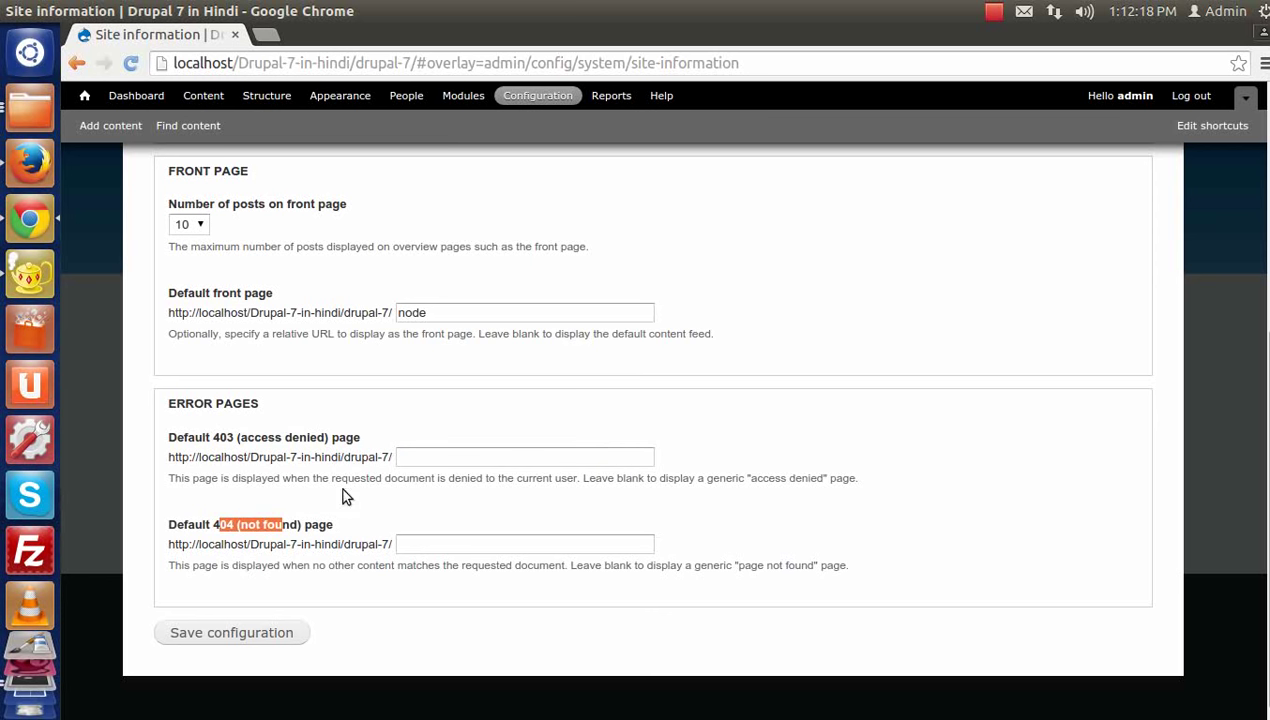
drag(283, 477, 360, 477)
scroll(381, 479, up, 5)
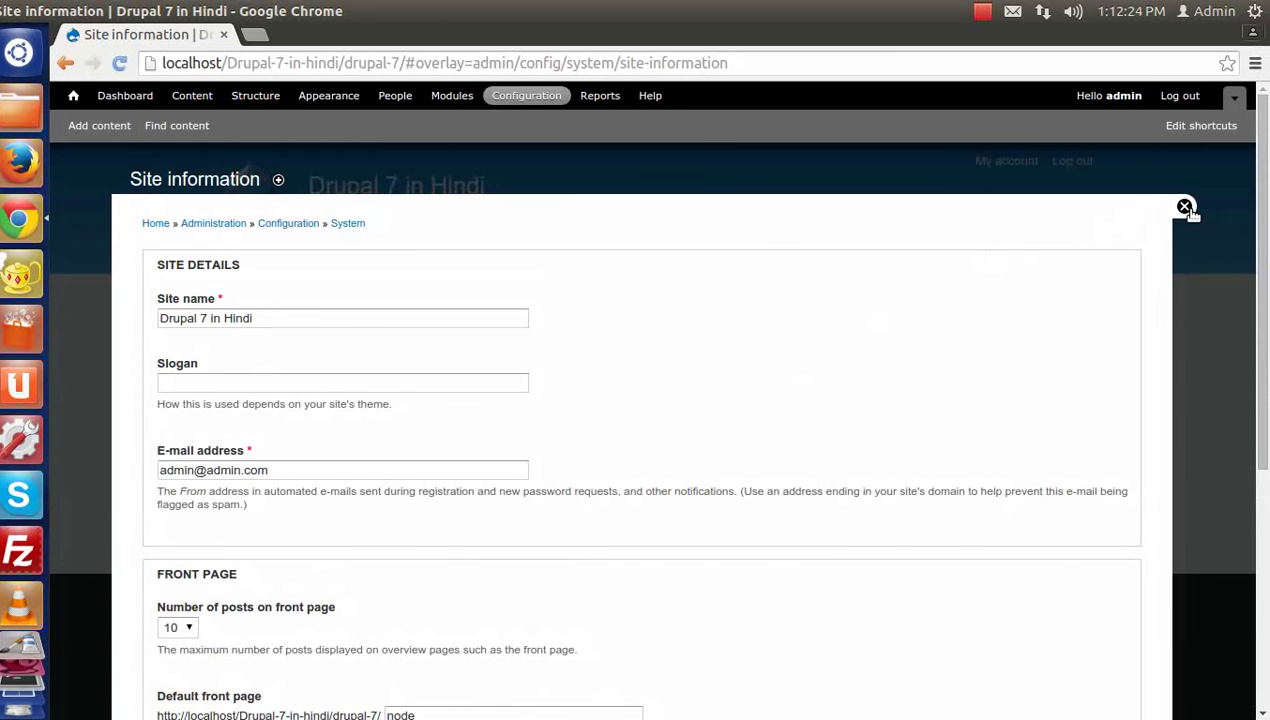
click(1184, 207)
Return to the site configuration and open the Account settings under People.
click(558, 97)
scroll(494, 453, down, 2)
scroll(318, 377, up, 1)
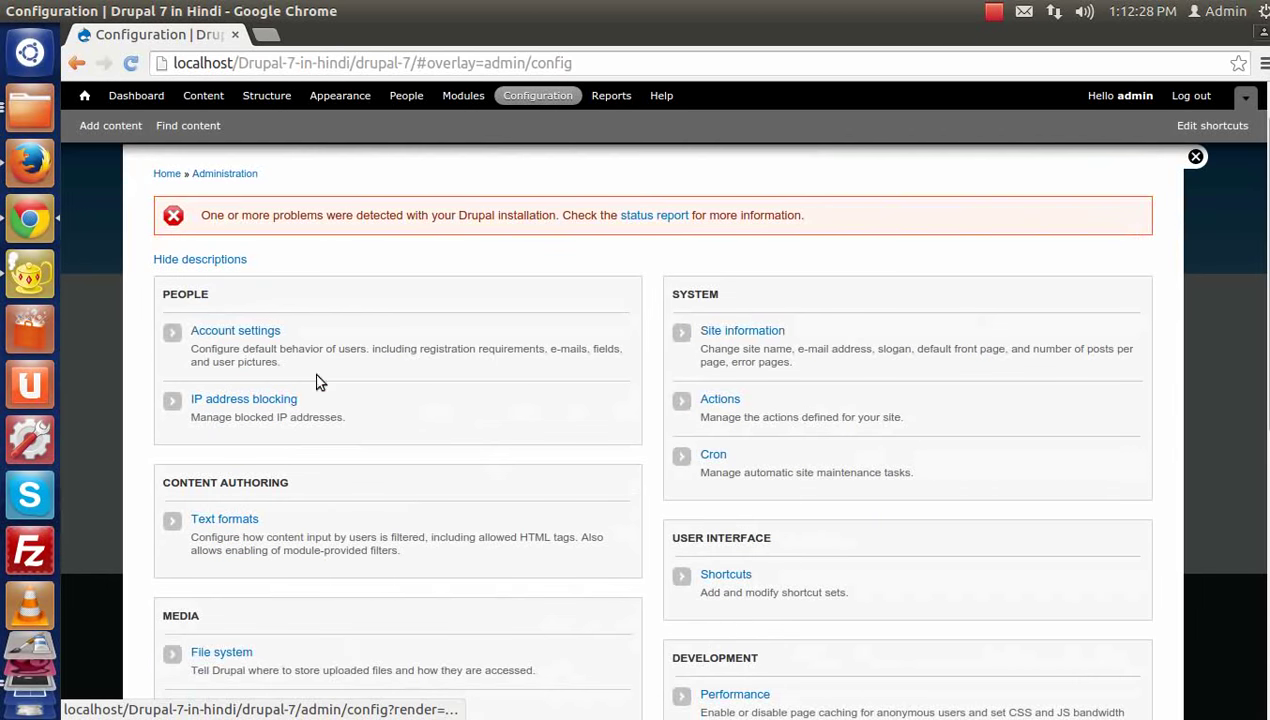
click(253, 331)
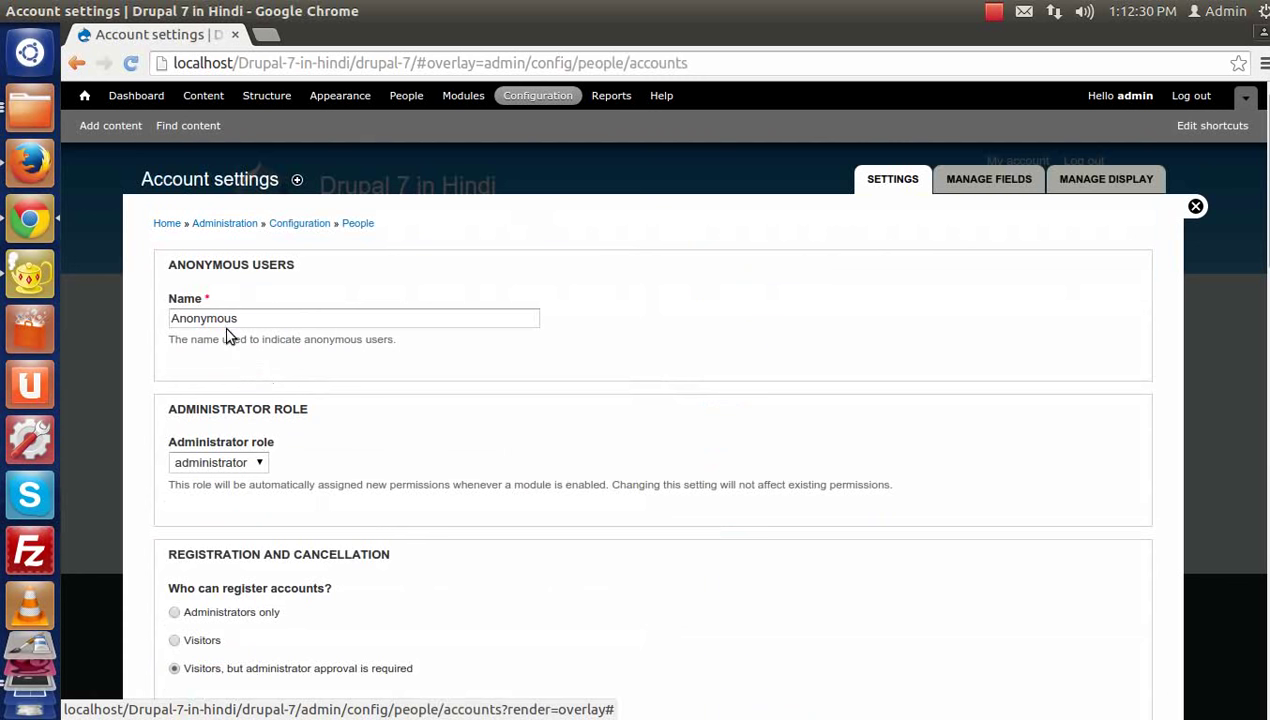
Review the anonymous user name, administrator role, registration, cancellation and user picture options, and close Account settings.
double_click(299, 316)
scroll(262, 400, down, 3)
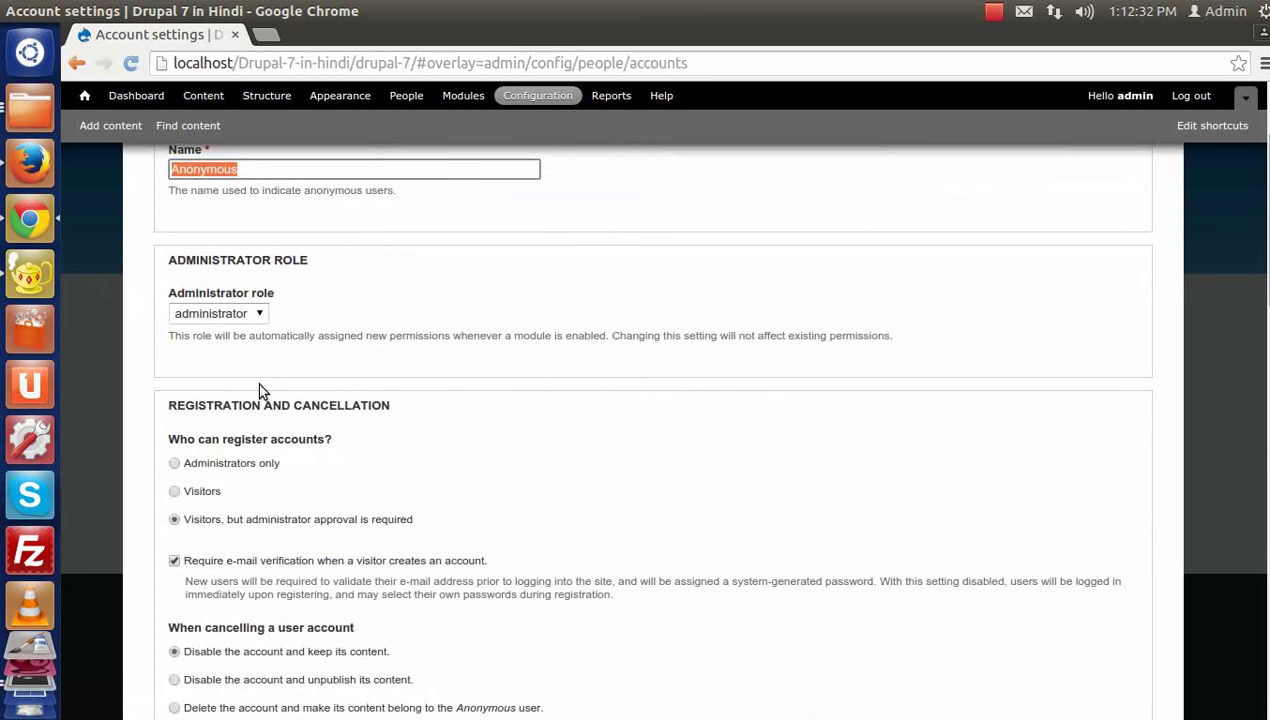
scroll(310, 458, down, 4)
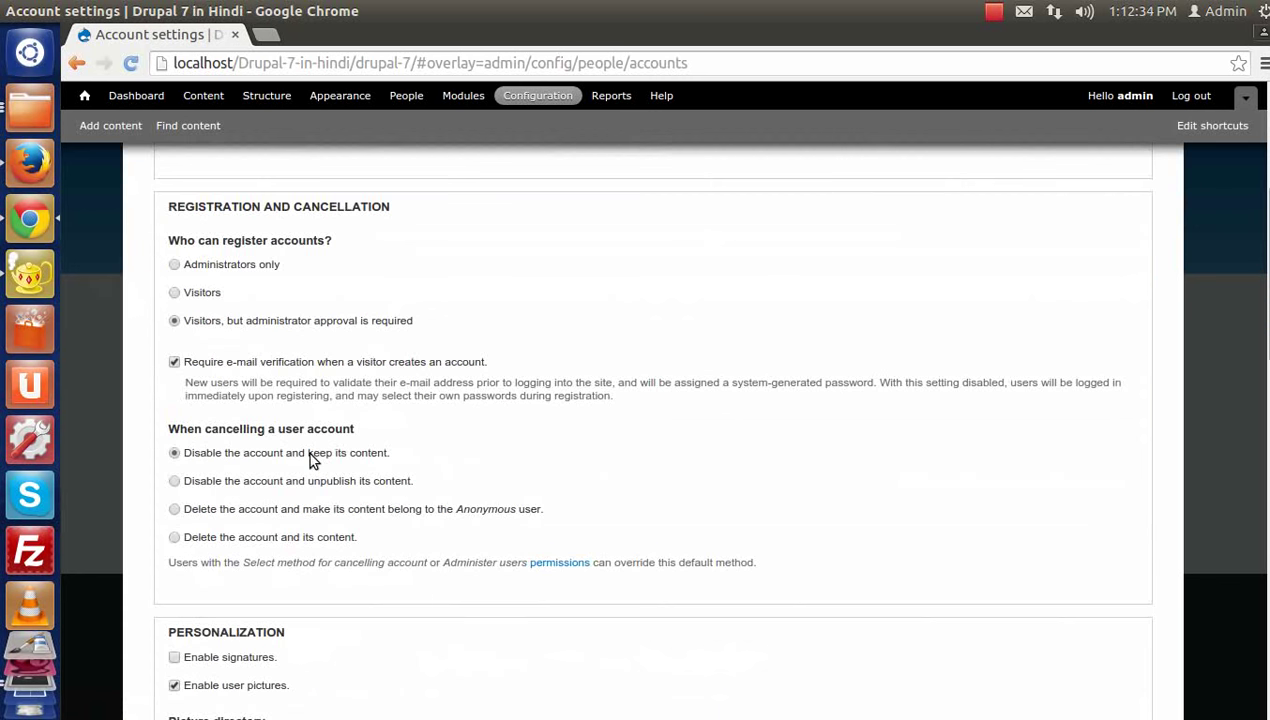
scroll(218, 309, up, 1)
scroll(204, 316, up, 1)
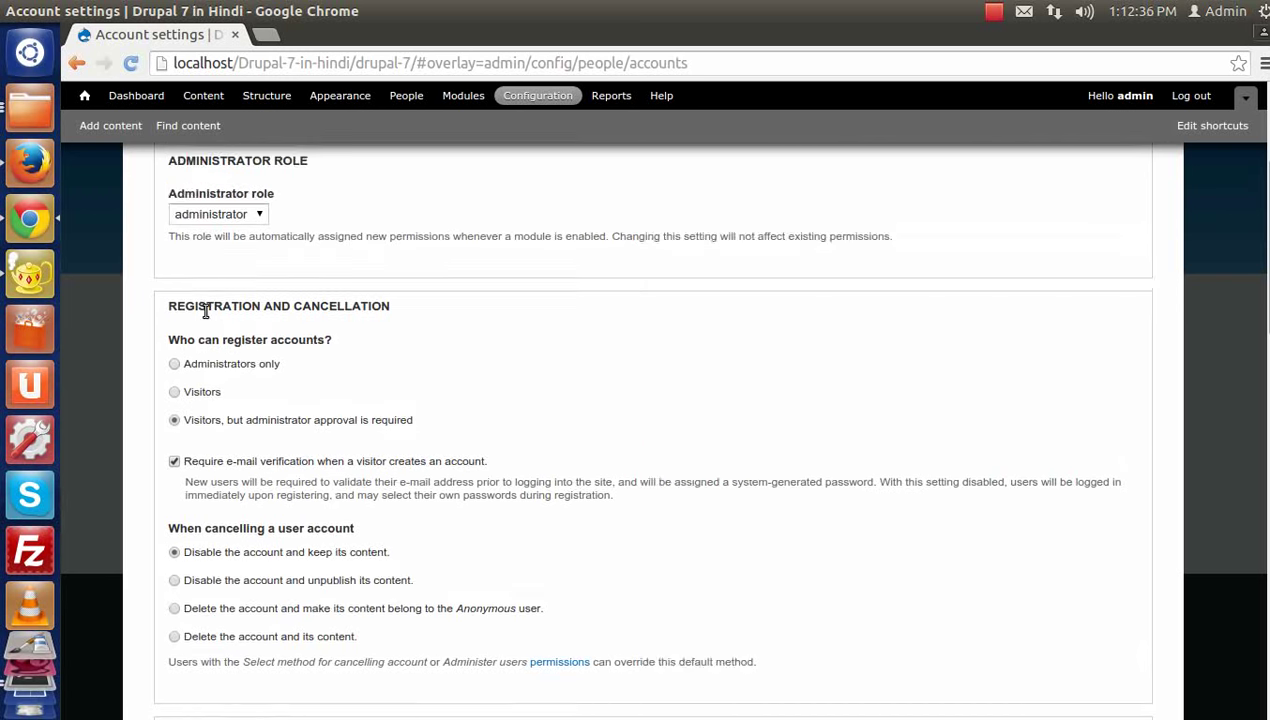
scroll(217, 366, down, 5)
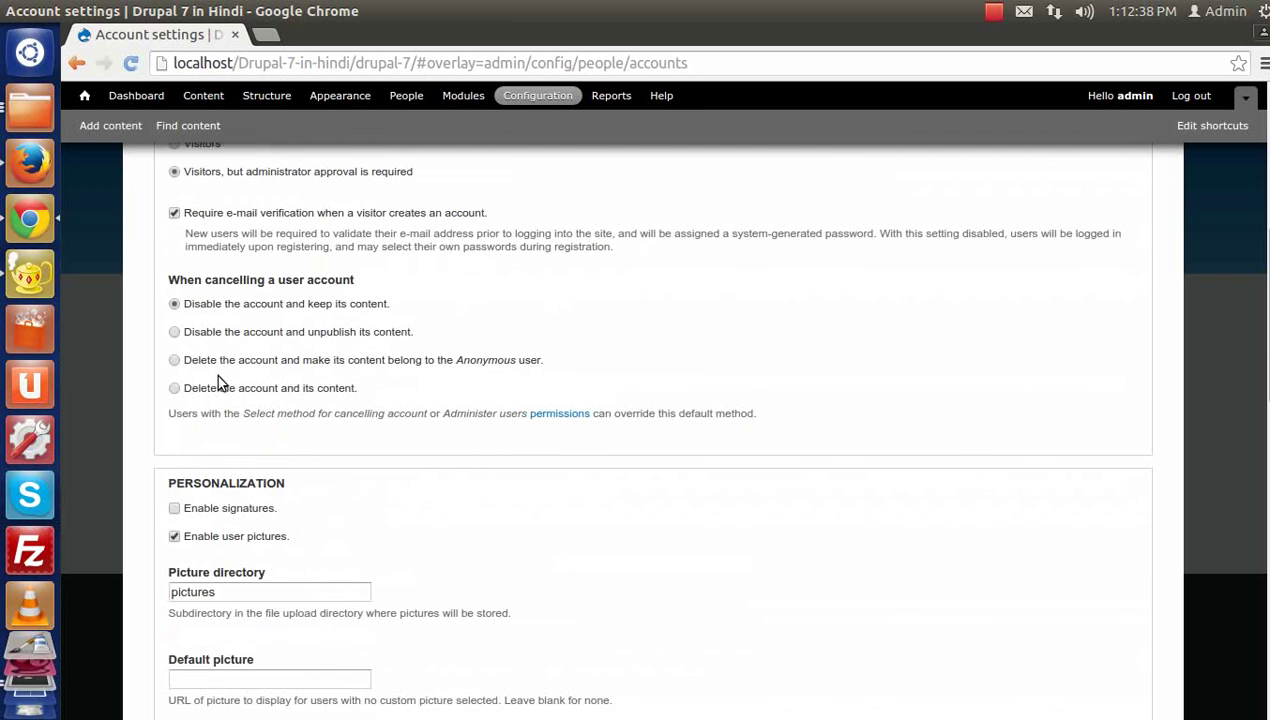
scroll(217, 378, down, 8)
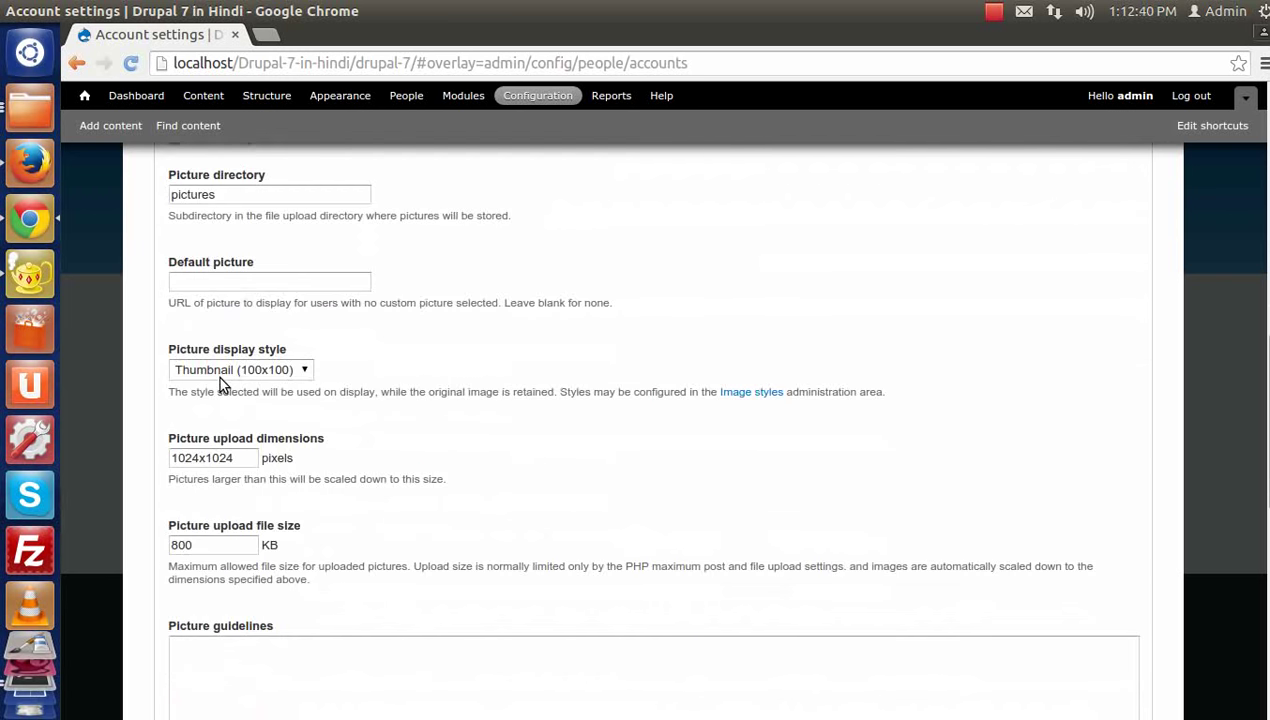
scroll(221, 388, up, 14)
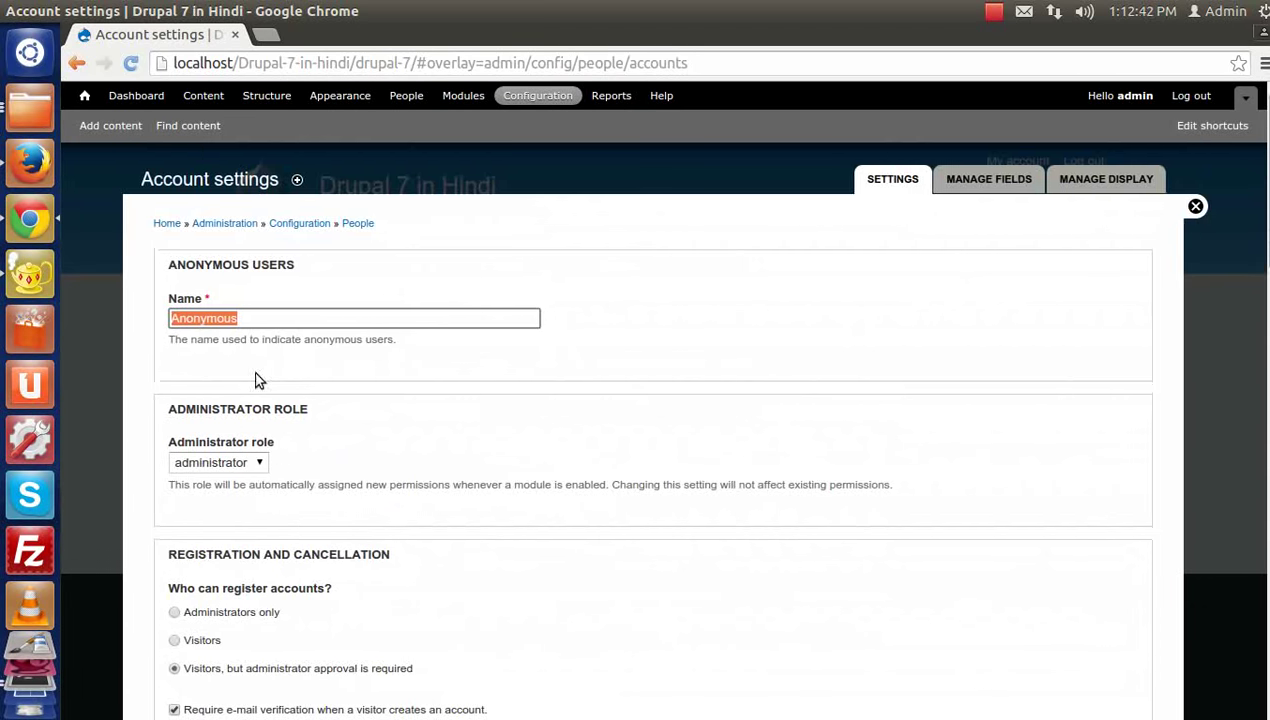
click(1195, 206)
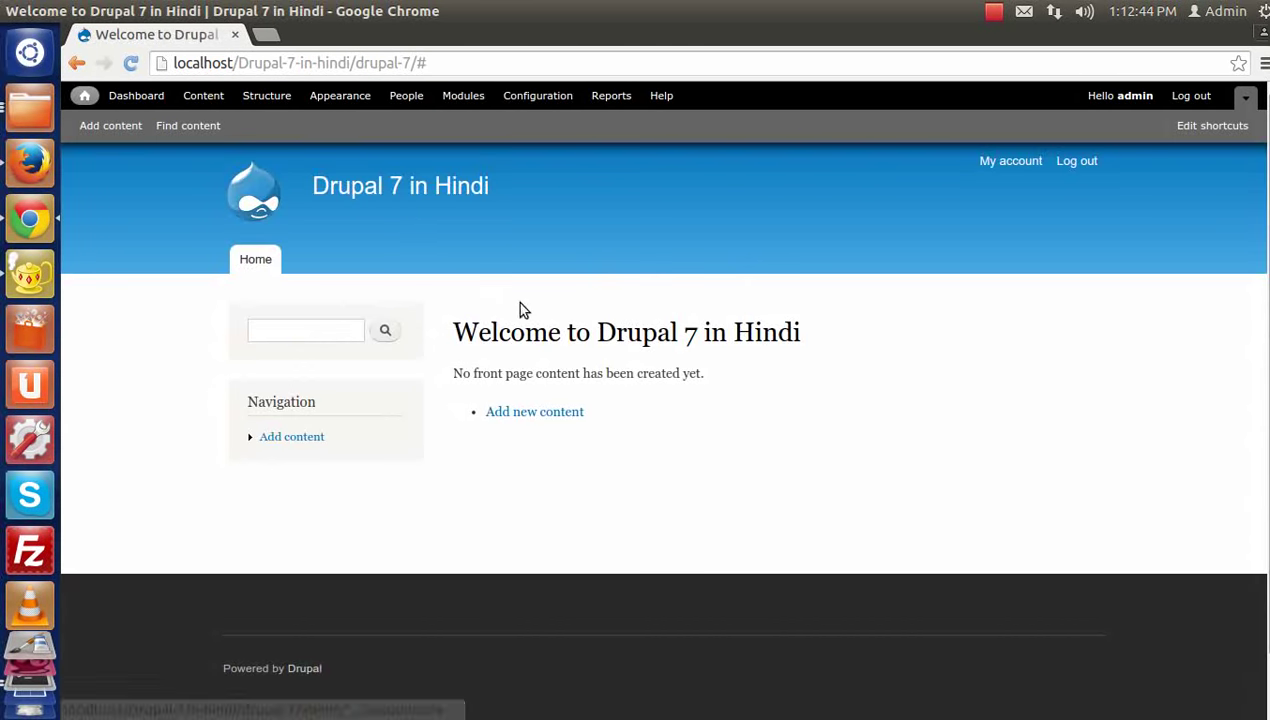
Open the Performance settings in the Development section of the site configuration.
click(535, 96)
scroll(592, 485, down, 2)
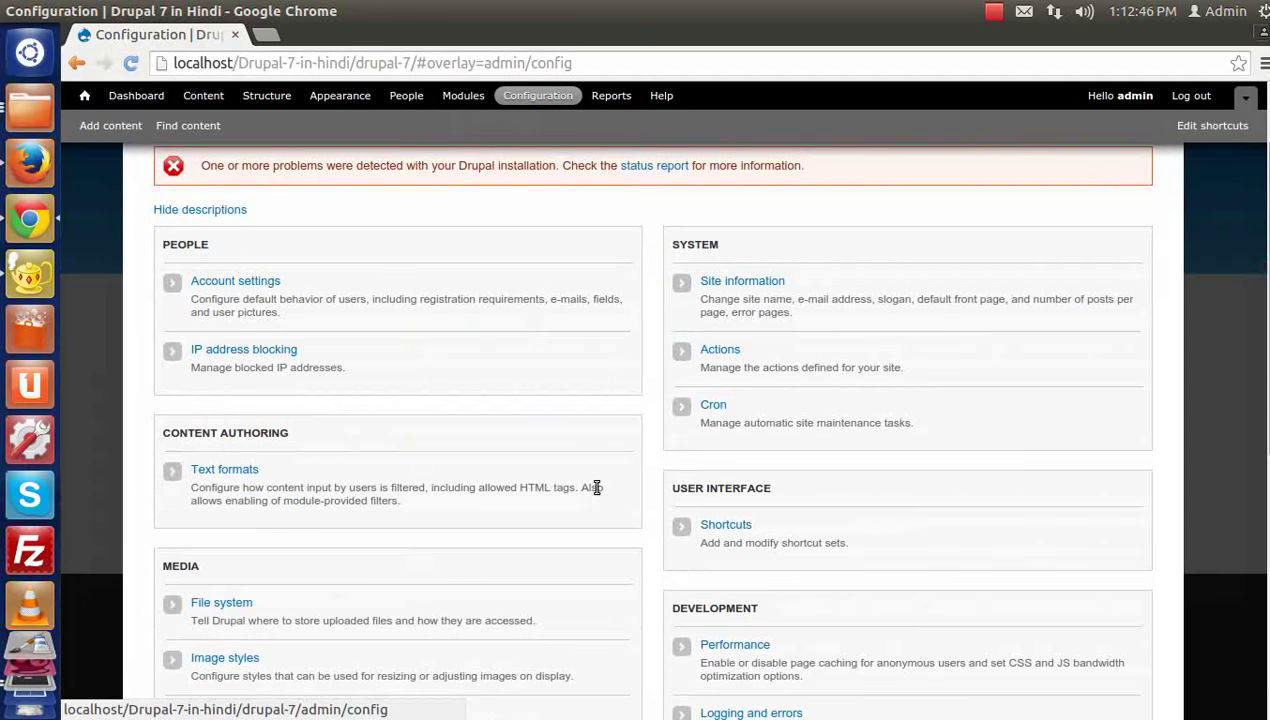
scroll(592, 485, down, 7)
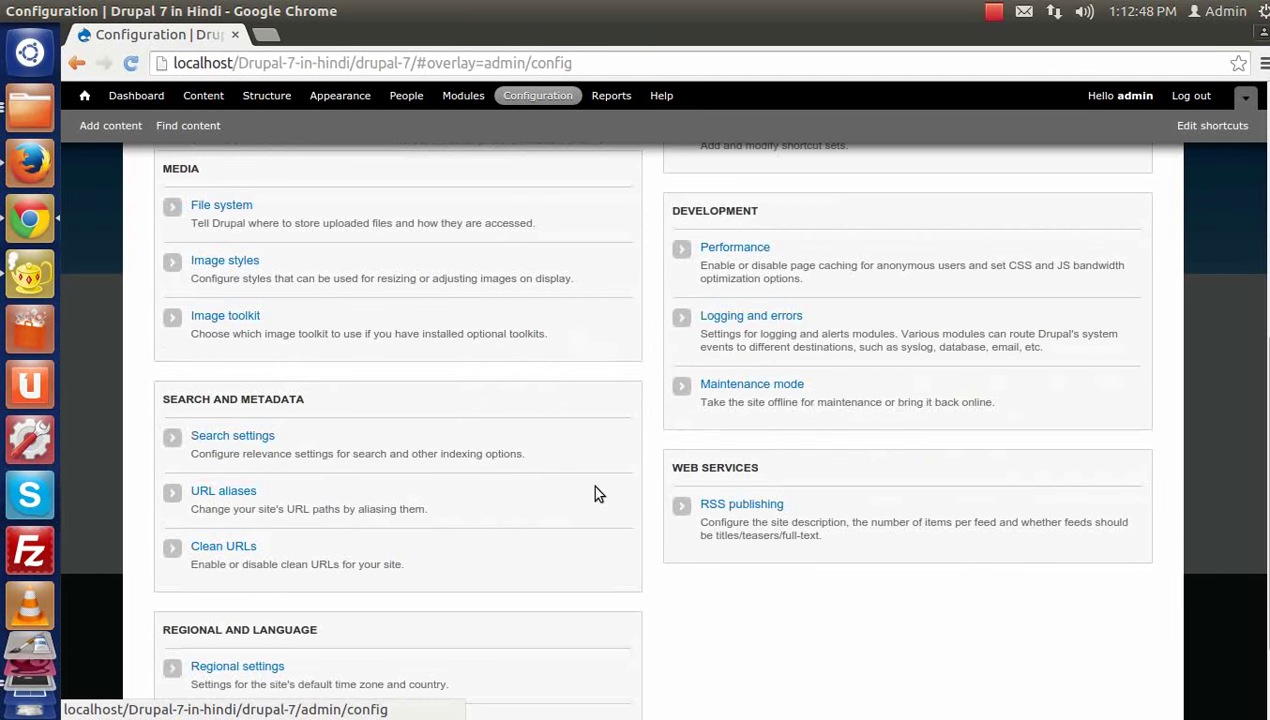
click(725, 303)
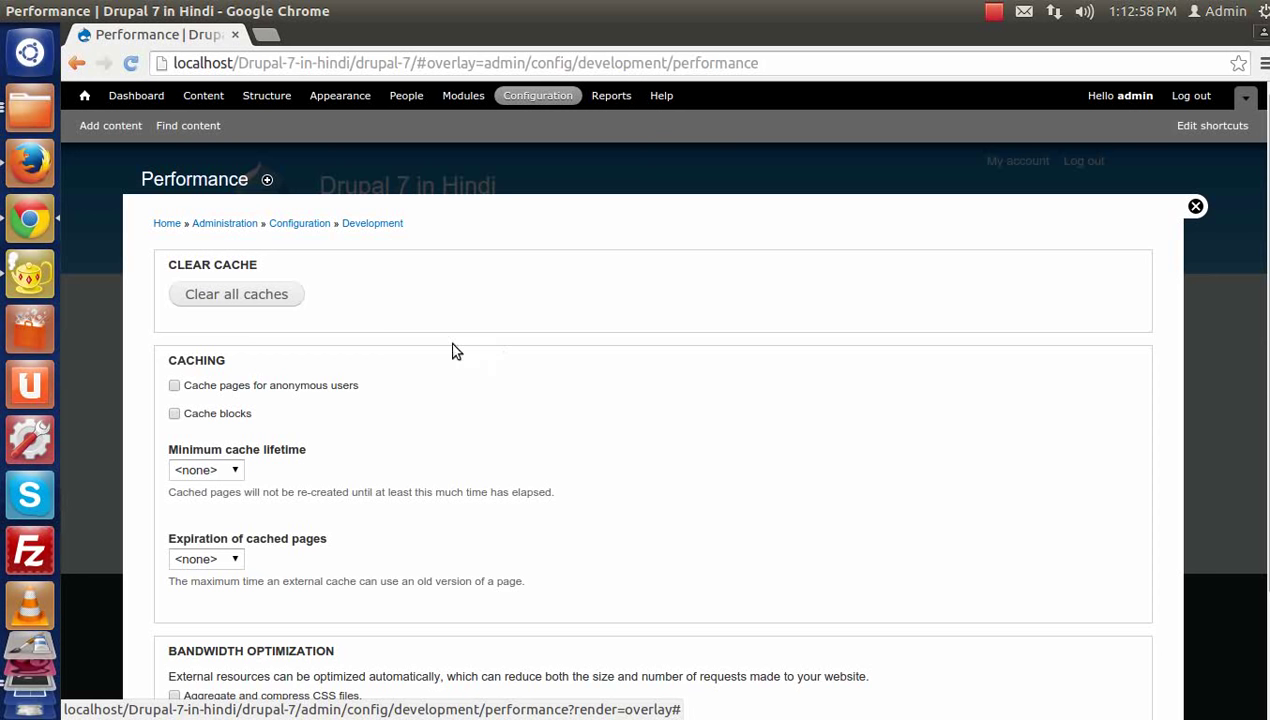
Clear all of the site's caches from the Performance settings.
scroll(377, 454, down, 3)
scroll(377, 468, up, 3)
click(220, 296)
scroll(363, 386, down, 3)
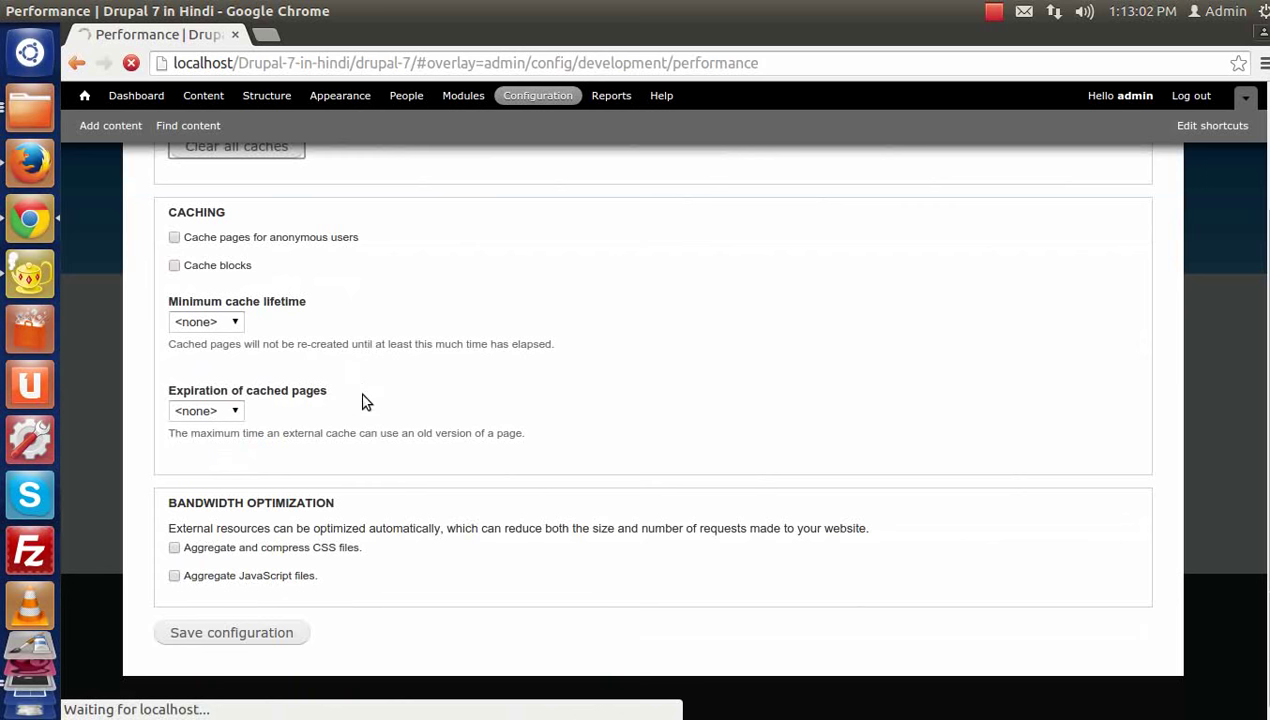
scroll(366, 395, up, 3)
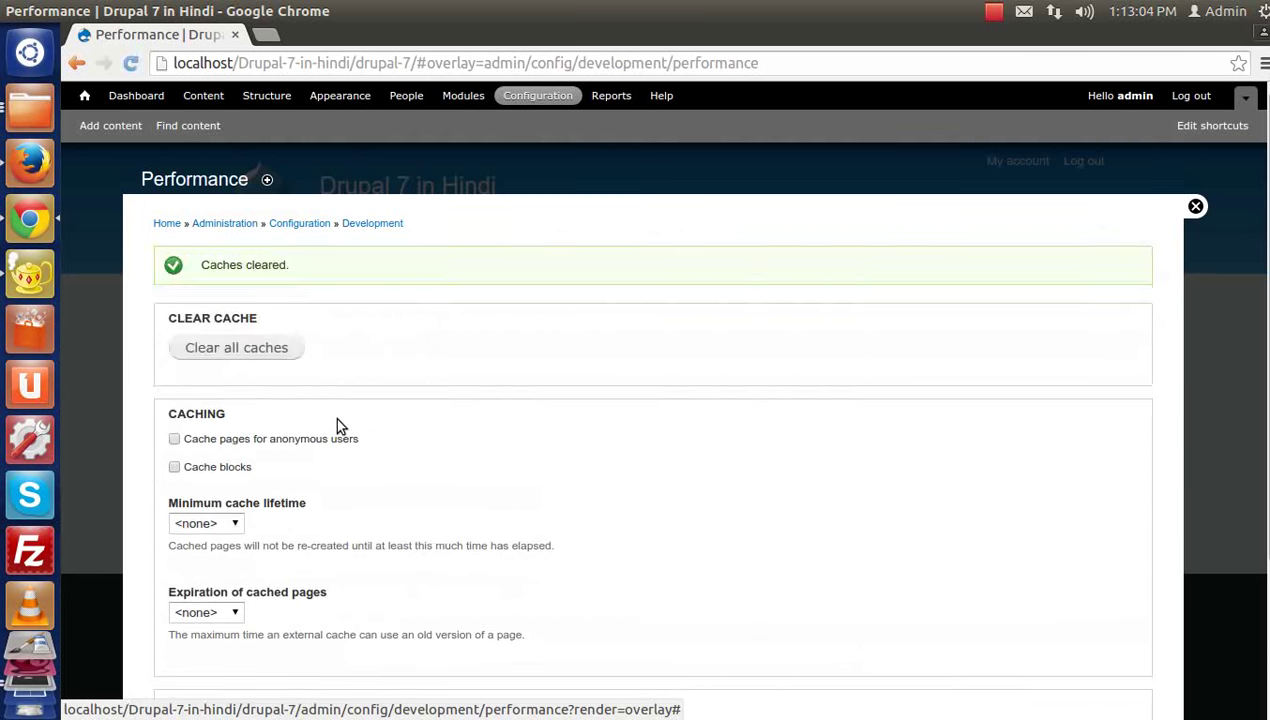
Look over the caching and bandwidth optimization options and add the Performance page to the site's shortcuts.
scroll(334, 416, down, 4)
scroll(335, 428, up, 4)
scroll(335, 428, down, 4)
scroll(322, 476, up, 4)
scroll(264, 448, down, 3)
scroll(346, 448, up, 3)
click(267, 181)
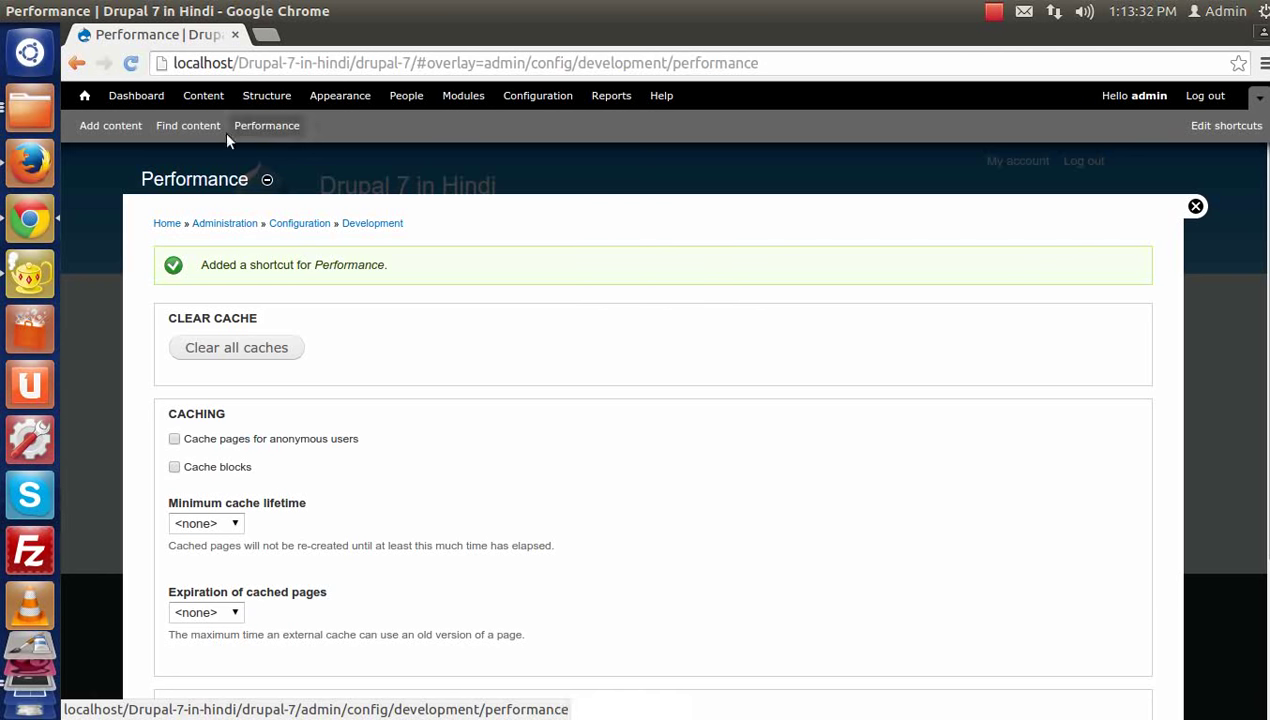
From the site's home page, open Performance through its new shortcut and clear all caches again.
click(84, 95)
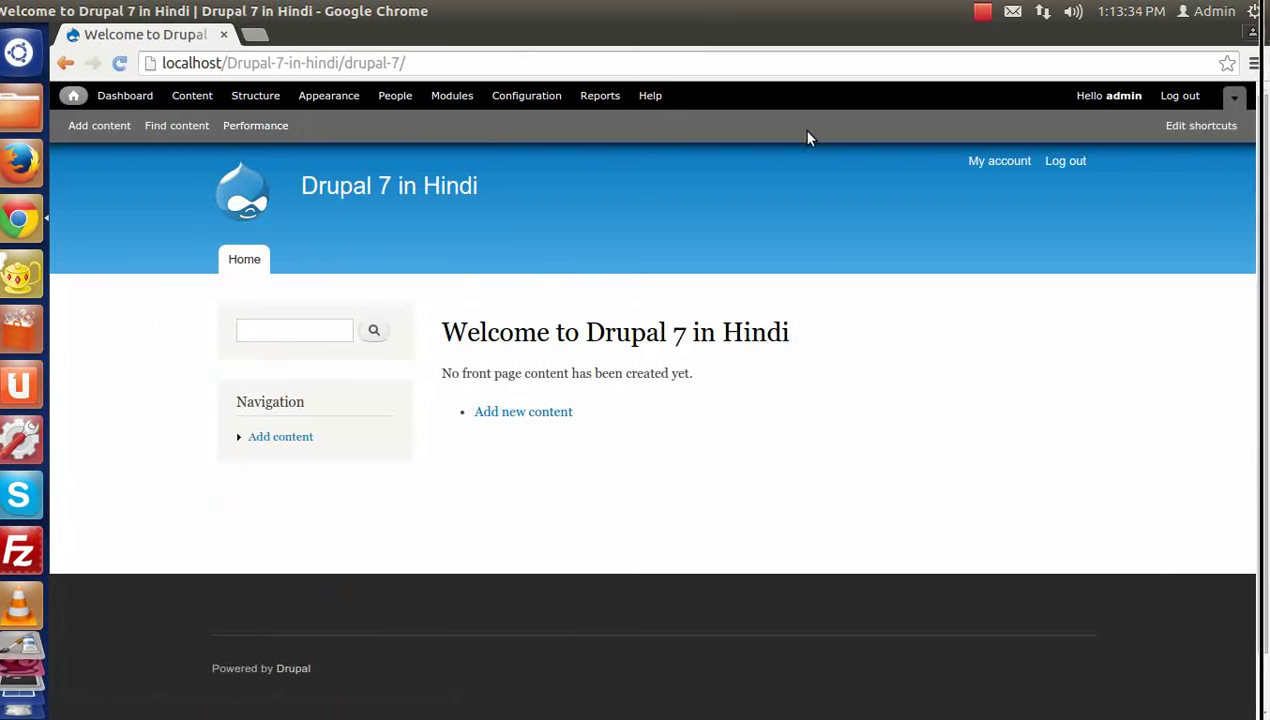
click(257, 125)
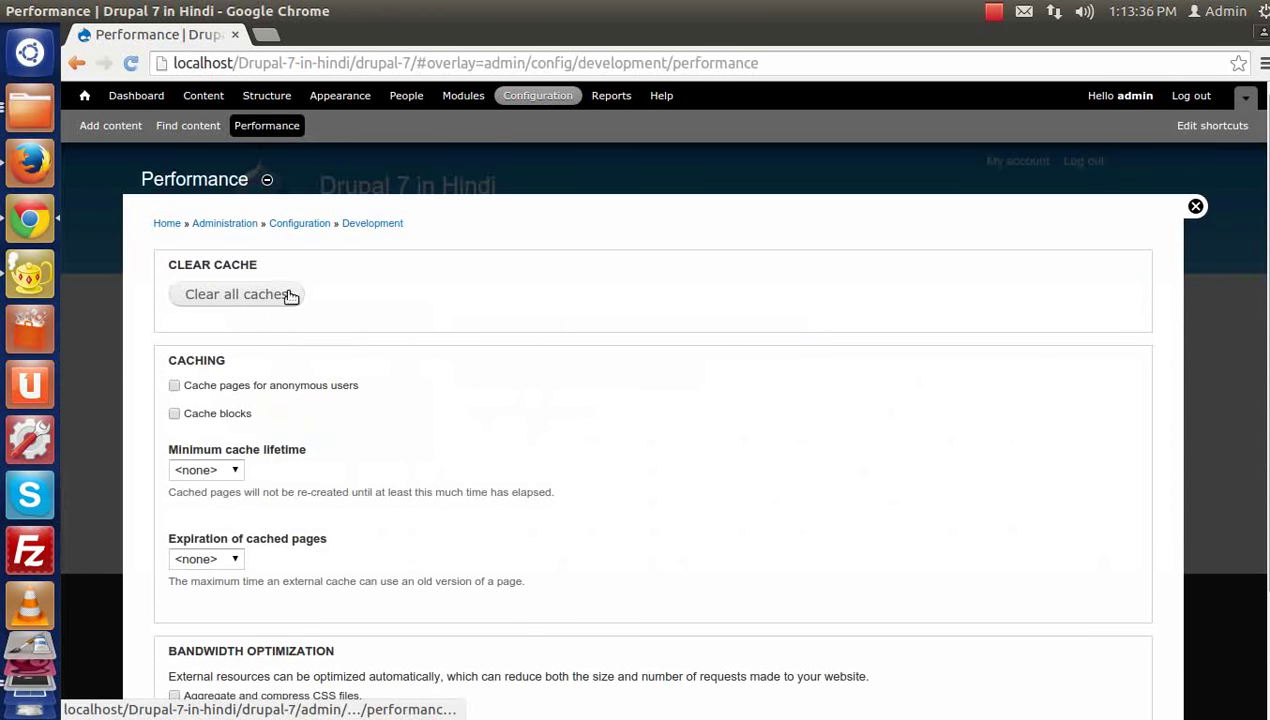
click(213, 294)
scroll(332, 615, down, 1)
scroll(332, 628, up, 1)
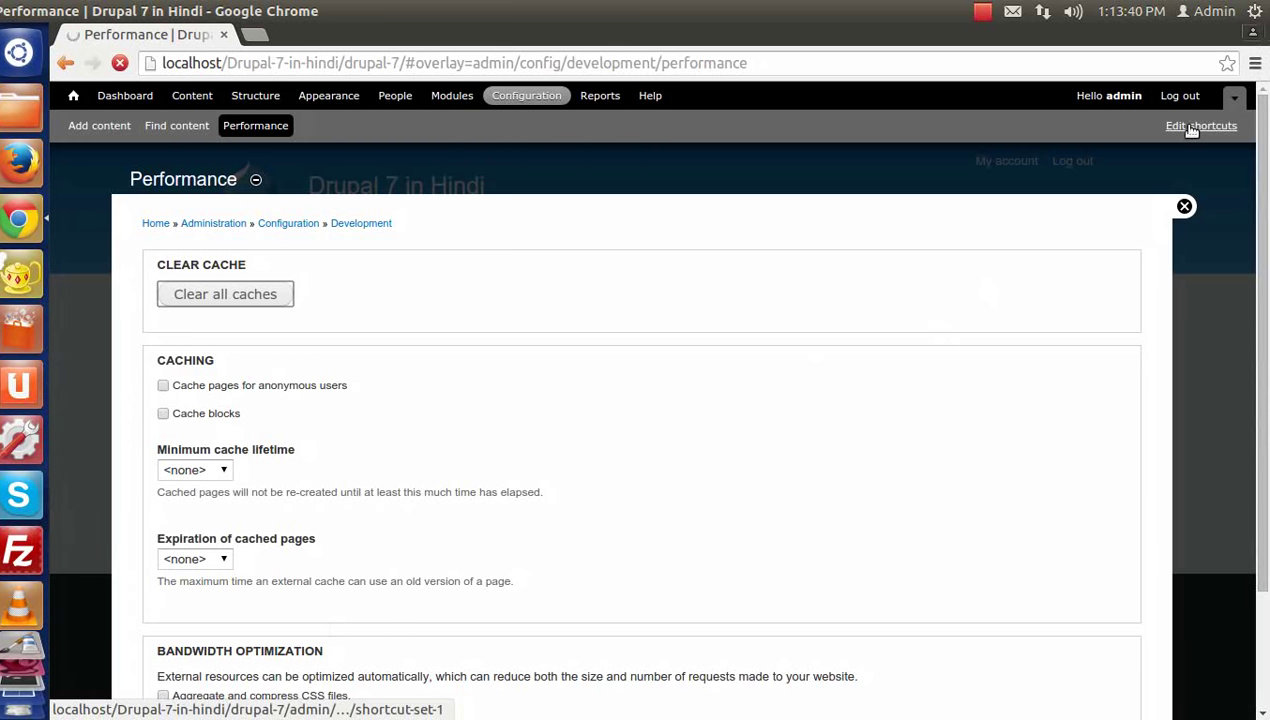
Review the links in the Default shortcut set, close it and return to the site configuration.
click(1203, 126)
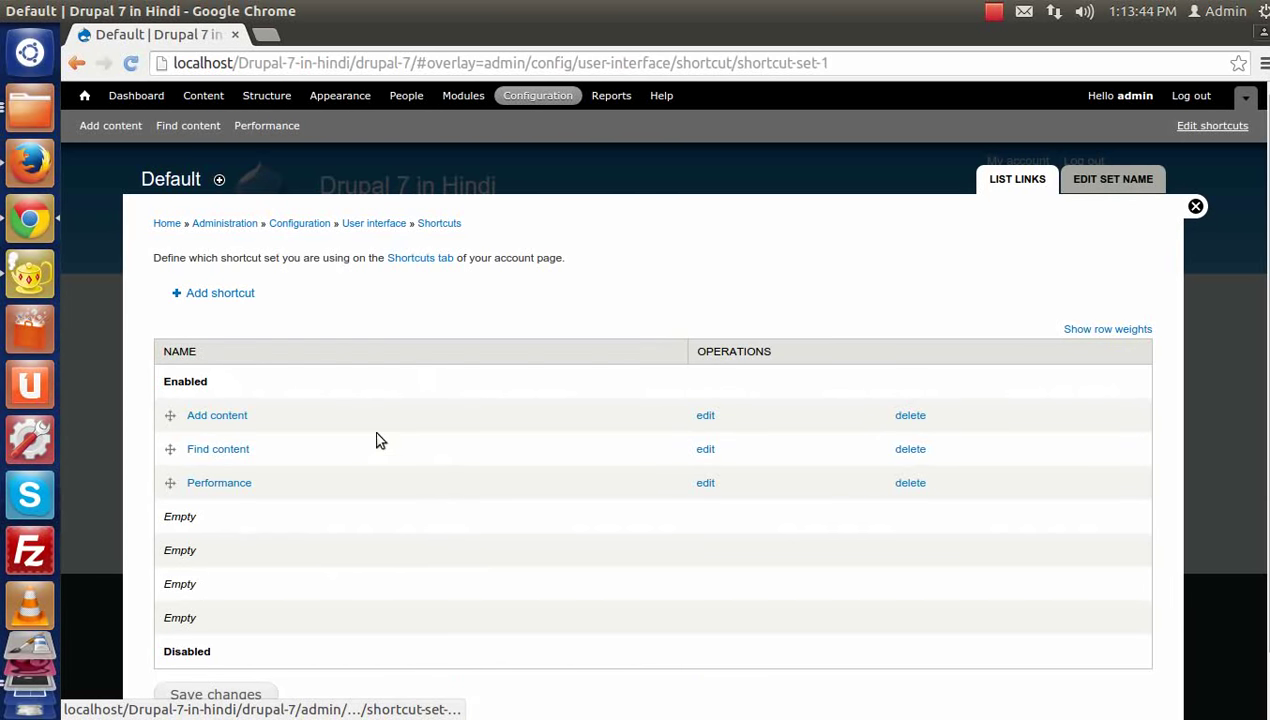
scroll(596, 571, down, 2)
scroll(320, 712, up, 2)
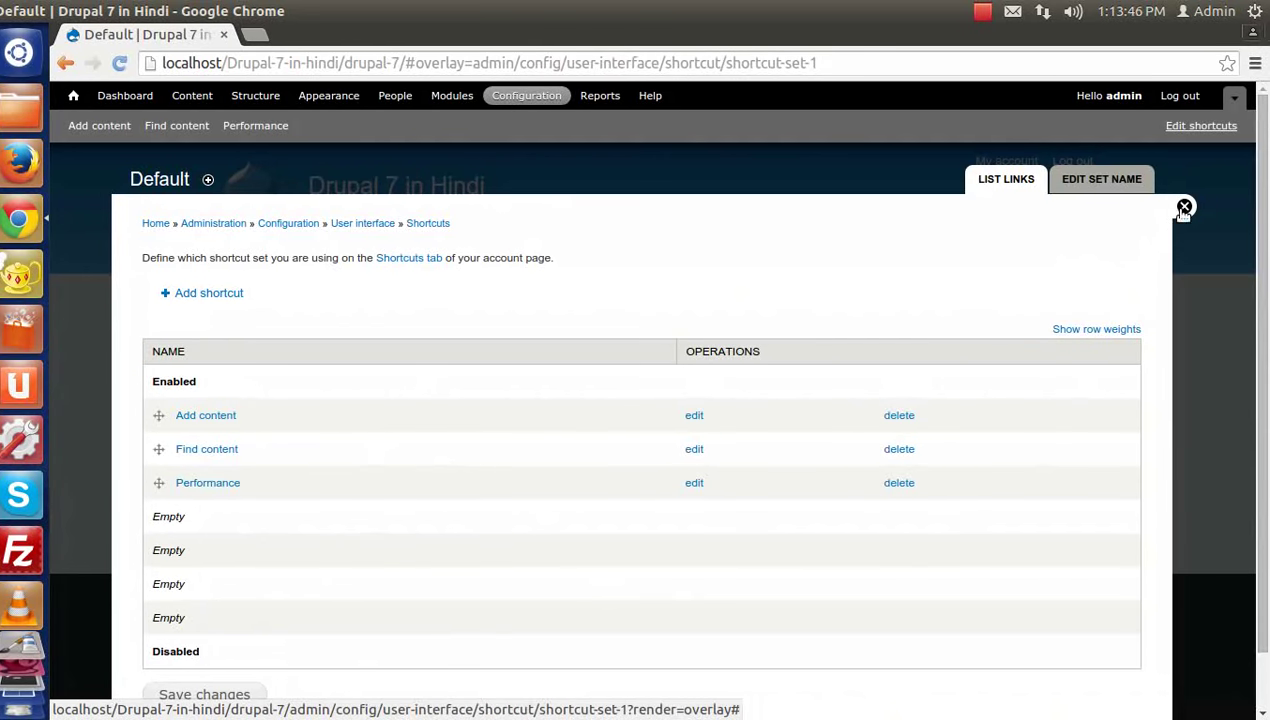
click(1180, 206)
click(526, 95)
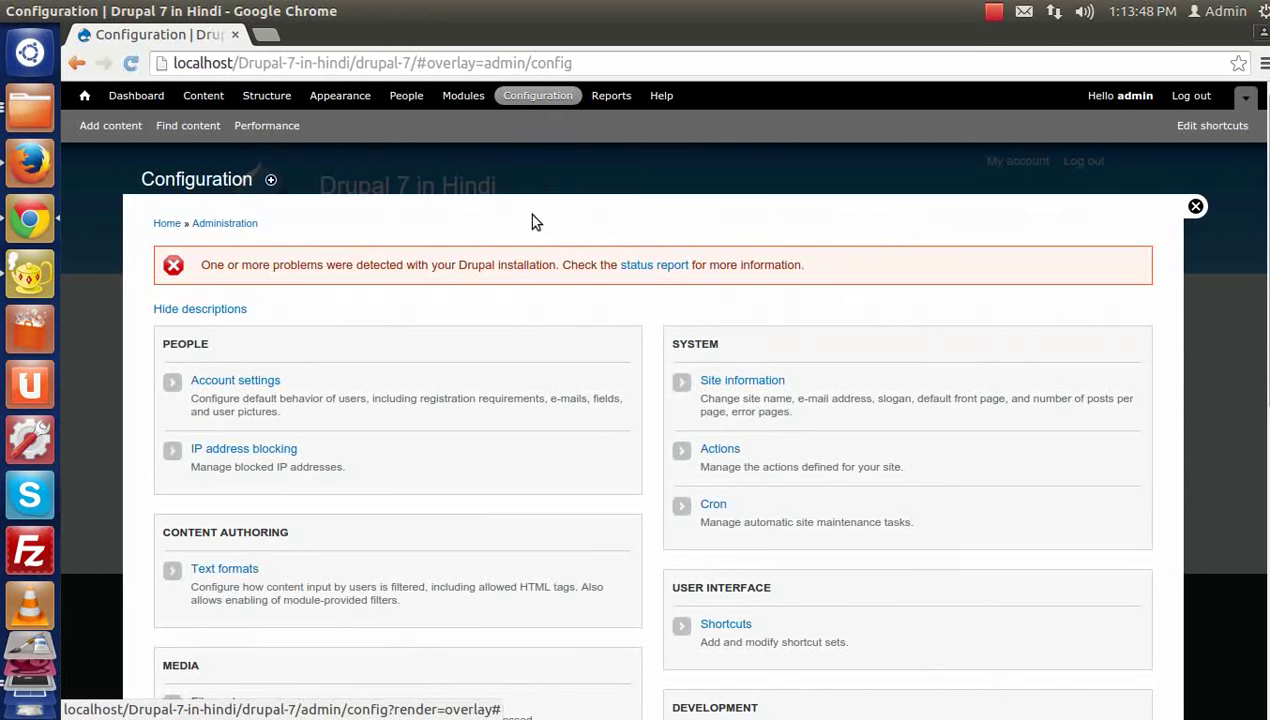
From the configuration page, open Logging and errors, check the options for database log messages to keep, and close it.
scroll(532, 244, down, 3)
scroll(617, 388, down, 4)
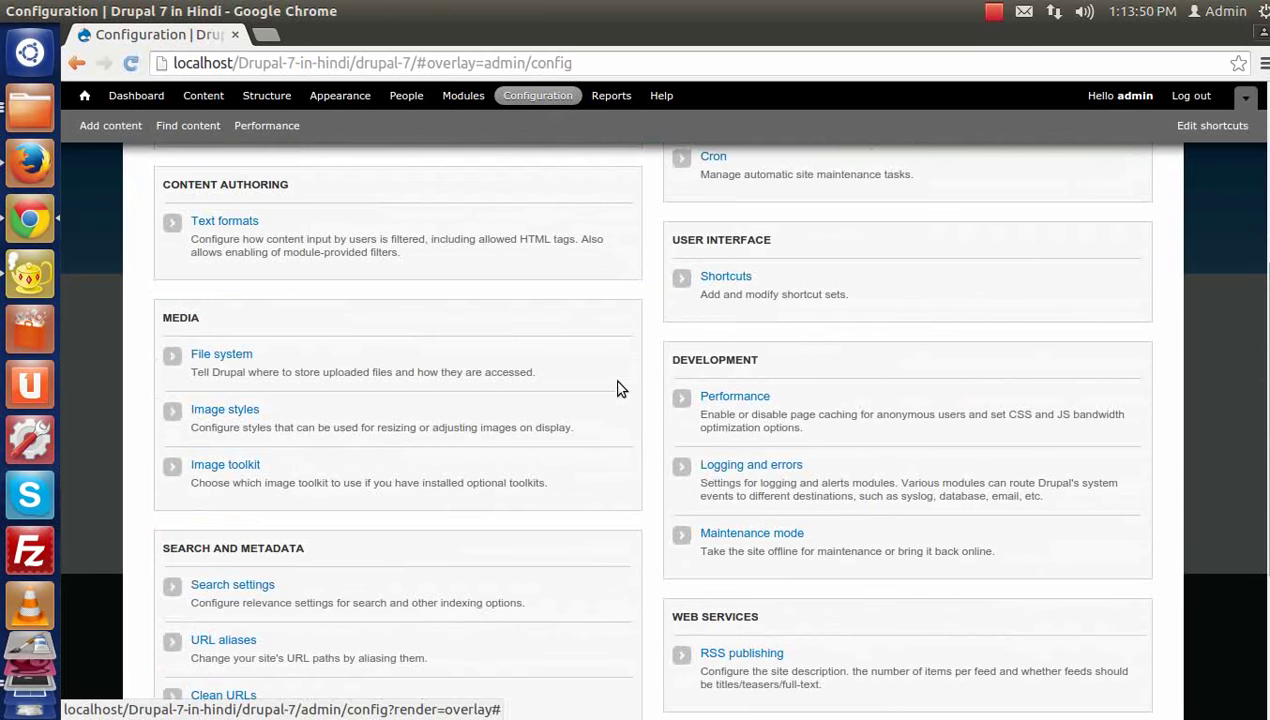
scroll(617, 388, down, 5)
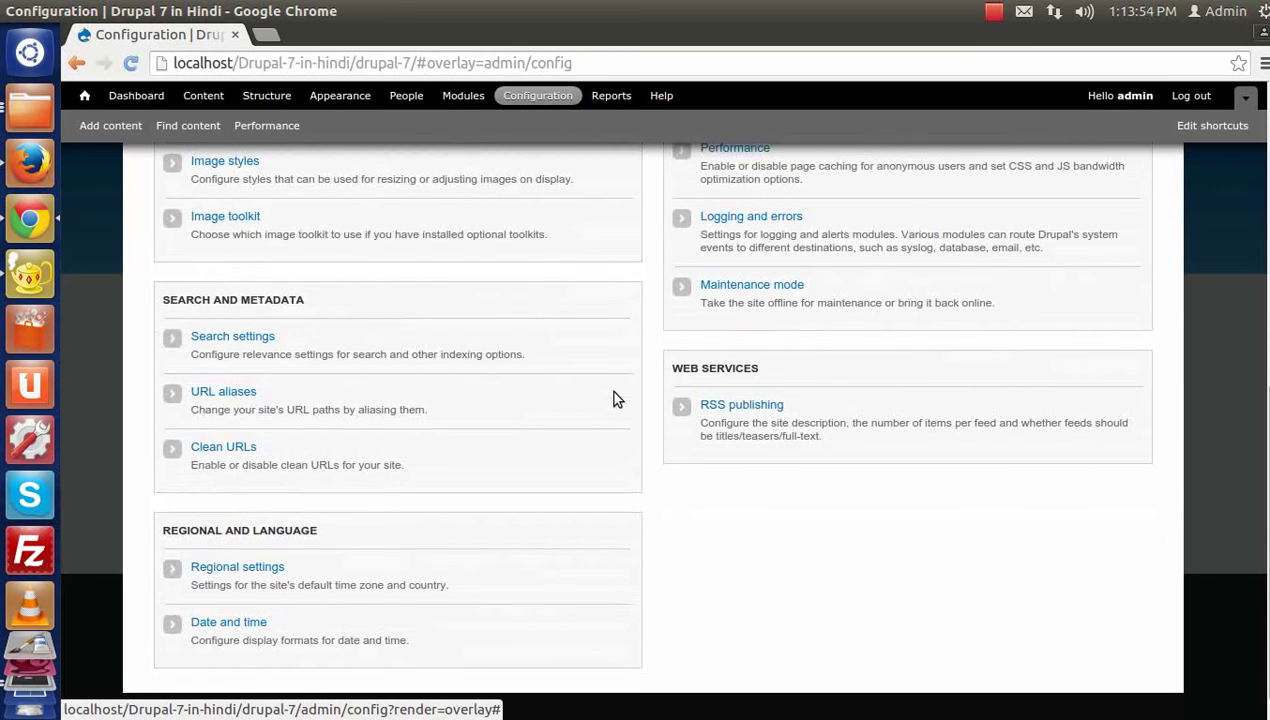
scroll(614, 395, up, 9)
scroll(616, 390, down, 3)
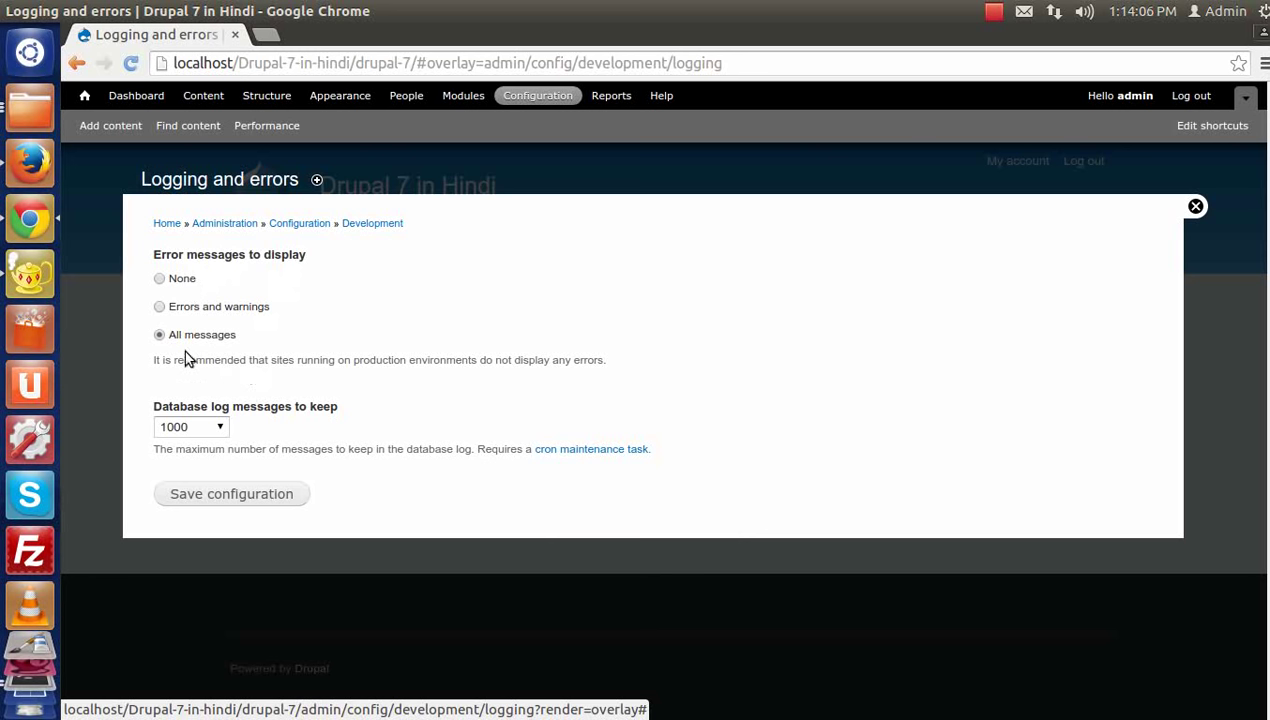
click(198, 427)
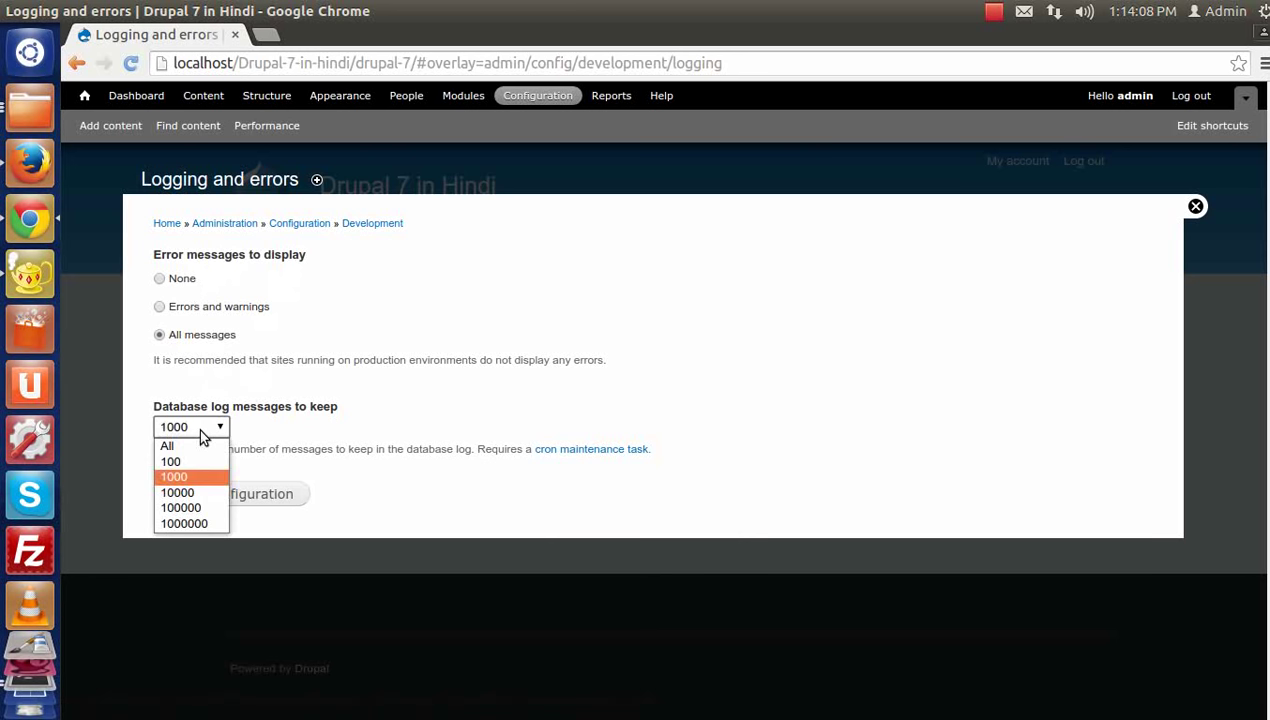
click(198, 427)
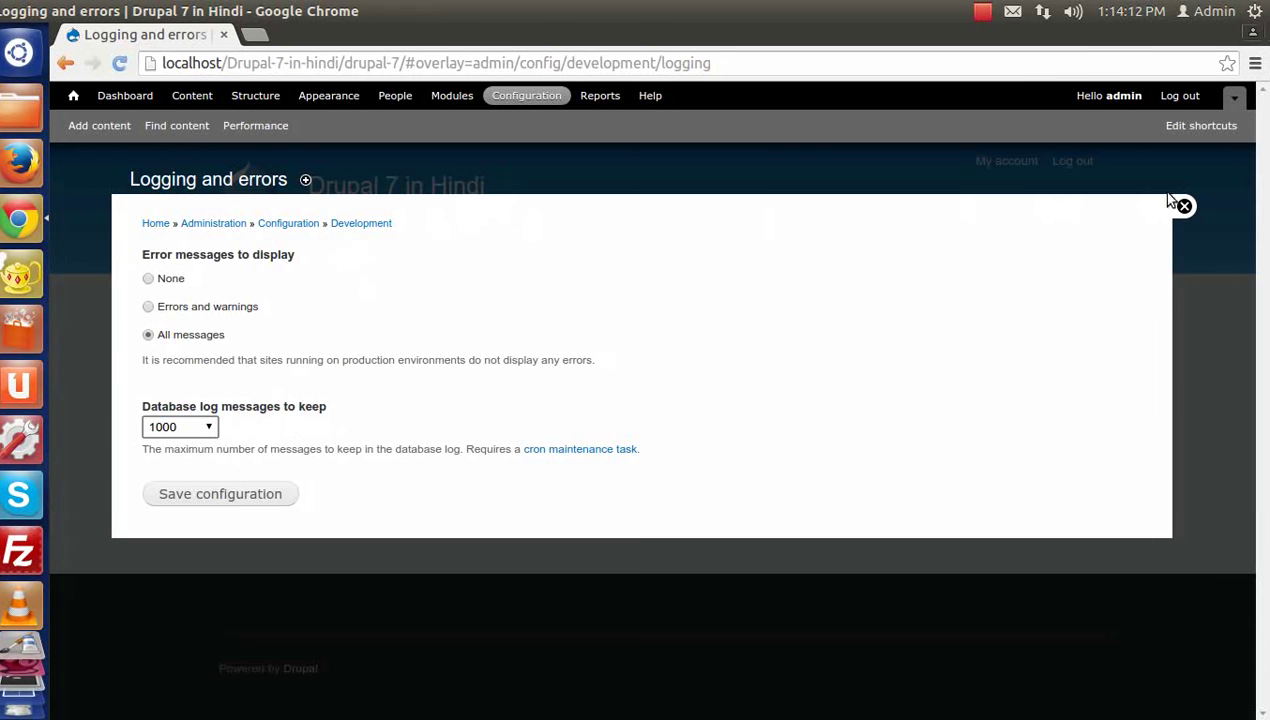
click(1195, 206)
Open the Recent log messages report and look through the logged events.
click(605, 97)
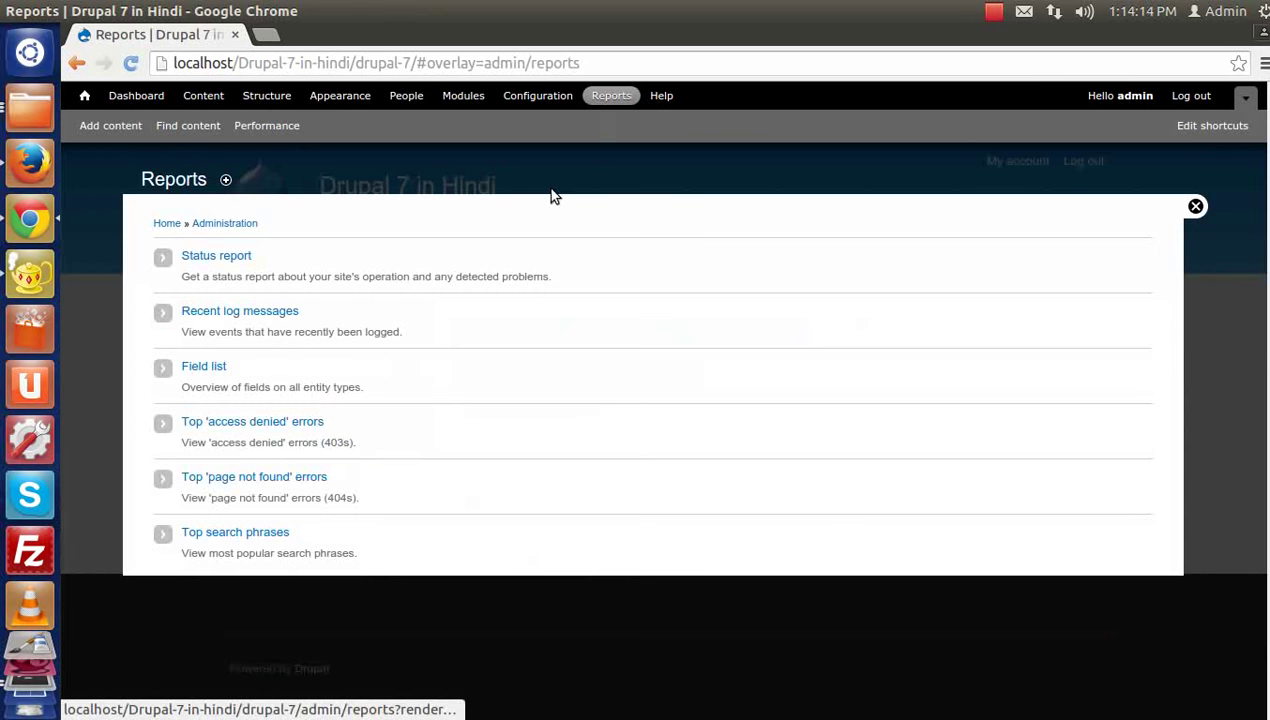
click(225, 310)
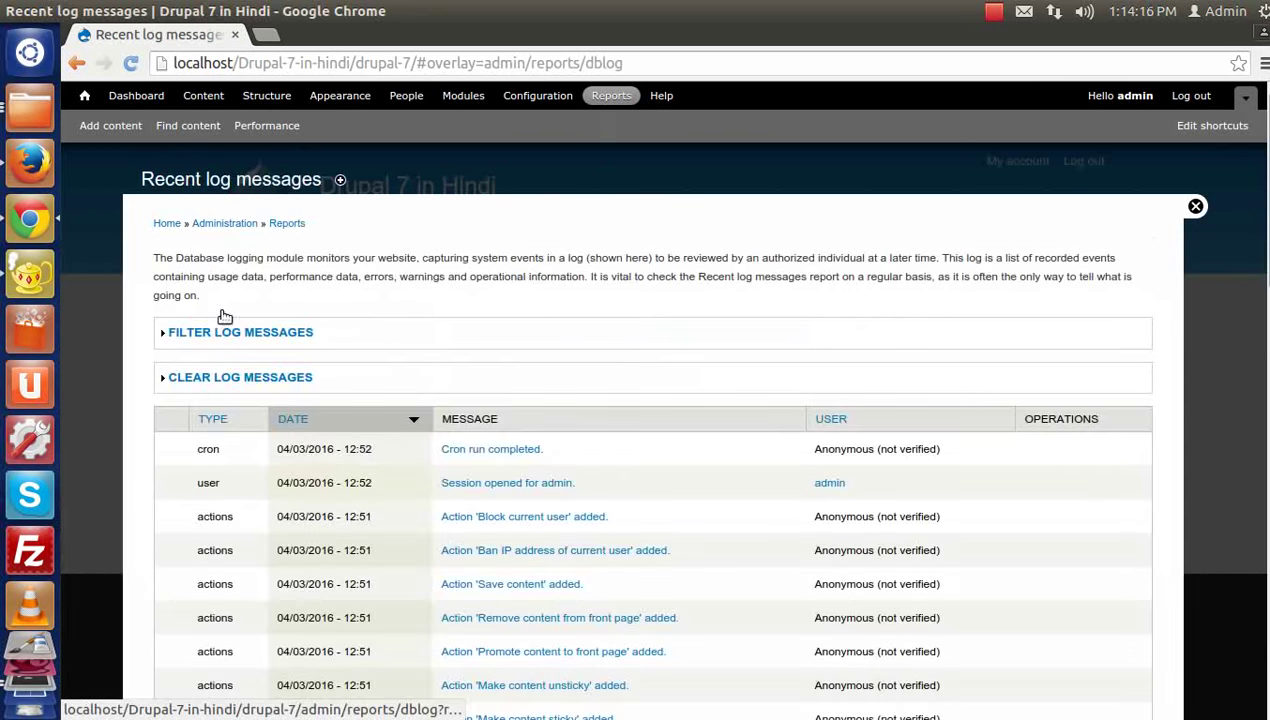
scroll(352, 281, down, 3)
scroll(206, 460, down, 5)
scroll(208, 460, down, 7)
scroll(210, 475, up, 9)
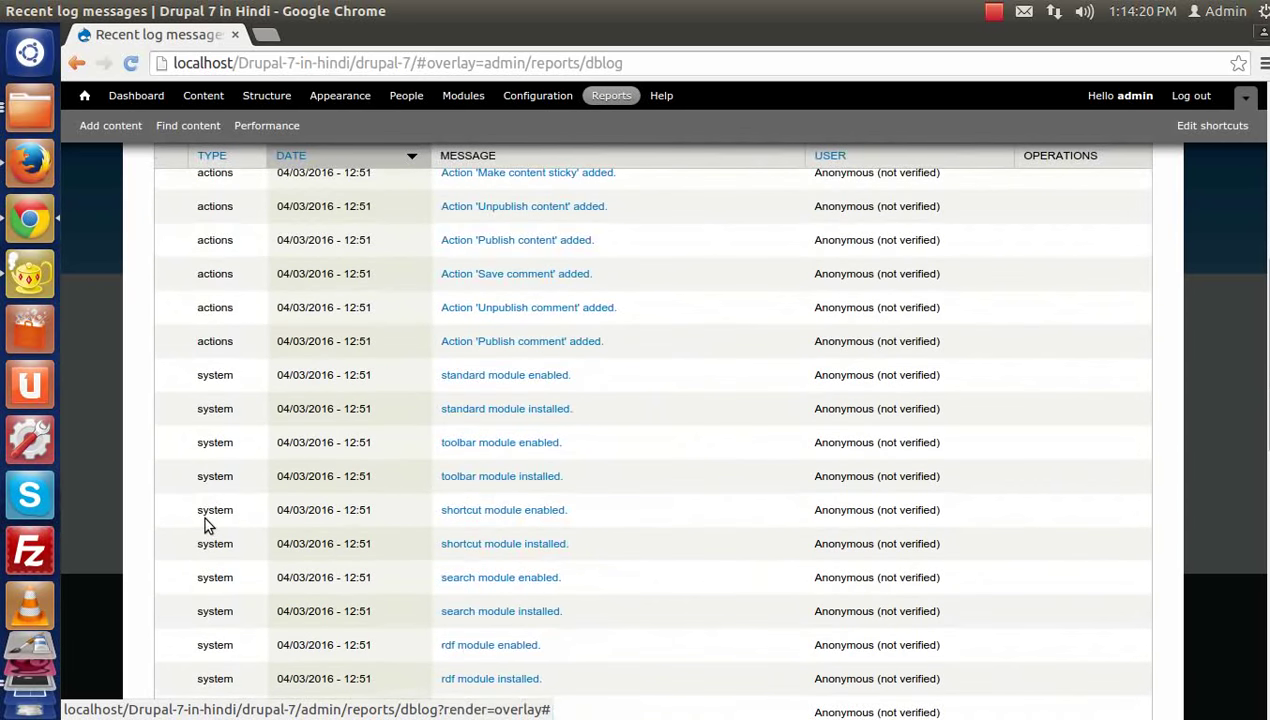
scroll(225, 490, up, 5)
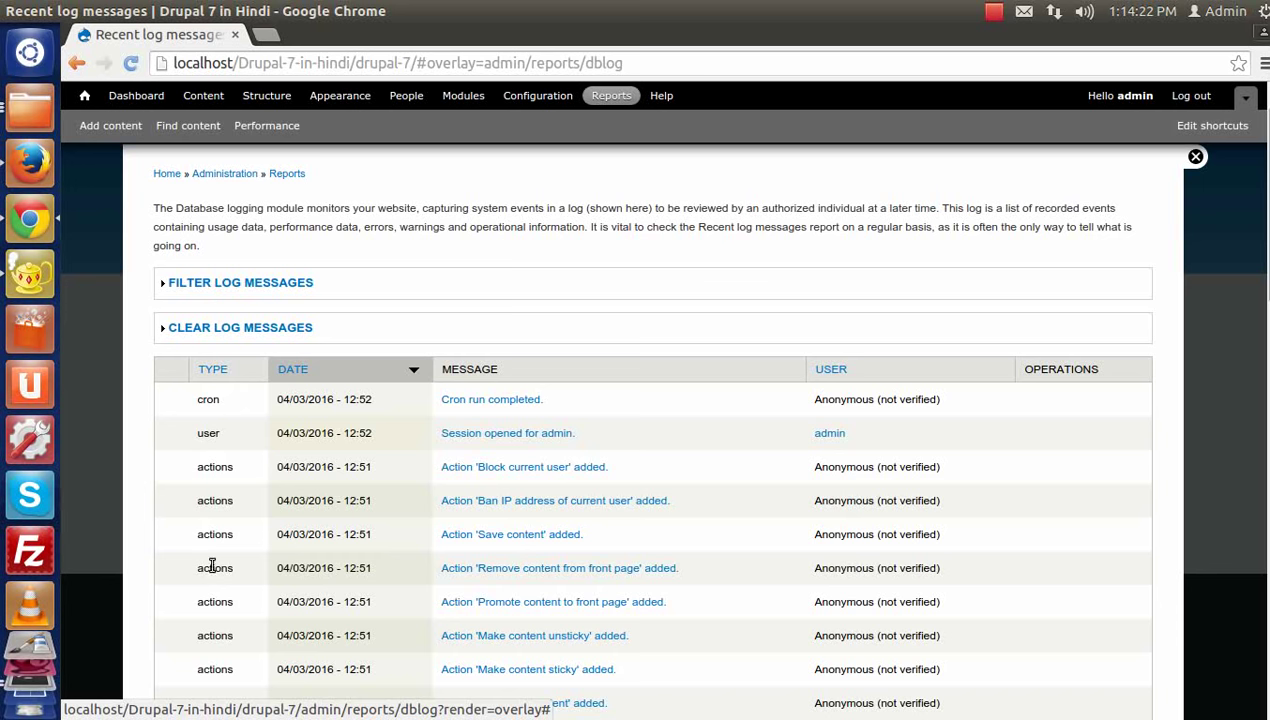
Expand the Clear log messages and Filter log messages sections of the report.
click(225, 327)
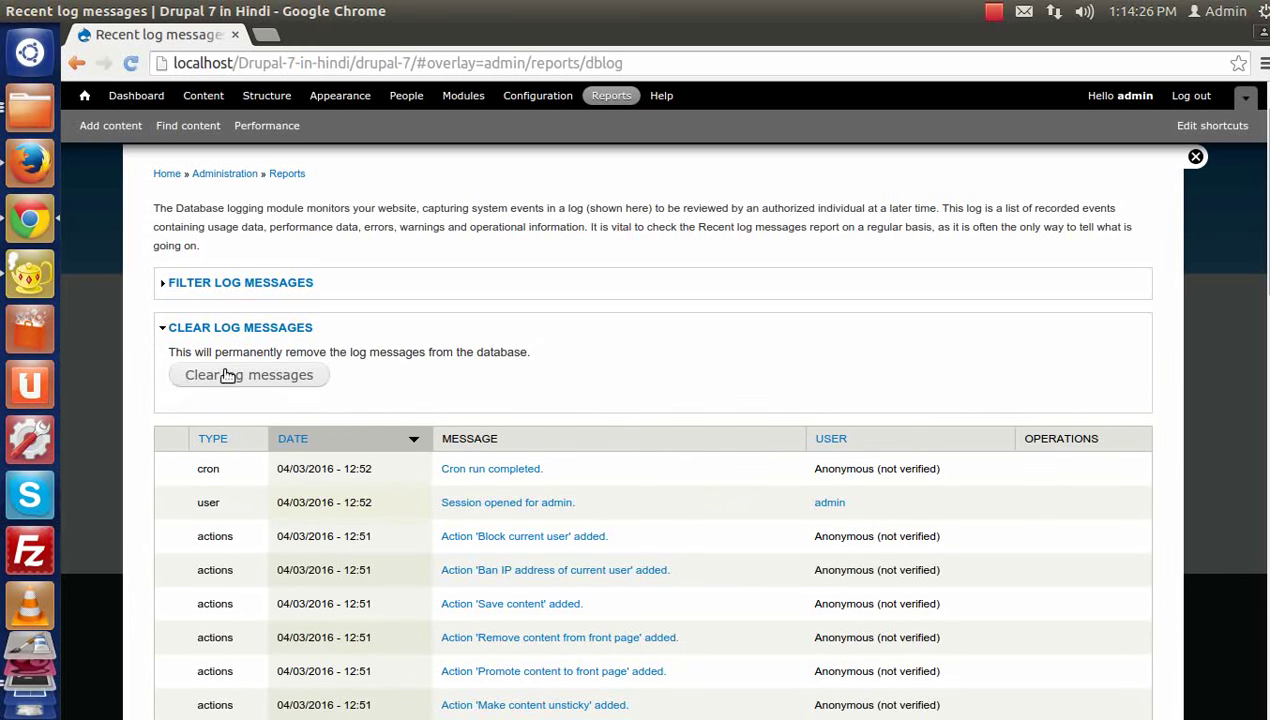
double_click(232, 284)
click(245, 284)
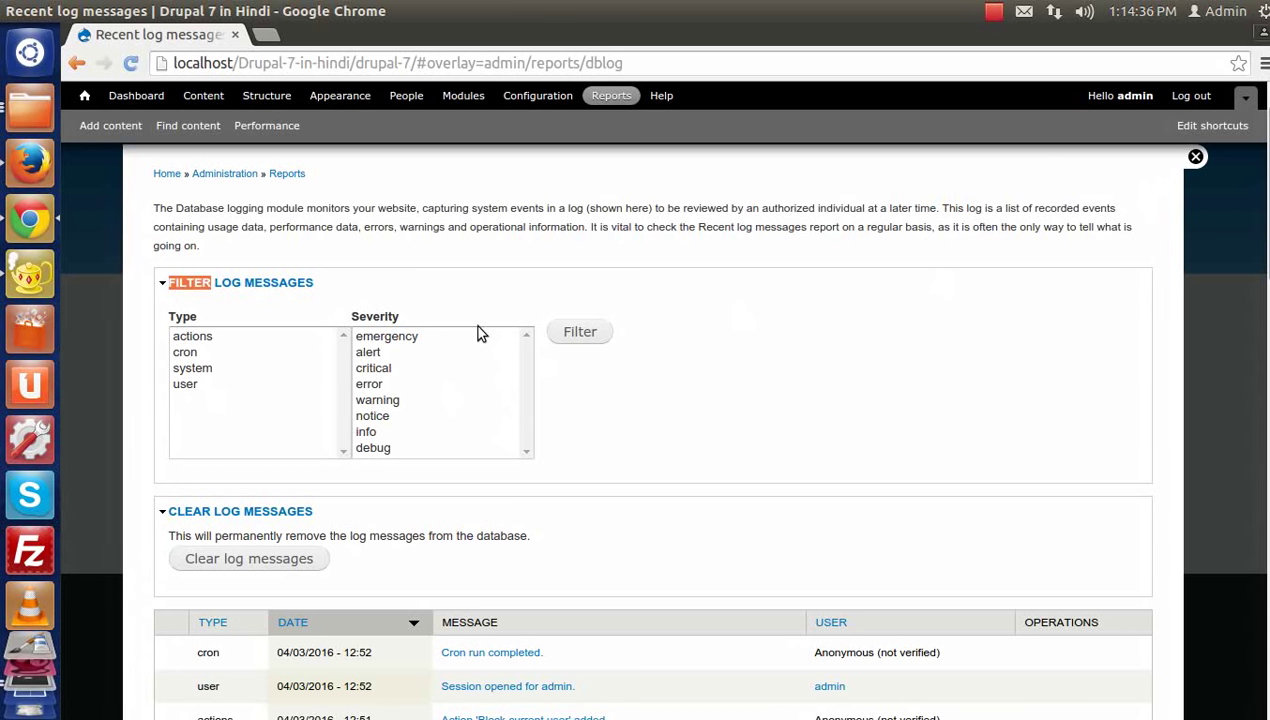
Examine the log entries alongside the available type and severity filters.
scroll(810, 425, up, 1)
scroll(810, 425, down, 8)
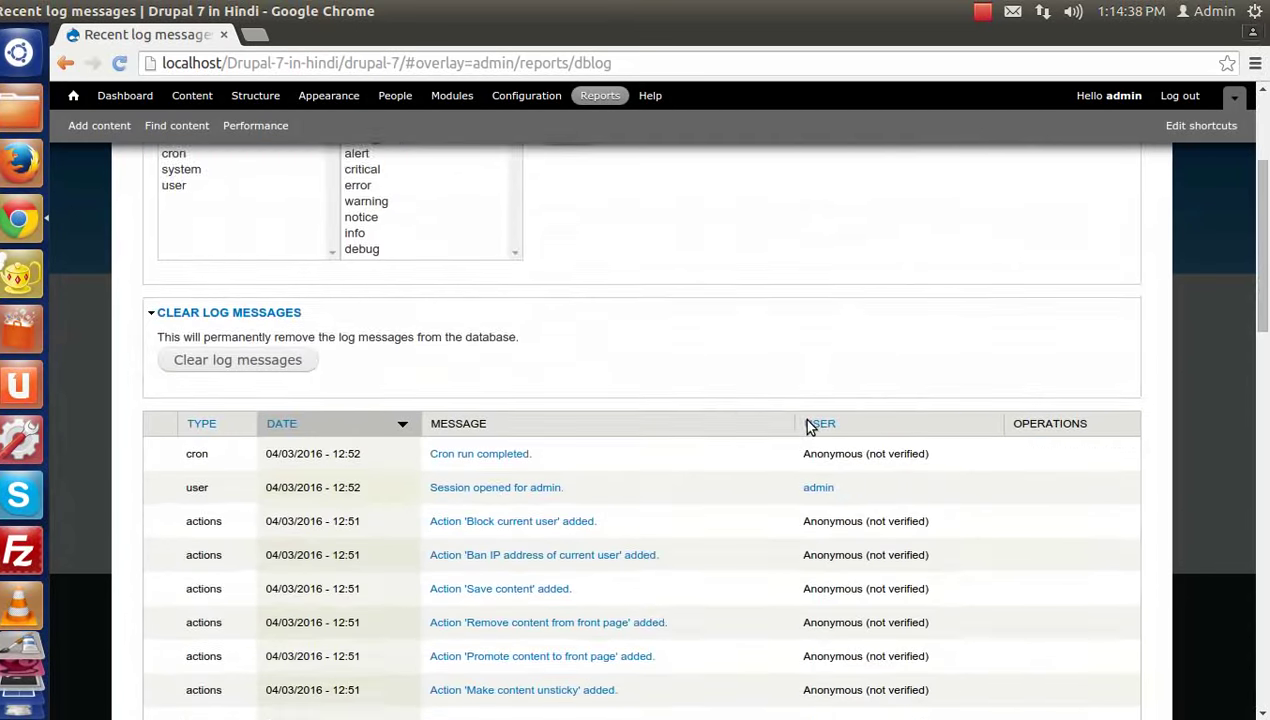
scroll(808, 422, up, 2)
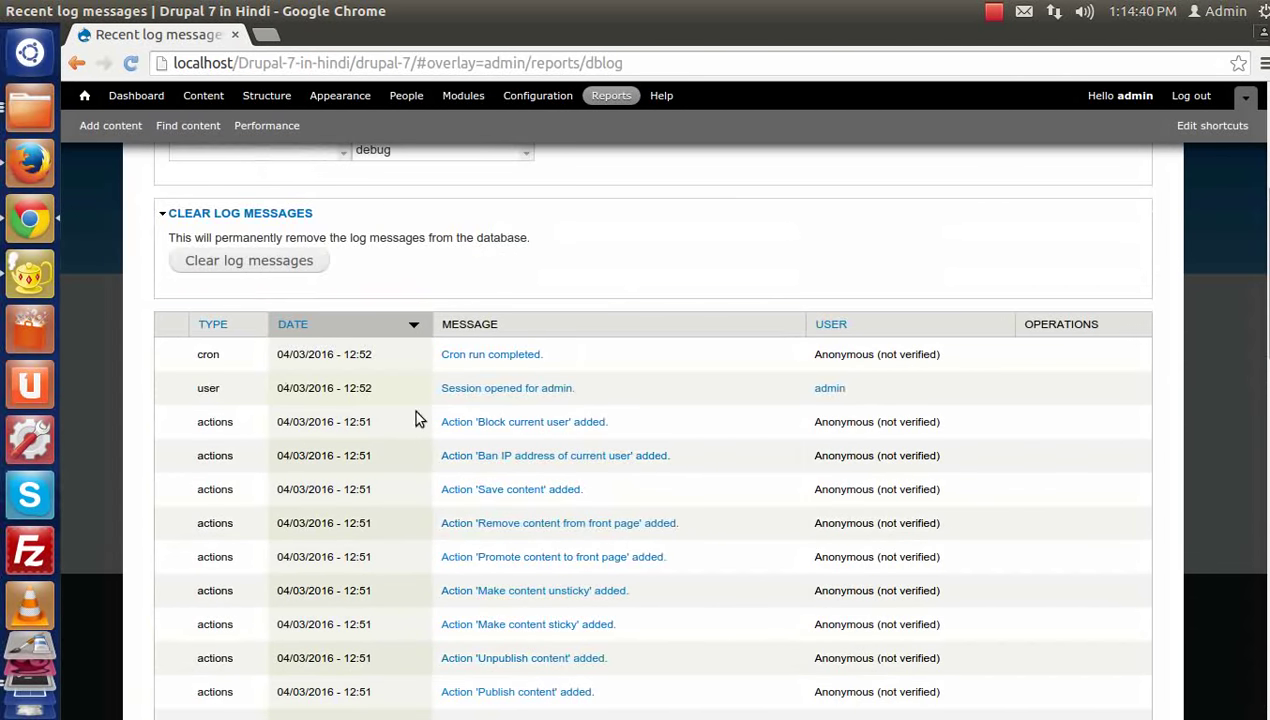
scroll(706, 477, down, 3)
scroll(706, 477, up, 2)
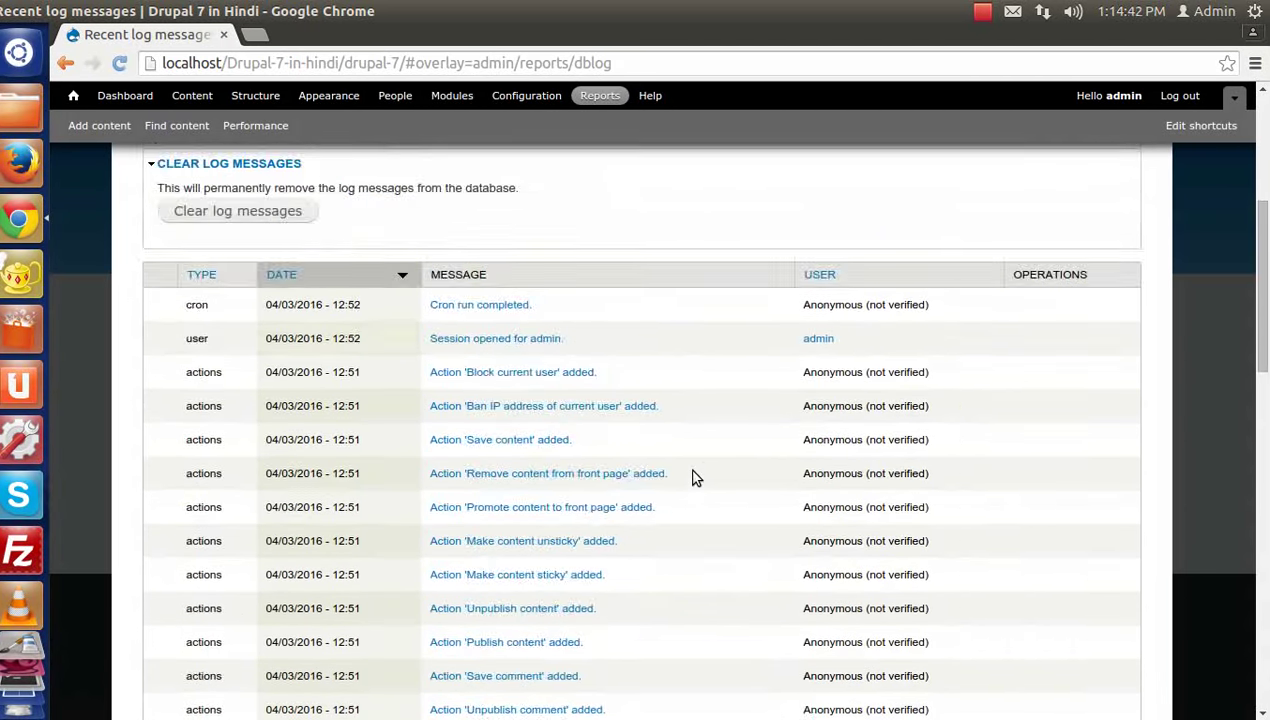
scroll(697, 478, up, 3)
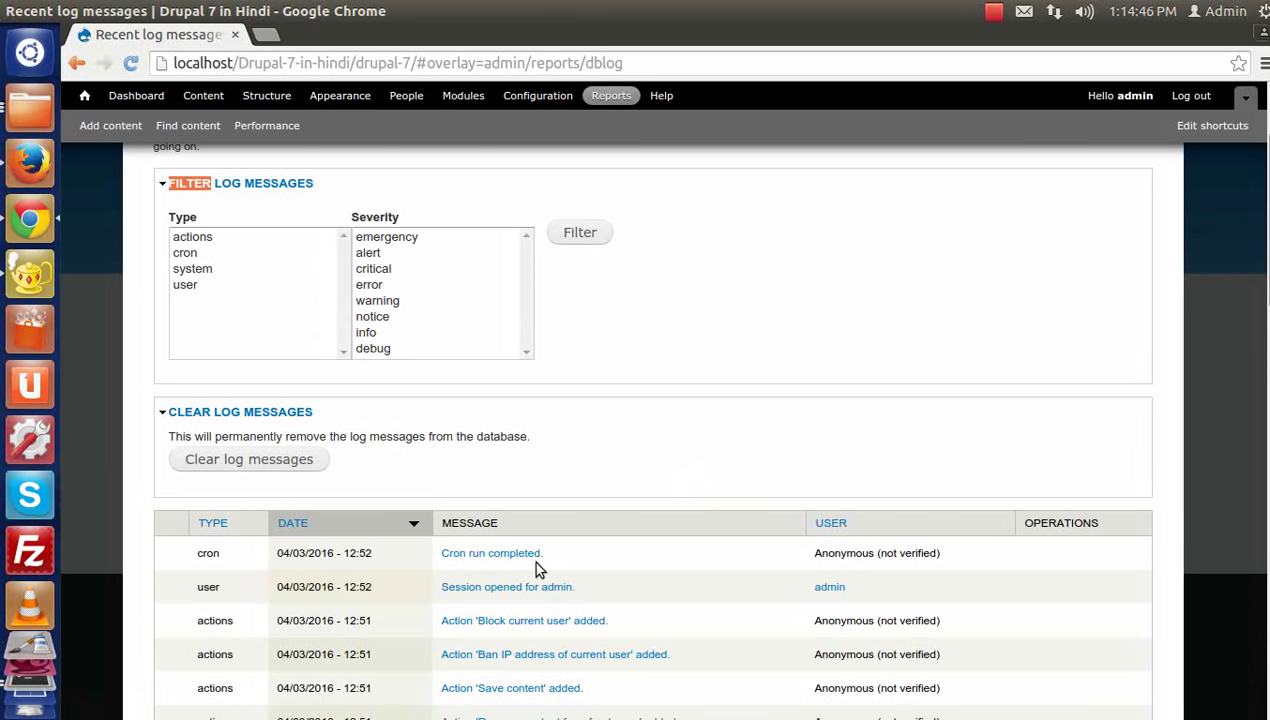
scroll(505, 562, down, 2)
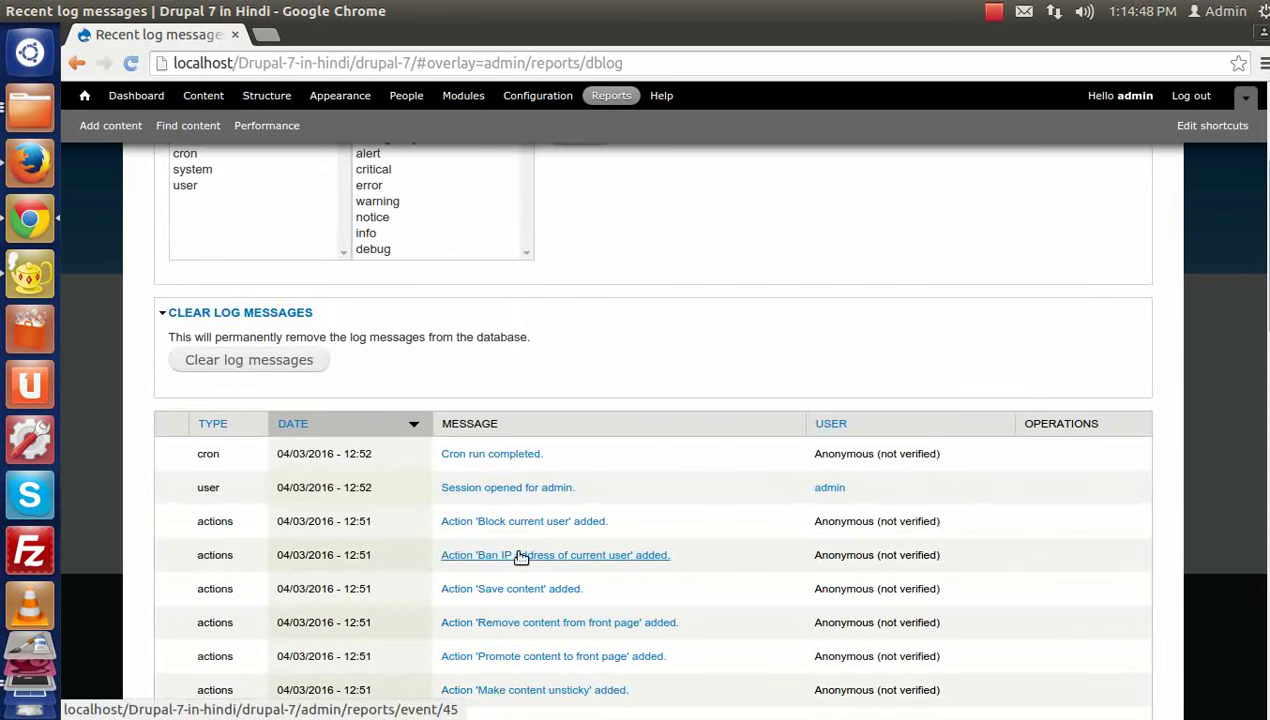
scroll(517, 555, up, 2)
scroll(540, 480, down, 2)
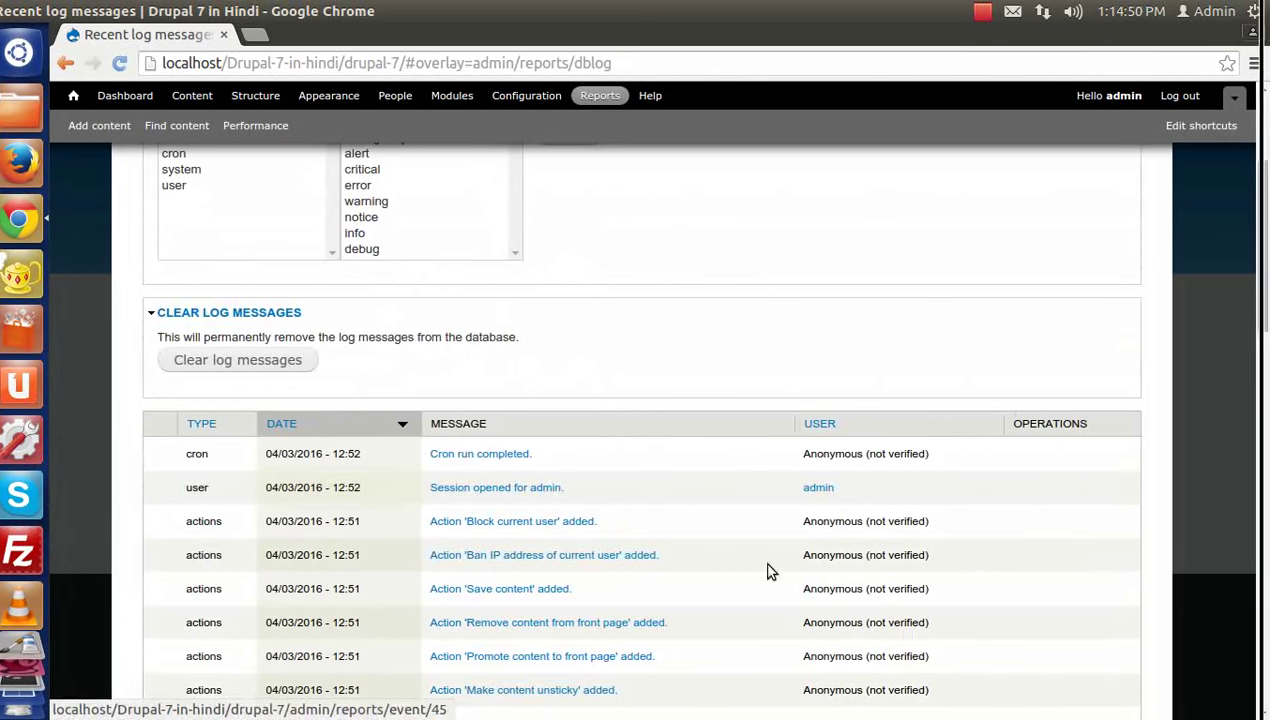
scroll(880, 540, down, 5)
scroll(298, 440, down, 4)
scroll(340, 445, up, 2)
scroll(380, 450, up, 6)
scroll(385, 451, up, 2)
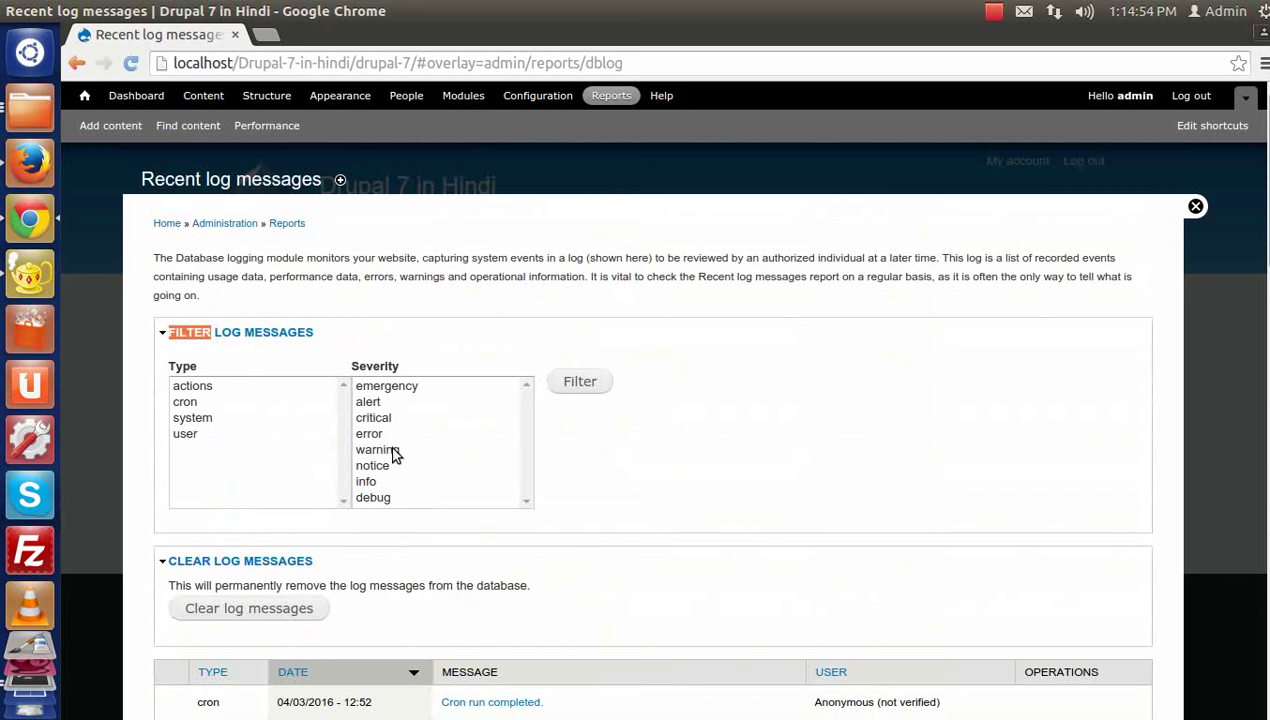
scroll(393, 455, down, 2)
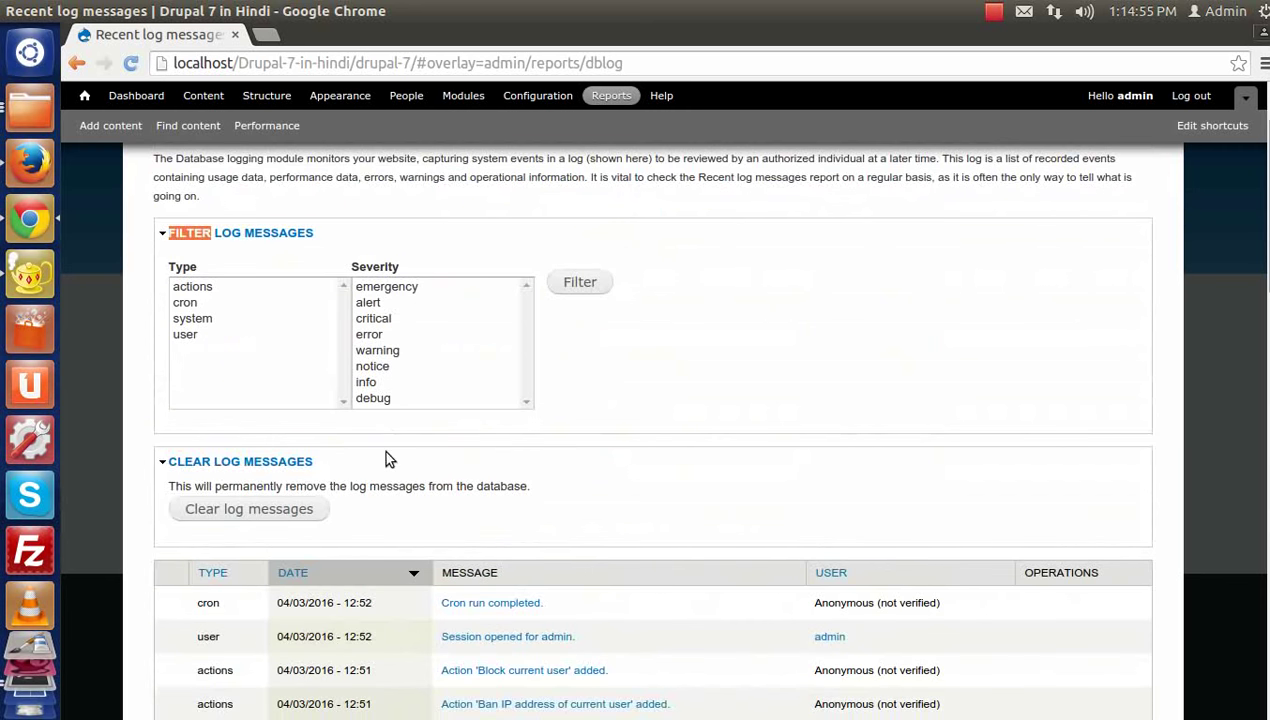
Select the alert severity in the log filter without applying it, and close the Recent log messages report.
click(370, 303)
scroll(469, 336, up, 2)
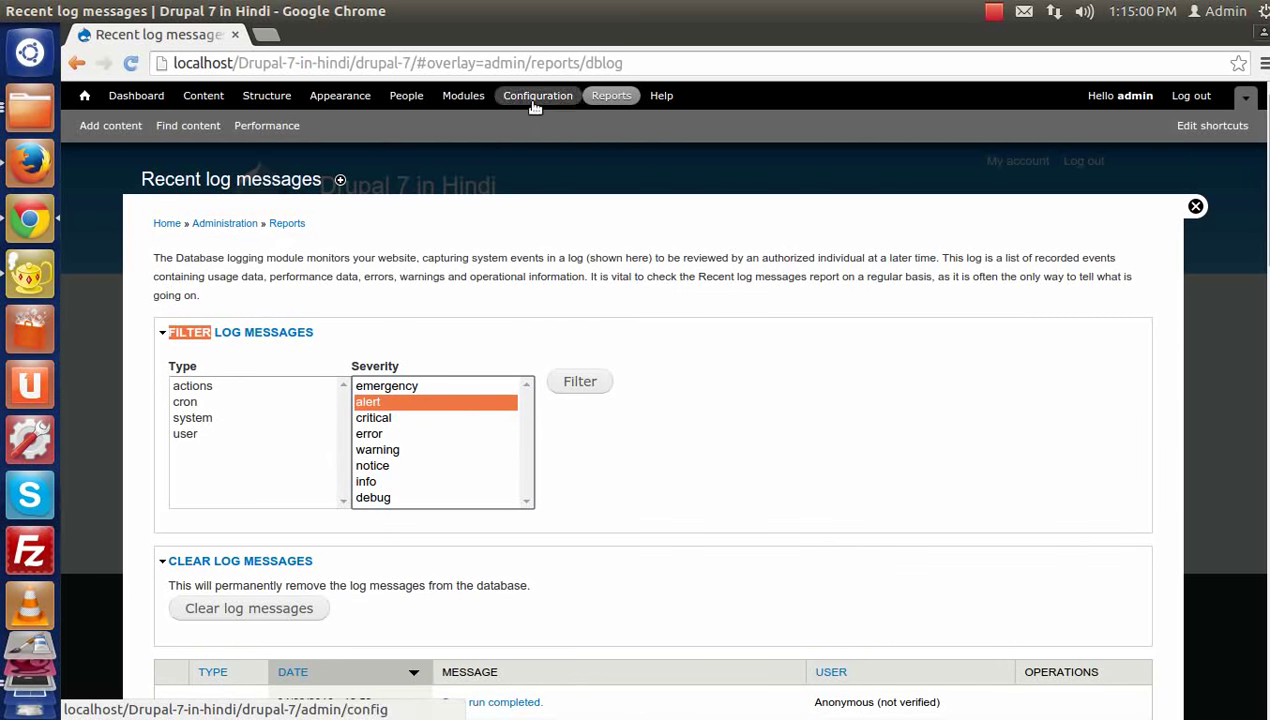
scroll(218, 430, down, 2)
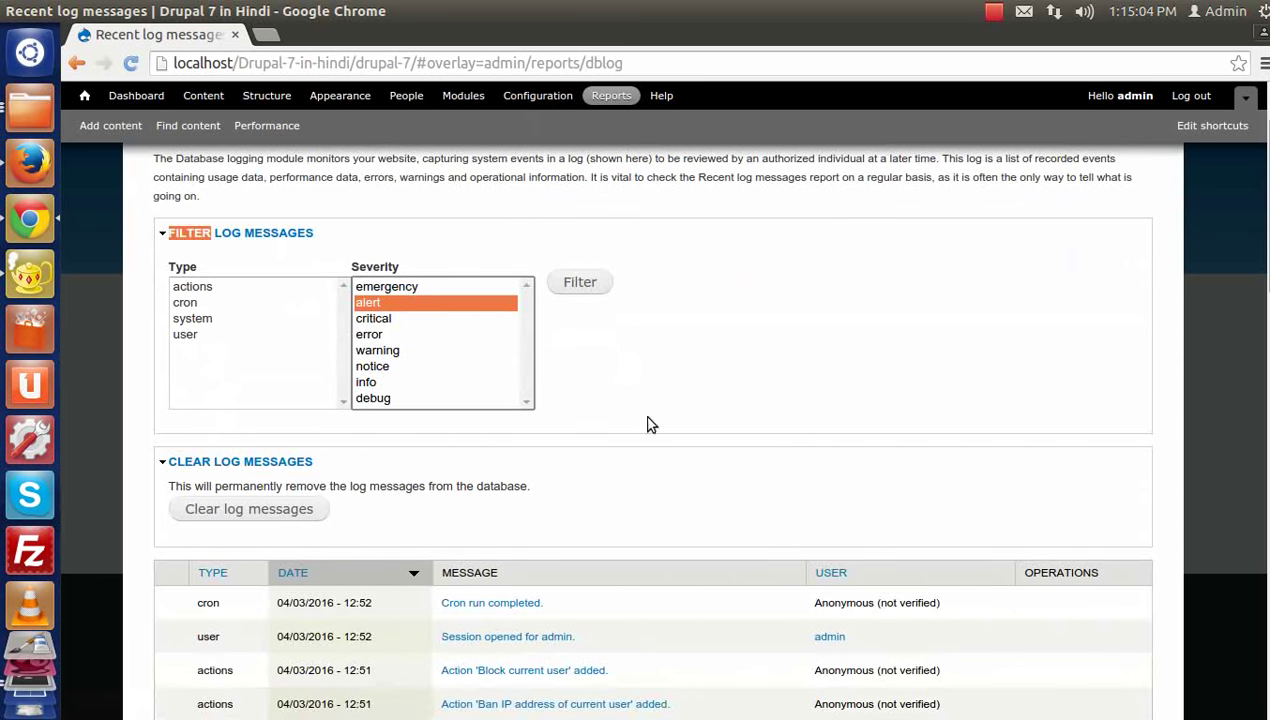
scroll(630, 400, down, 6)
scroll(650, 434, up, 8)
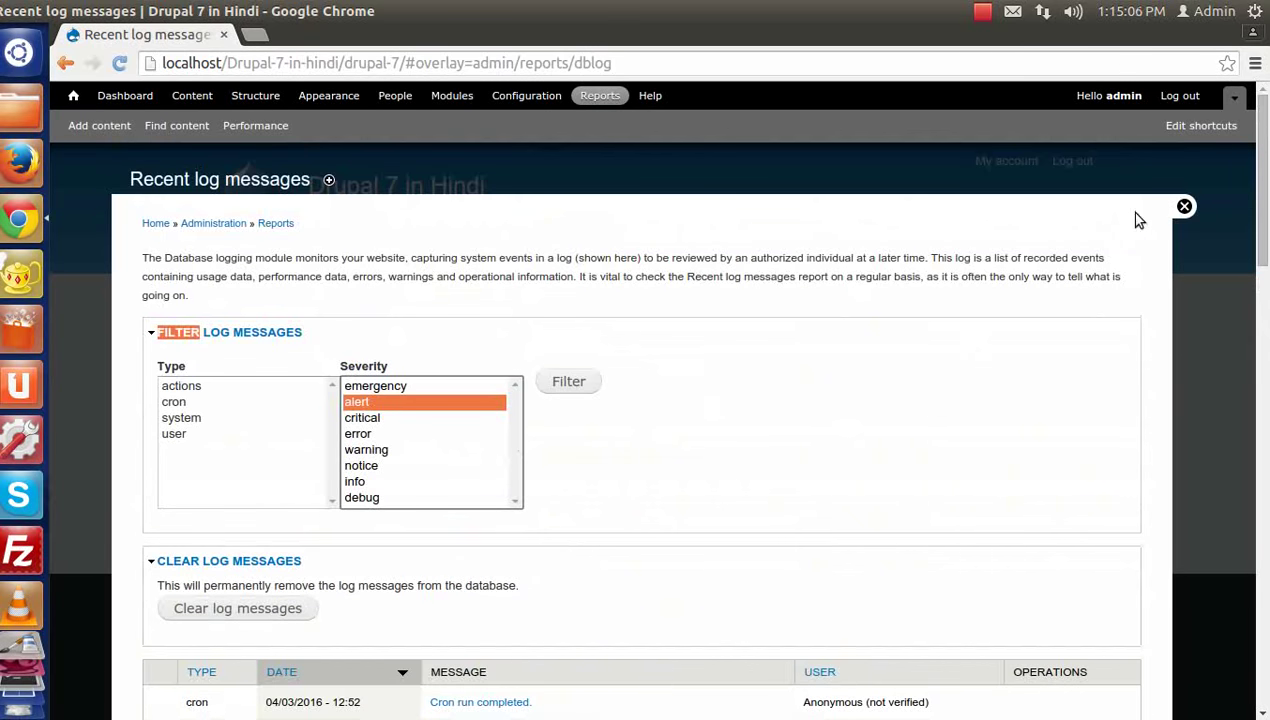
click(1184, 208)
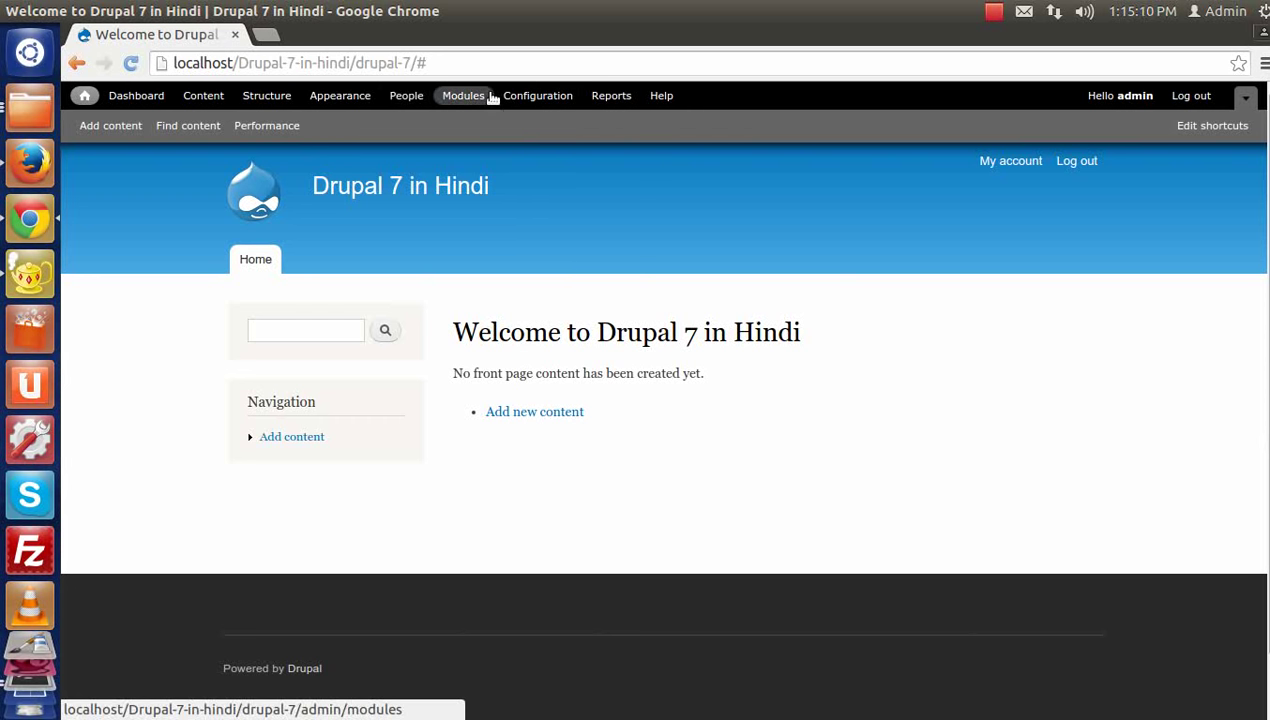
Open the Modules page, then collapse and re-expand the Core module group.
click(441, 100)
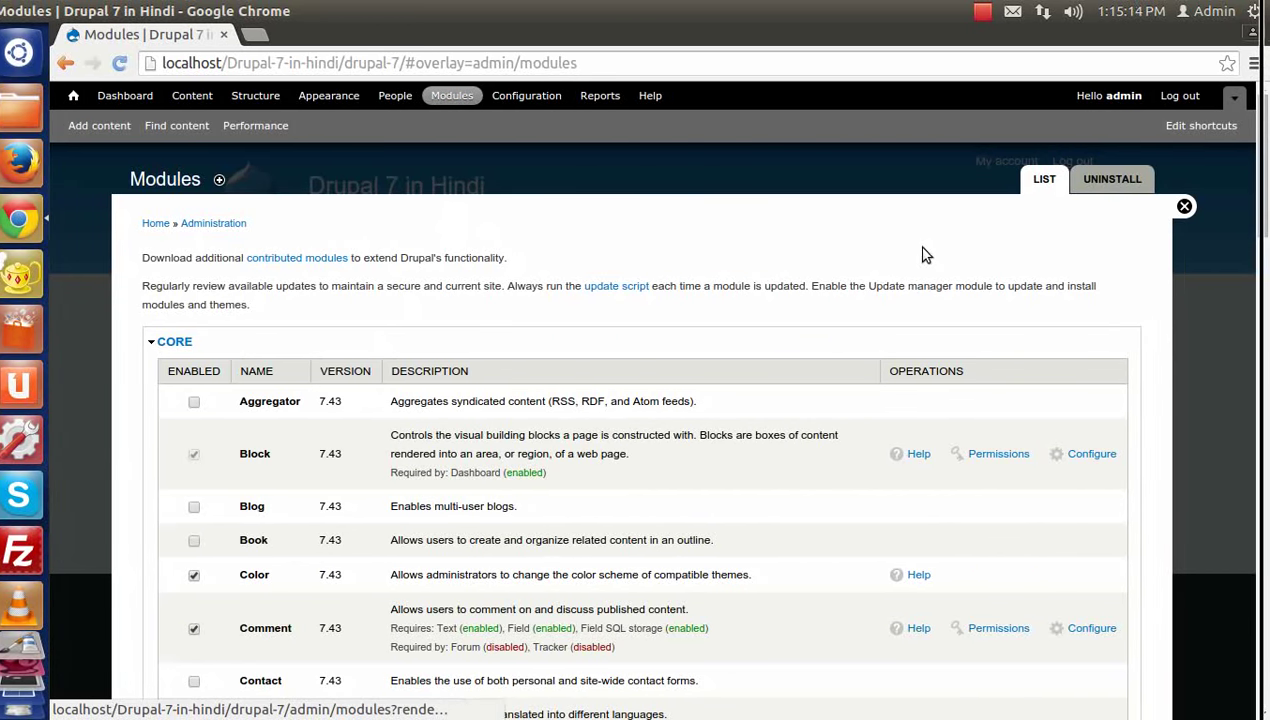
scroll(232, 312, down, 3)
scroll(195, 300, up, 2)
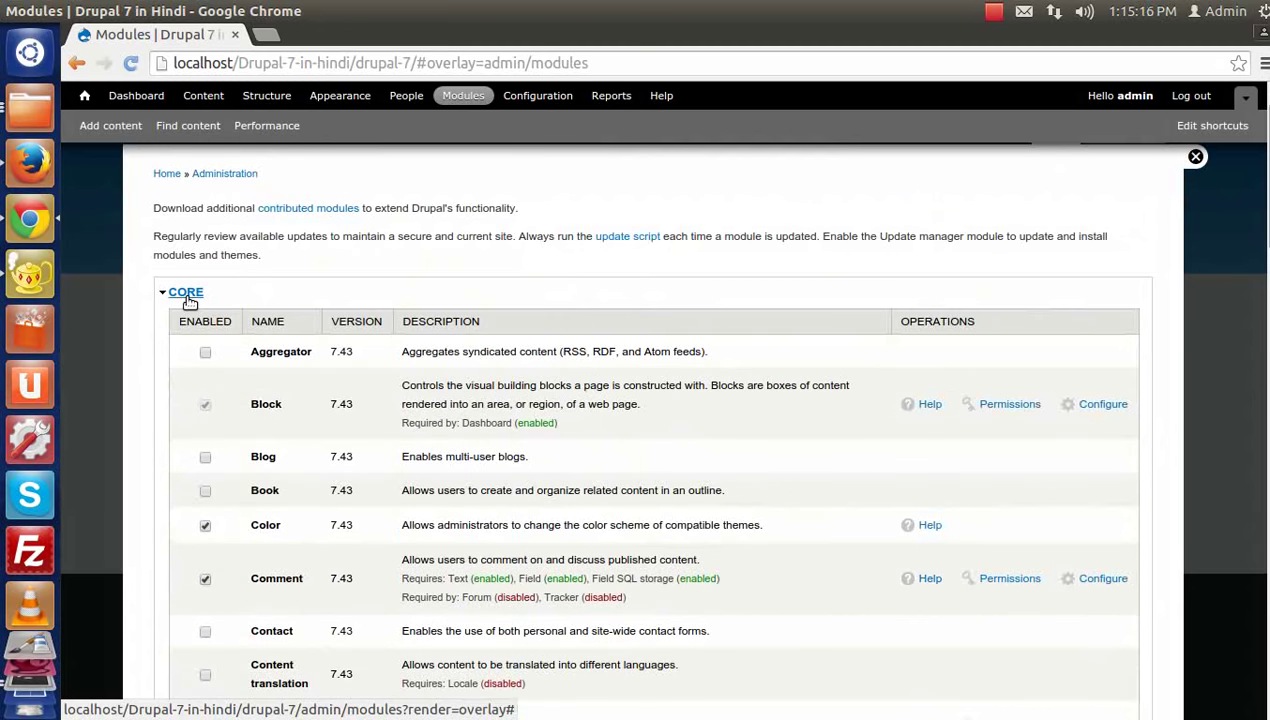
click(186, 292)
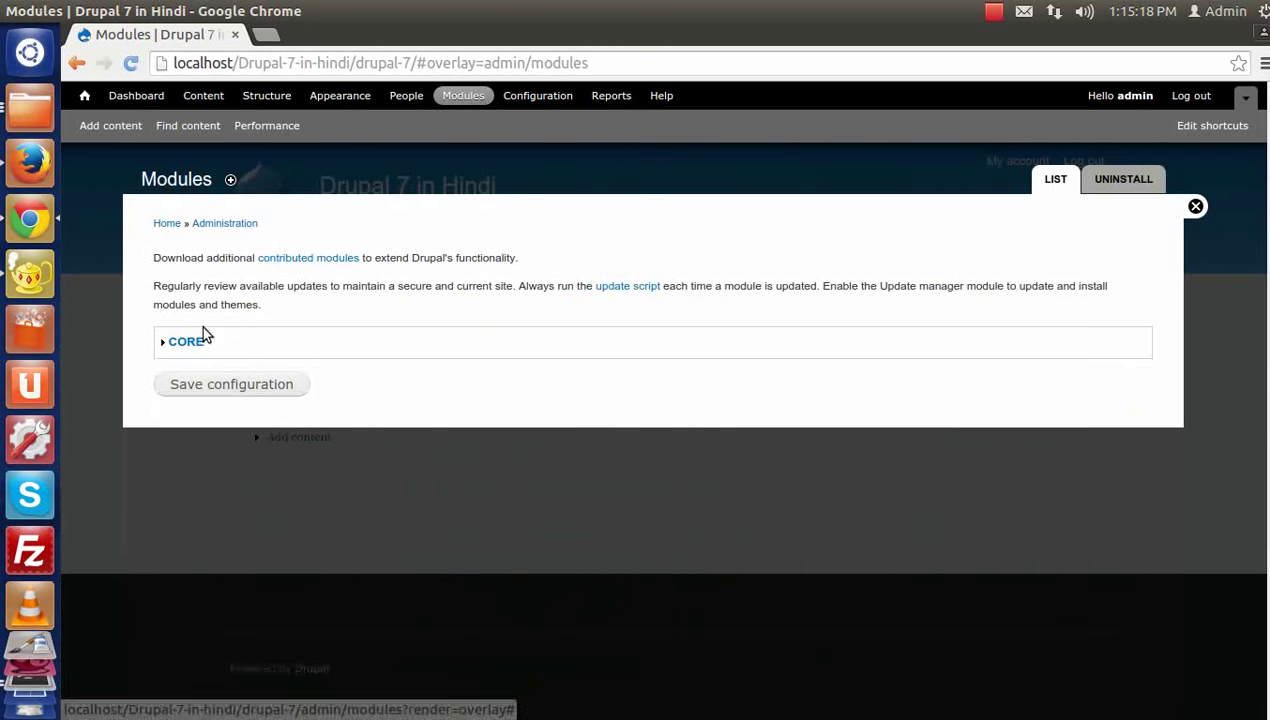
click(199, 340)
Look through the Core modules with their enabled states, descriptions and operations.
scroll(288, 190, down, 3)
scroll(275, 349, down, 7)
scroll(283, 417, up, 6)
scroll(283, 415, up, 5)
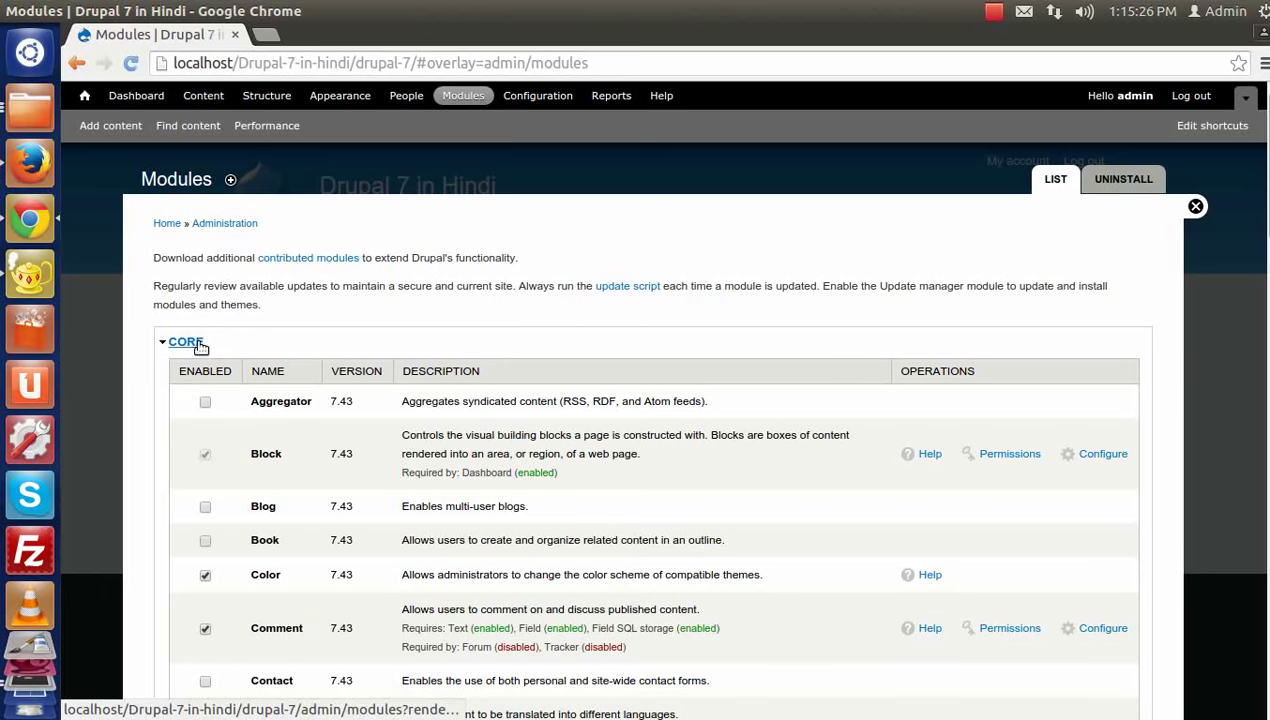
scroll(425, 480, down, 5)
scroll(428, 488, up, 5)
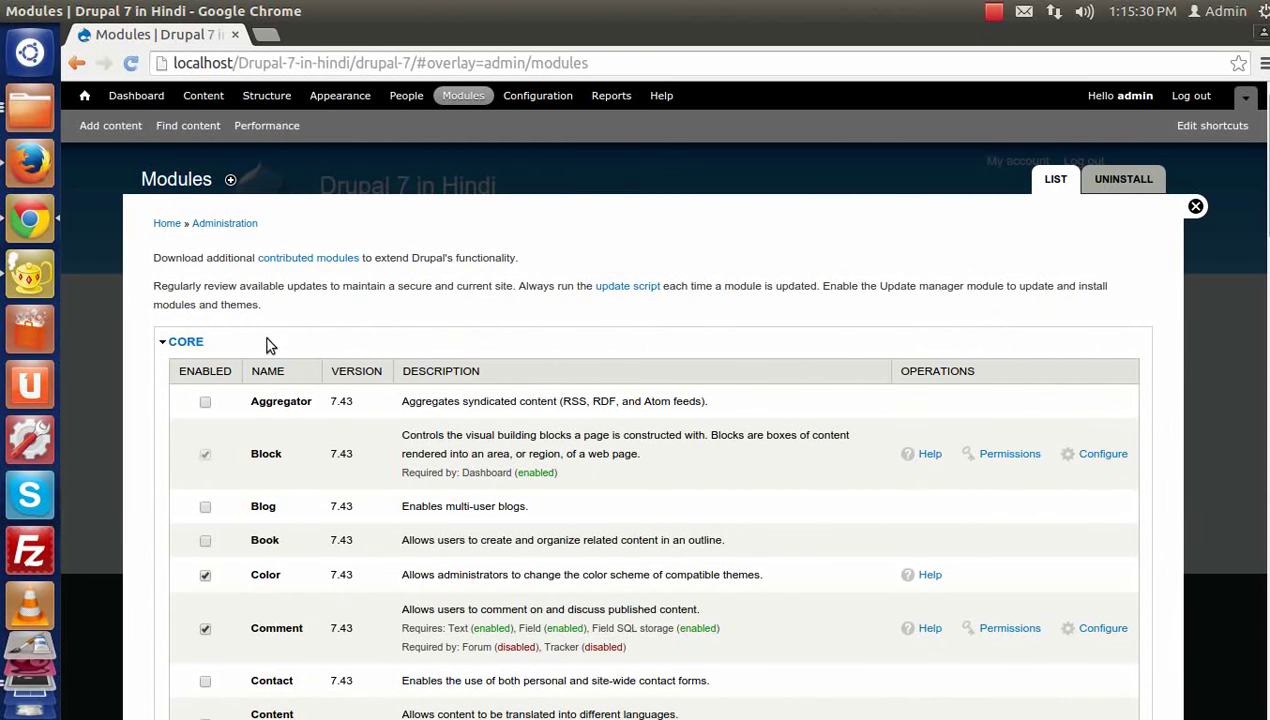
Tick the Aggregator module in the Core list, and close the Modules page without saving.
scroll(222, 405, down, 2)
scroll(213, 339, down, 2)
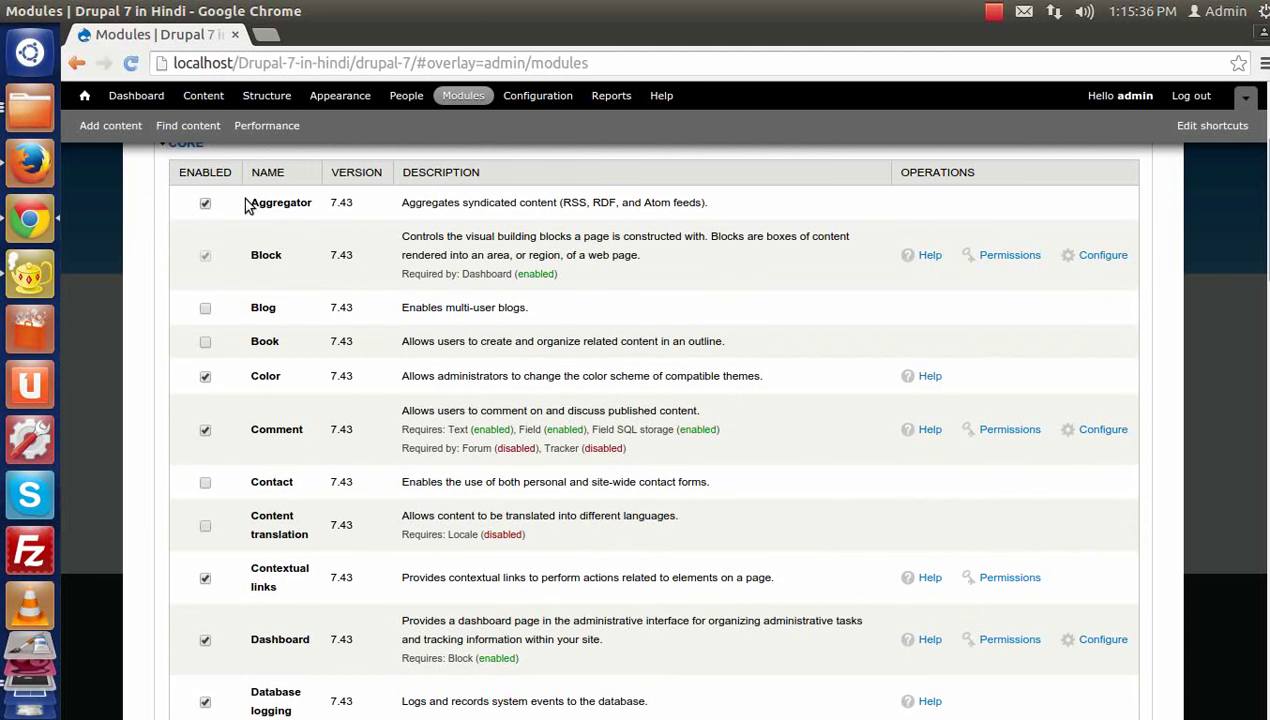
scroll(213, 228, down, 20)
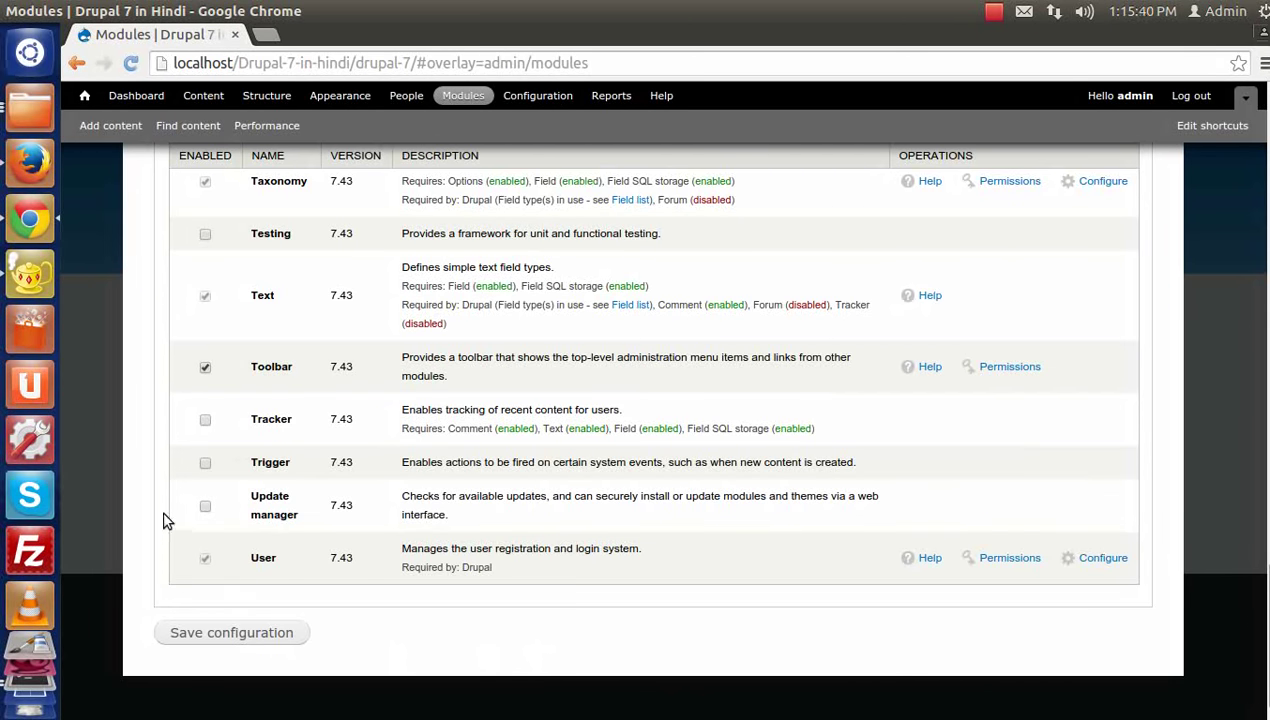
click(205, 368)
drag(1264, 620, 1265, 135)
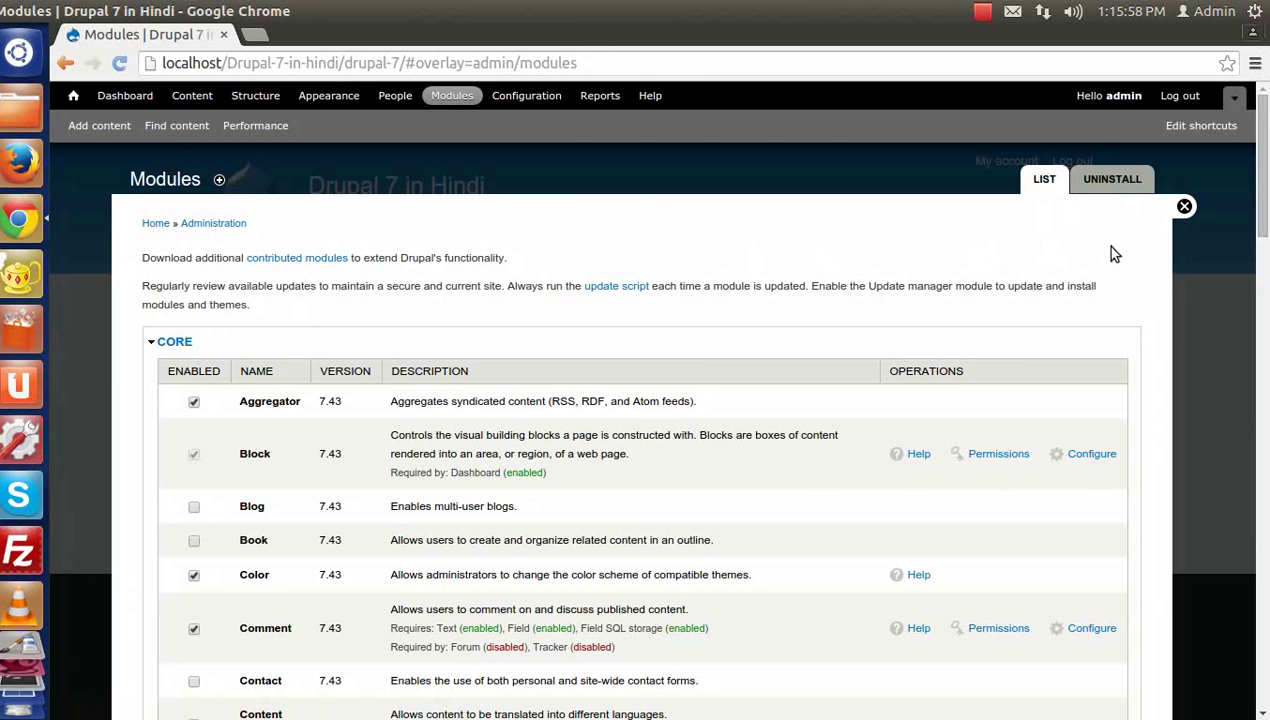
click(1186, 208)
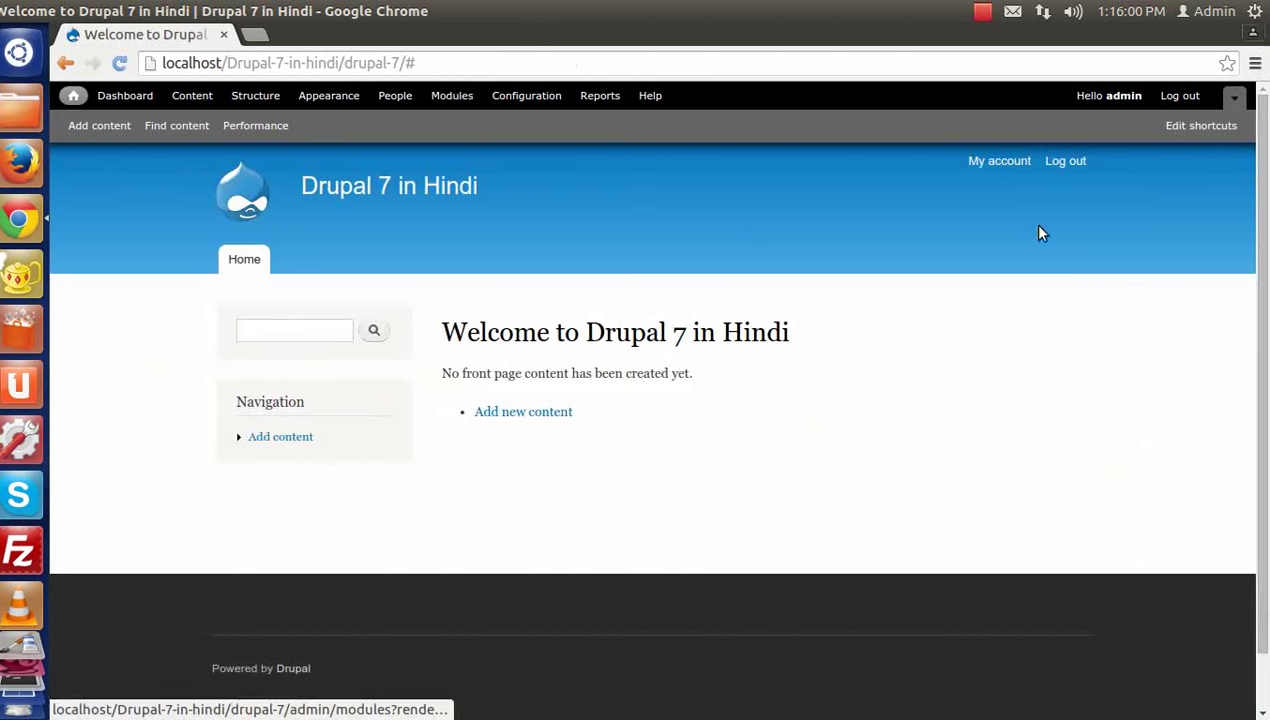
Open the Appearance page and look over the enabled and disabled themes.
click(327, 99)
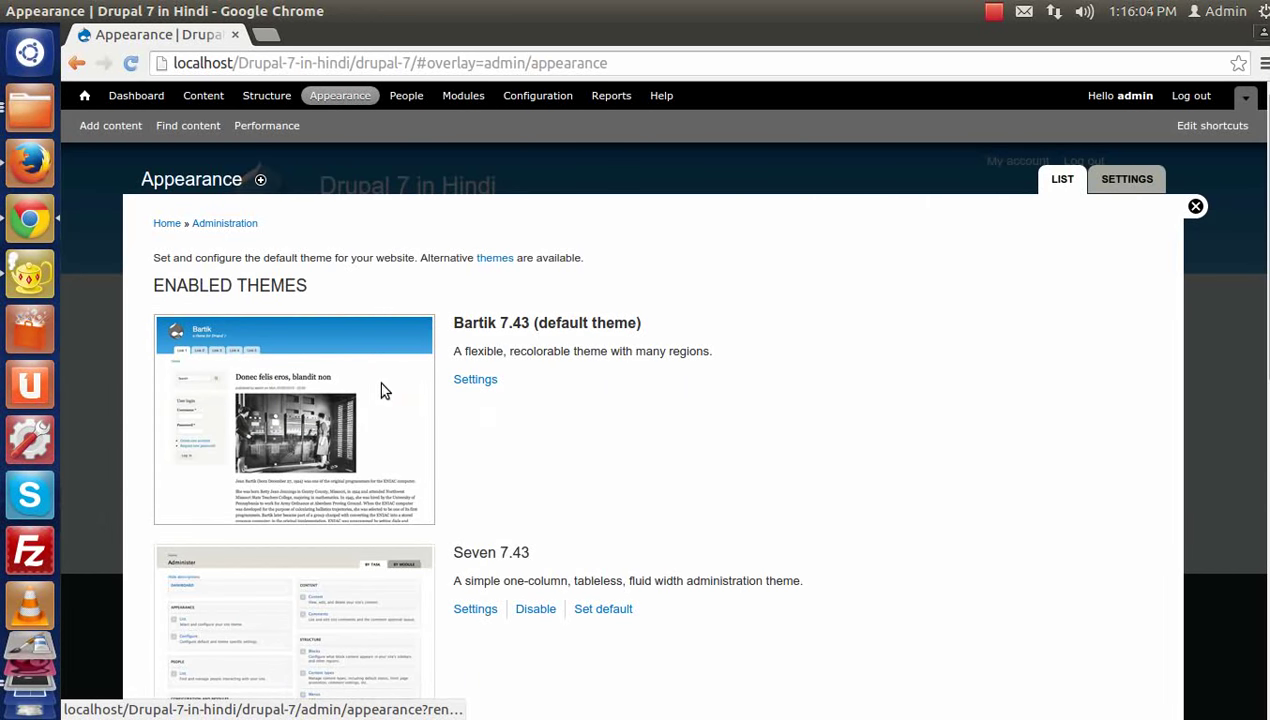
scroll(830, 453, down, 4)
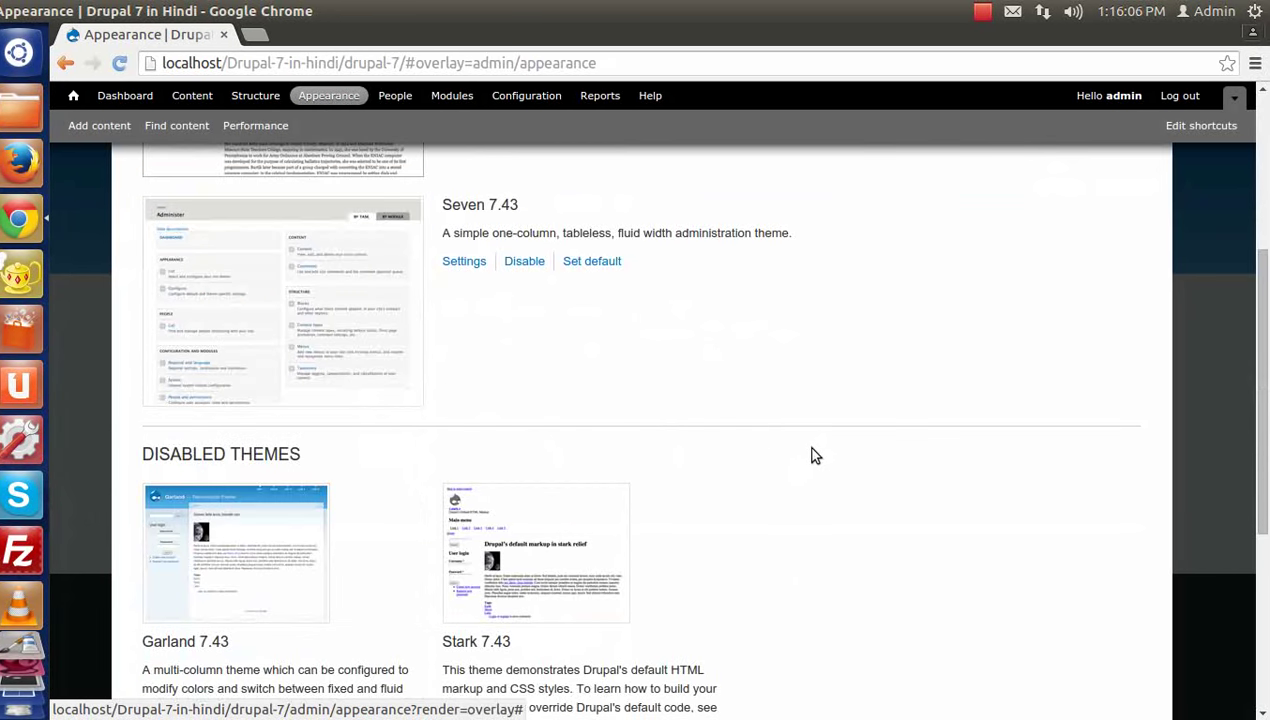
scroll(814, 454, down, 2)
scroll(814, 454, up, 5)
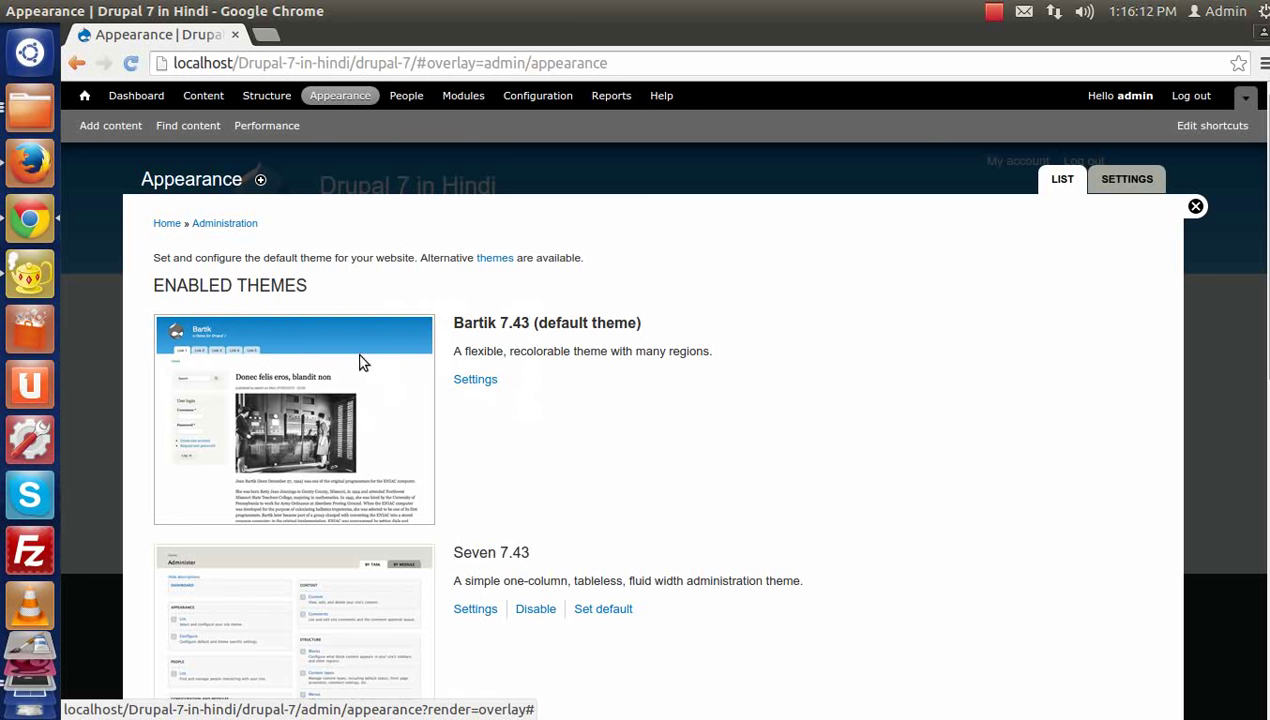
Open the Bartik theme's settings, set the Header top color to red #bf0709, and check it in the preview.
click(476, 381)
scroll(475, 383, down, 1)
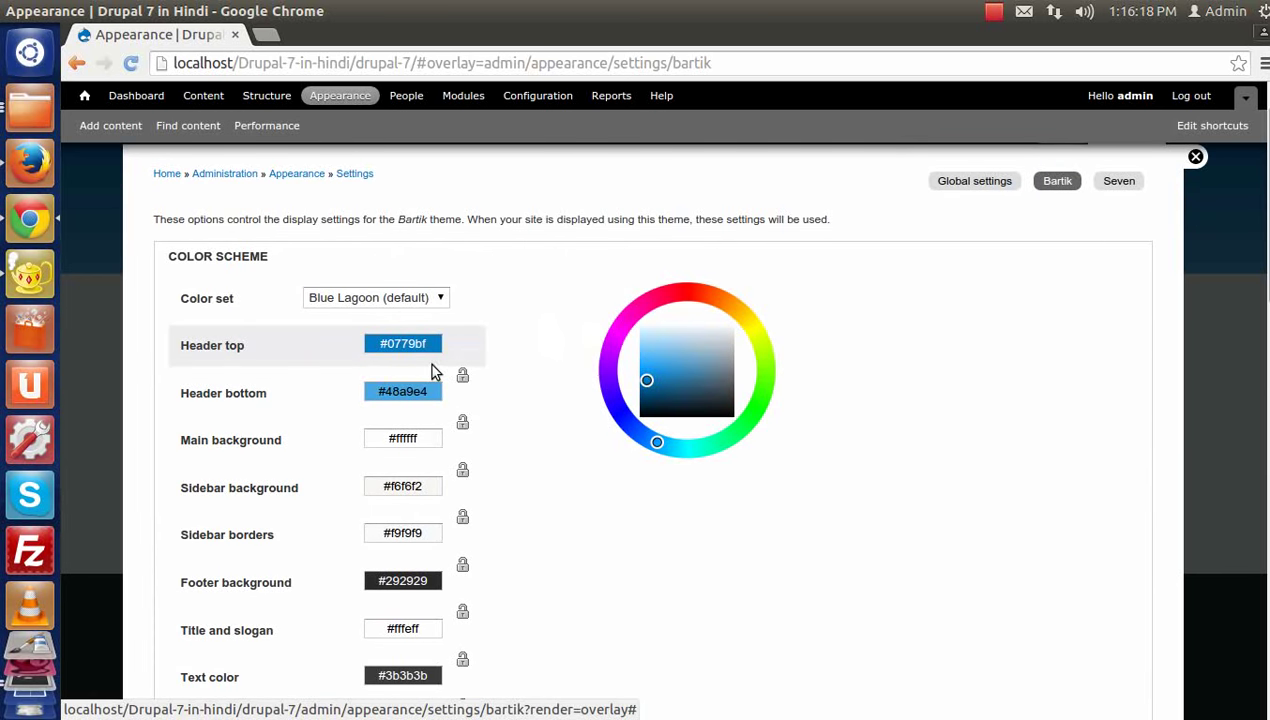
scroll(430, 362, down, 2)
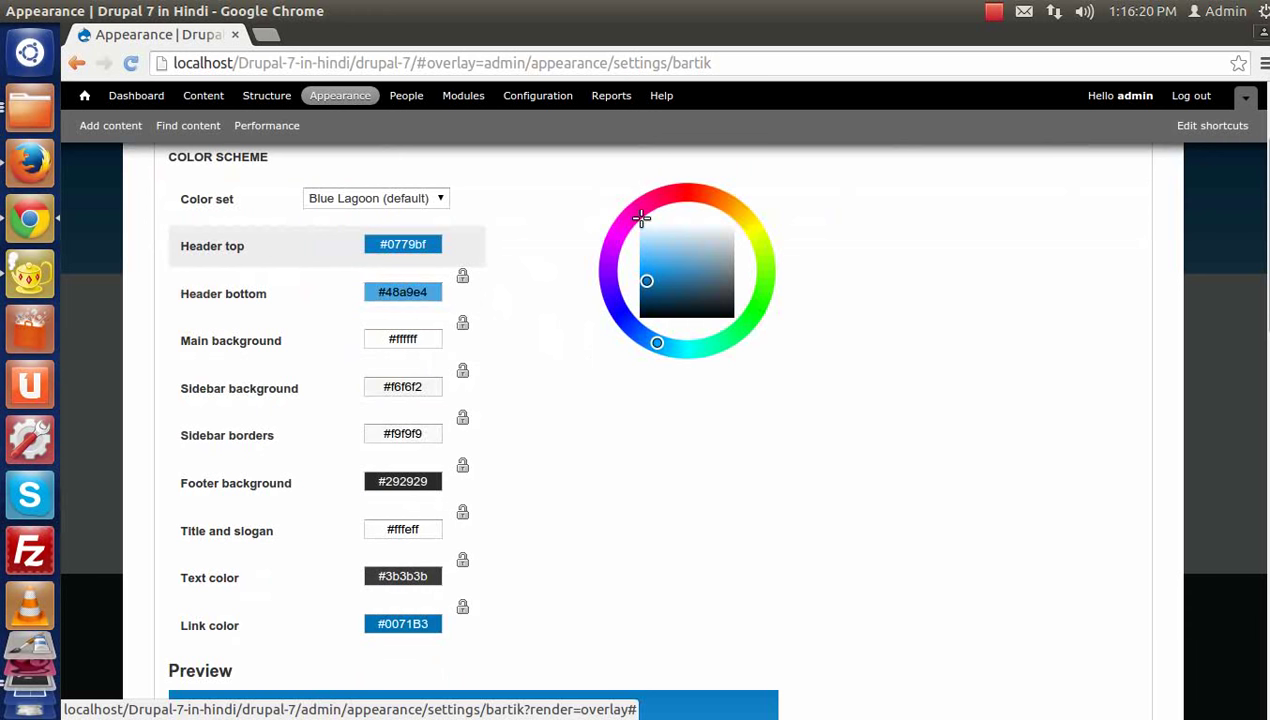
click(674, 198)
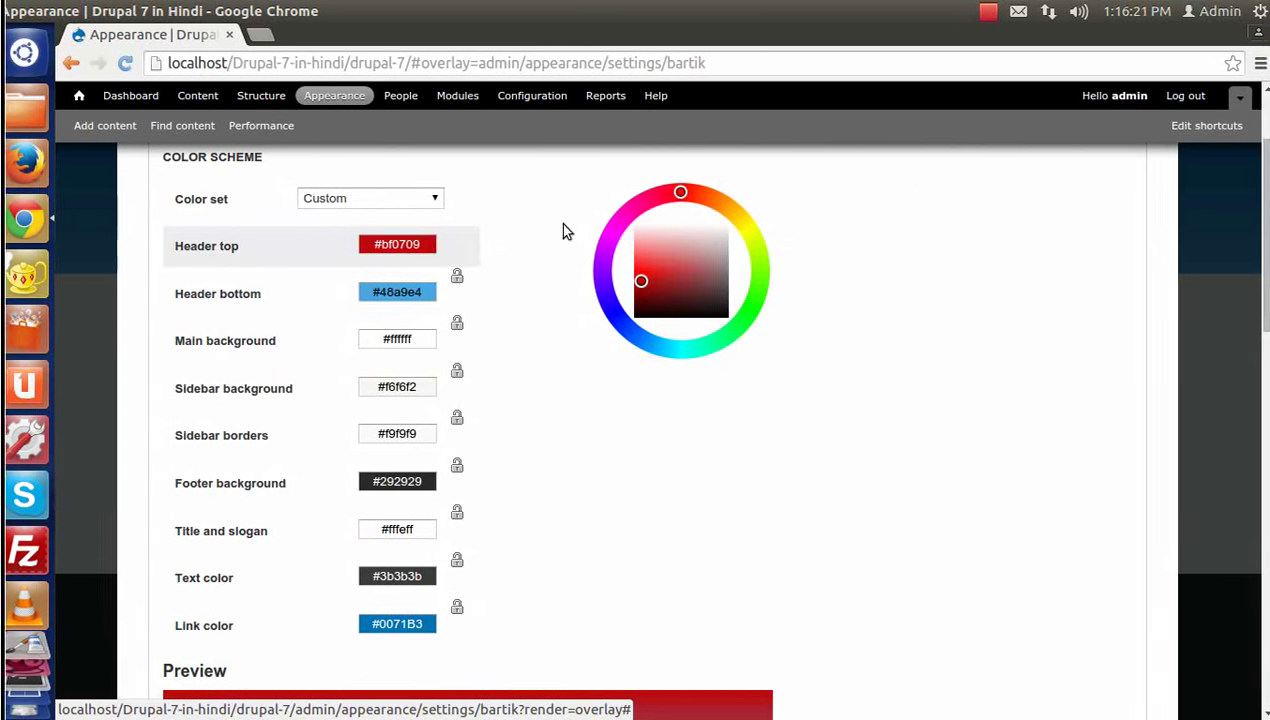
scroll(388, 255, down, 3)
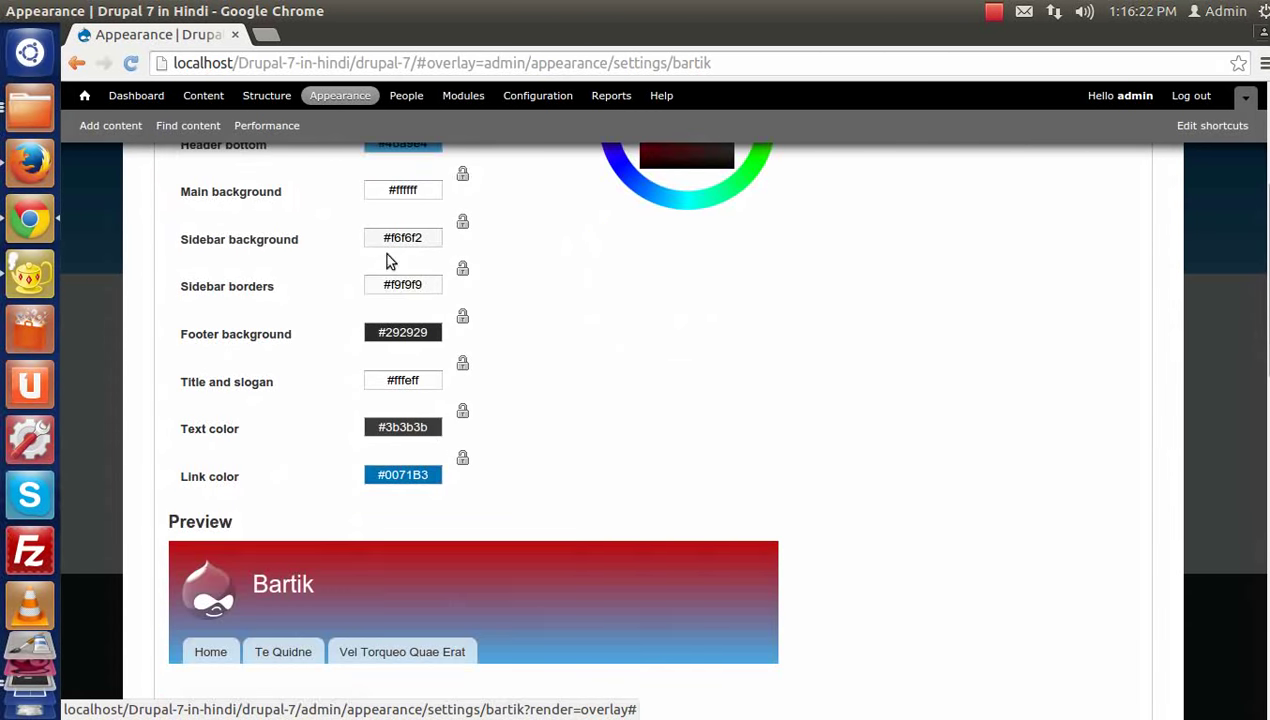
scroll(400, 450, up, 2)
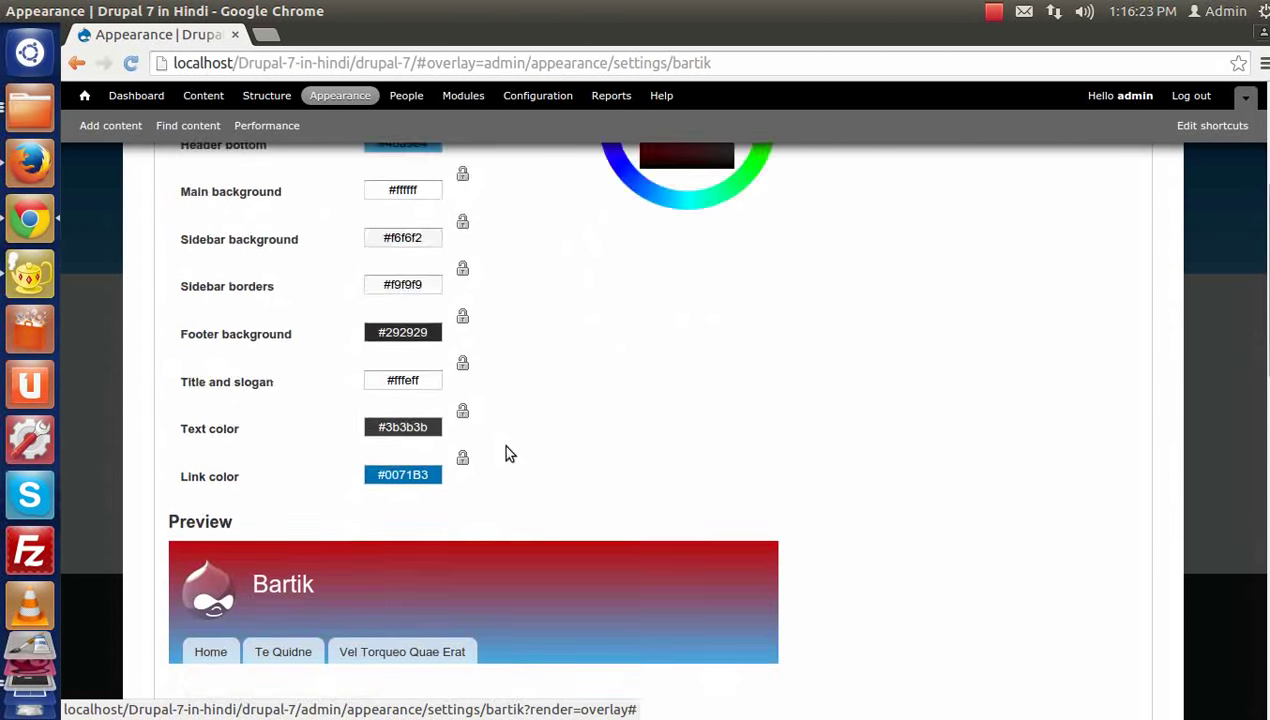
scroll(505, 453, up, 2)
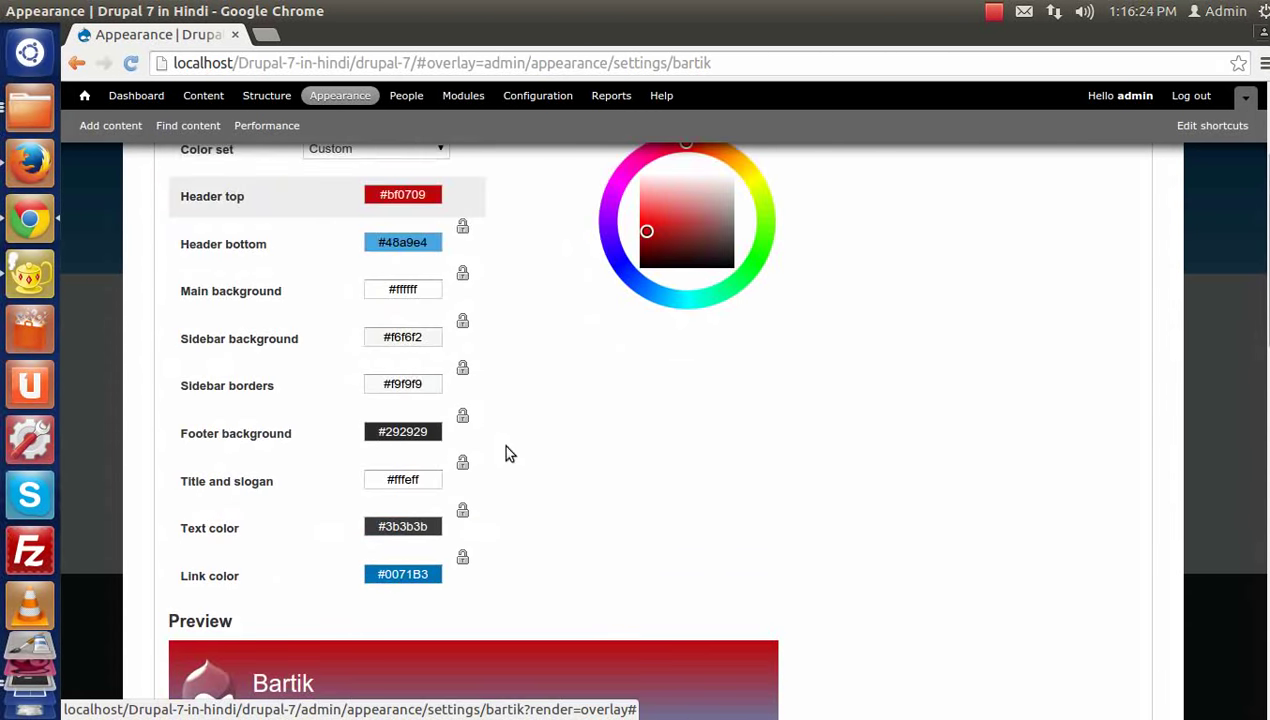
scroll(431, 567, down, 1)
scroll(428, 566, up, 2)
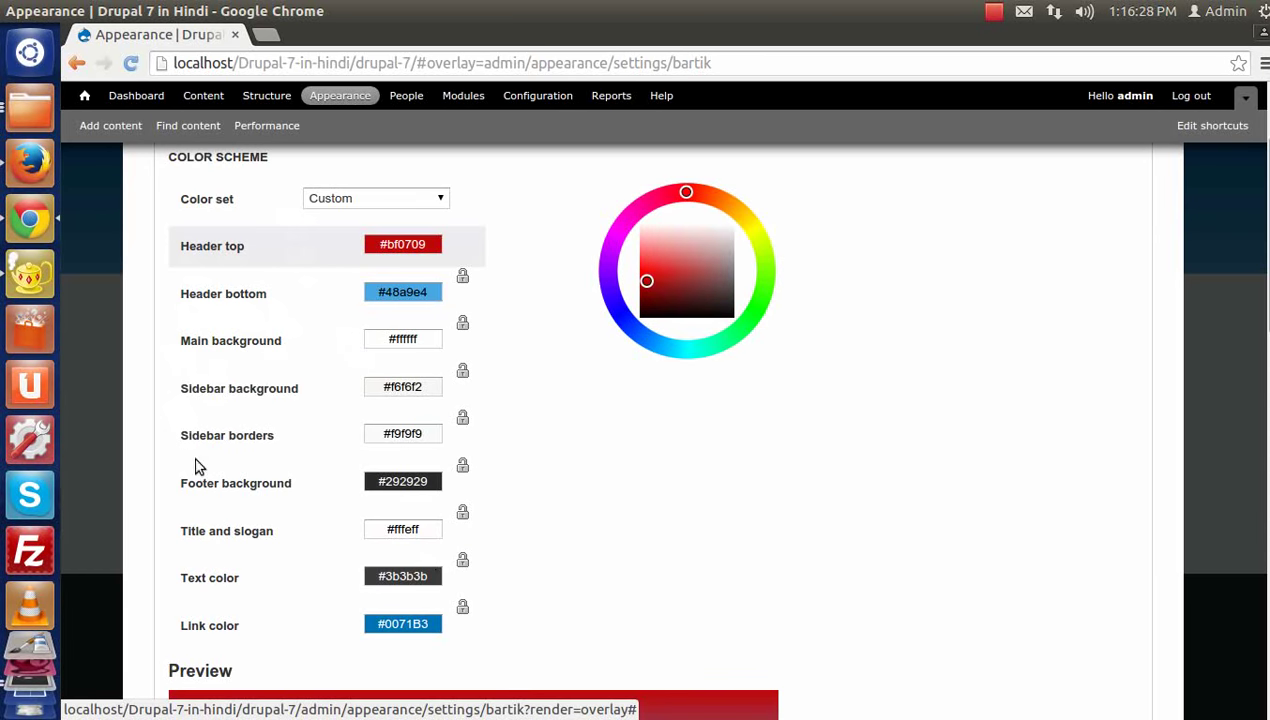
Look through Bartik's color preview and its display toggle, logo image and shortcut icon settings.
scroll(207, 466, down, 3)
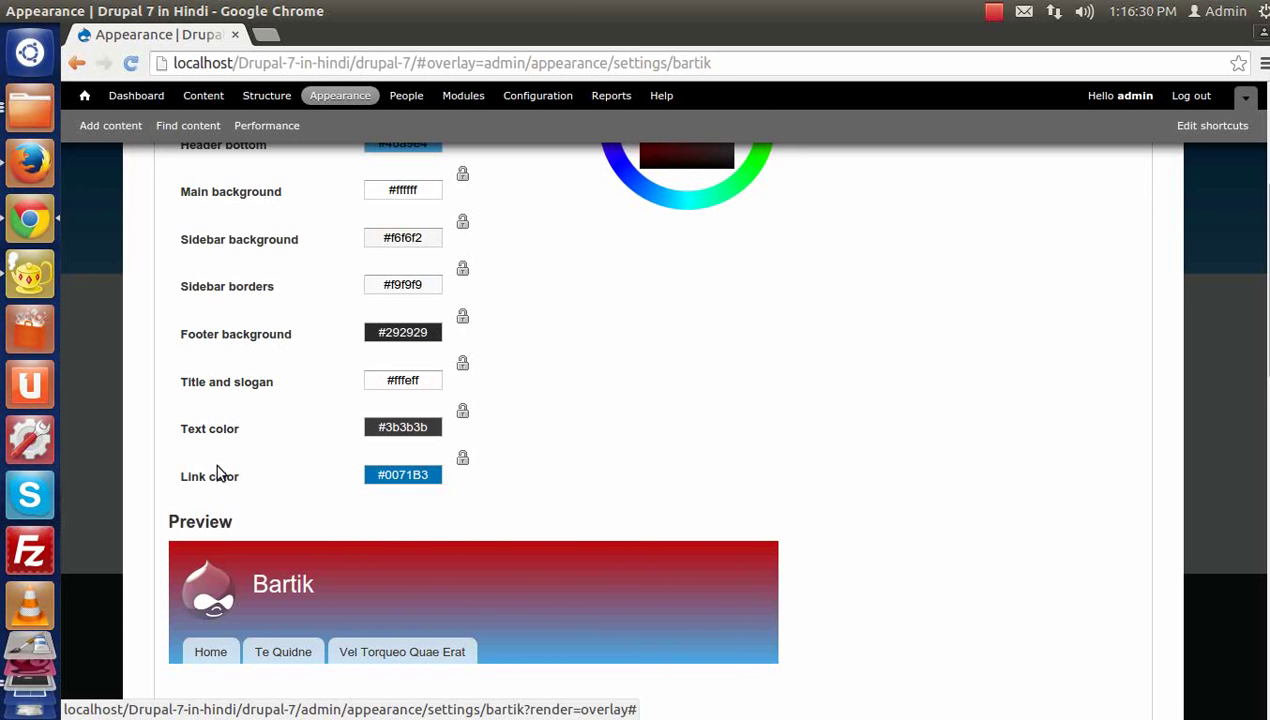
scroll(211, 360, down, 7)
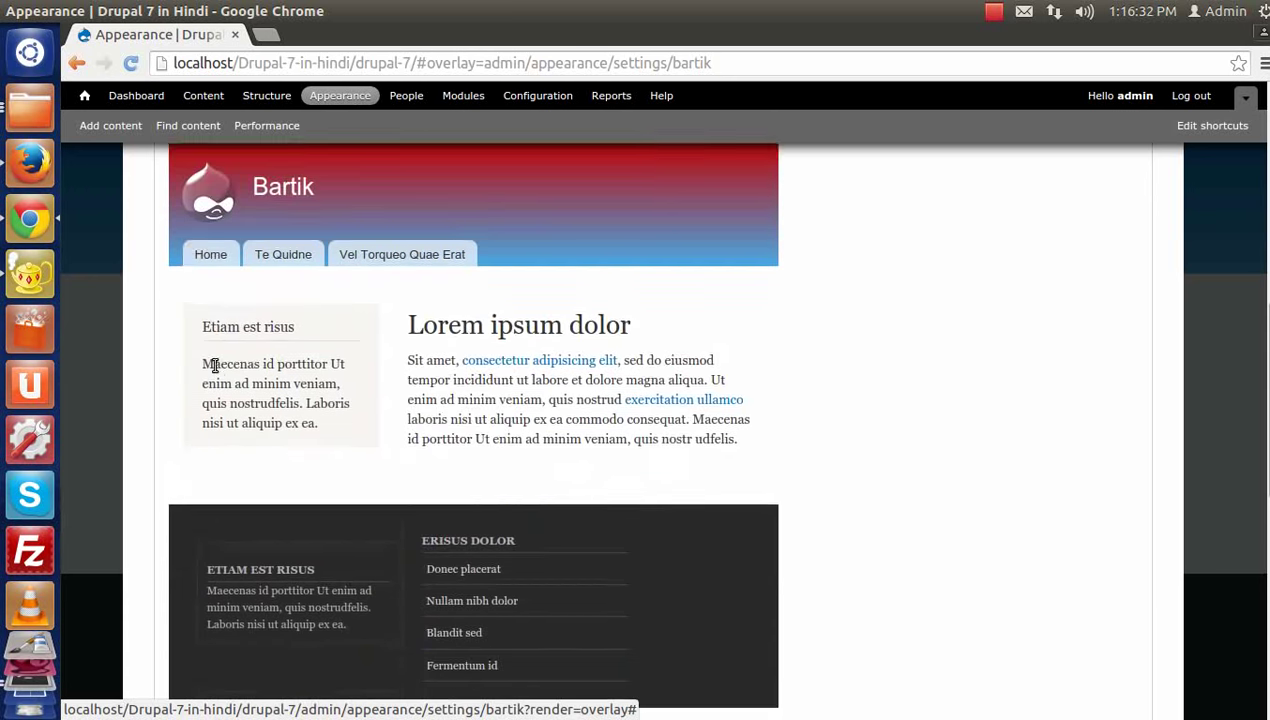
scroll(213, 366, down, 12)
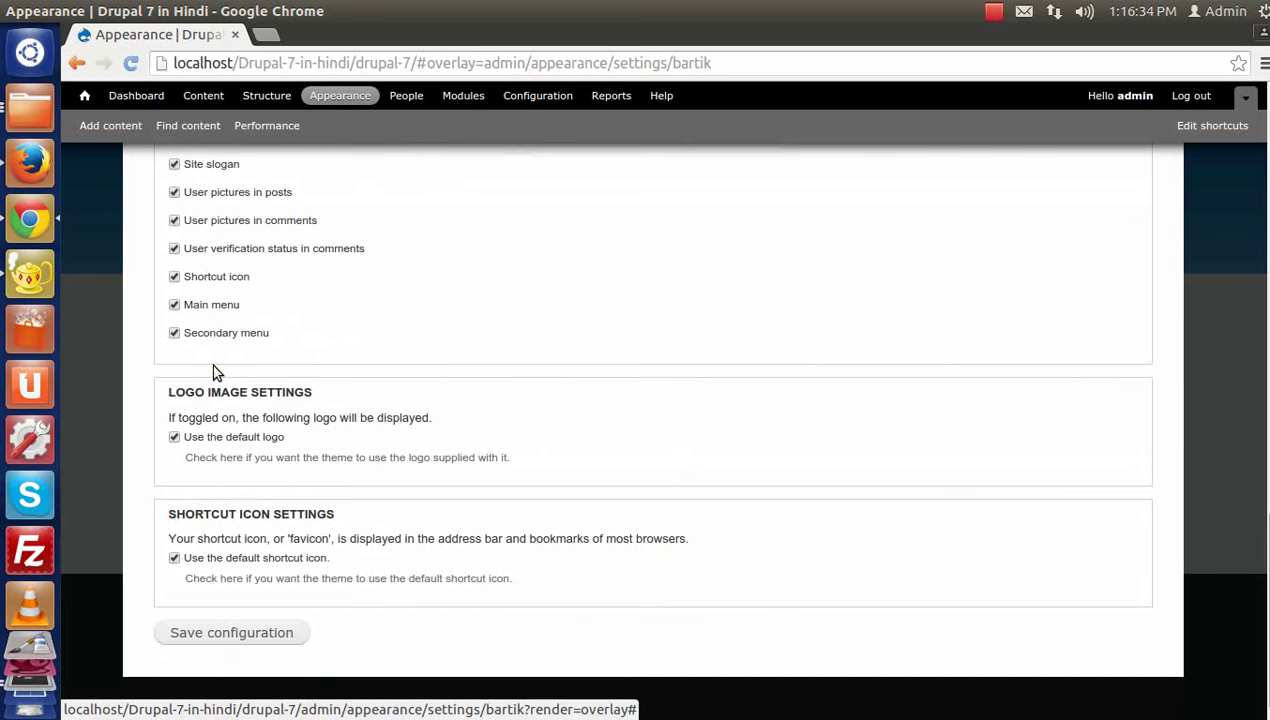
scroll(216, 372, up, 2)
scroll(248, 335, down, 2)
scroll(293, 438, up, 1)
scroll(297, 450, down, 1)
scroll(294, 452, up, 2)
scroll(292, 452, down, 2)
Turn off Bartik's default logo to try the logo upload, cancel the file selection, and turn the default logo back on.
click(215, 440)
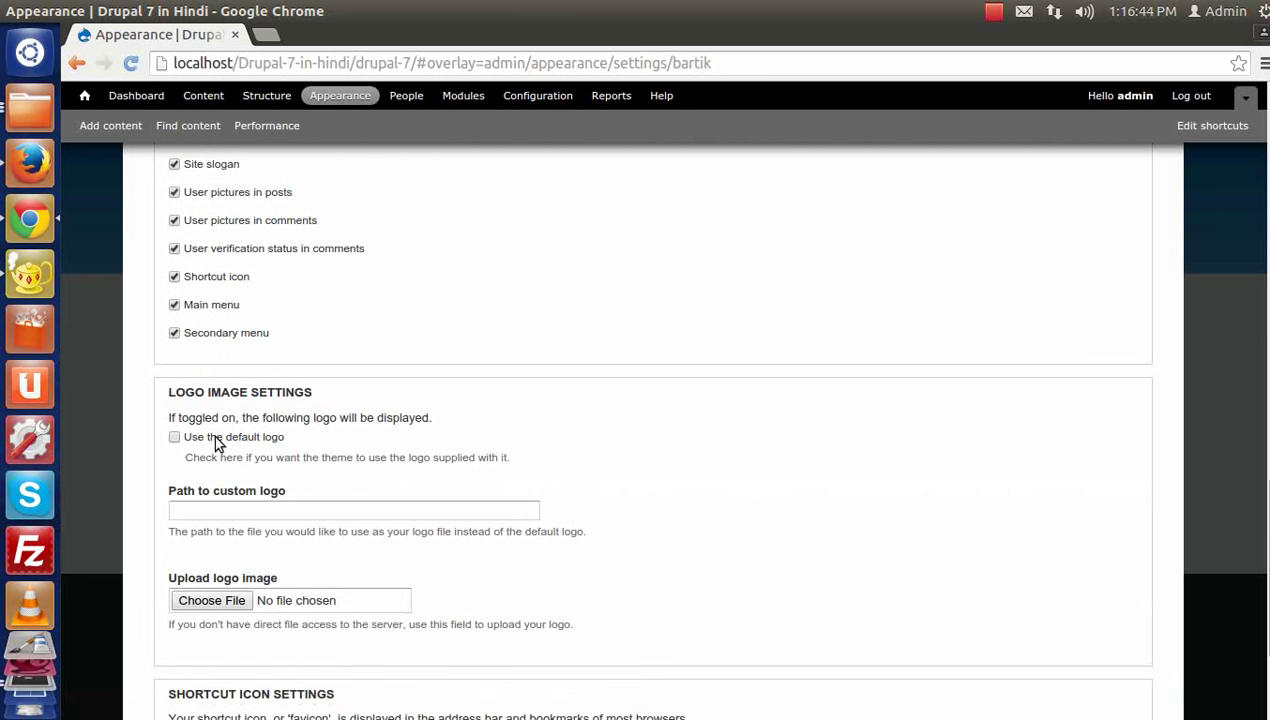
scroll(222, 470, down, 2)
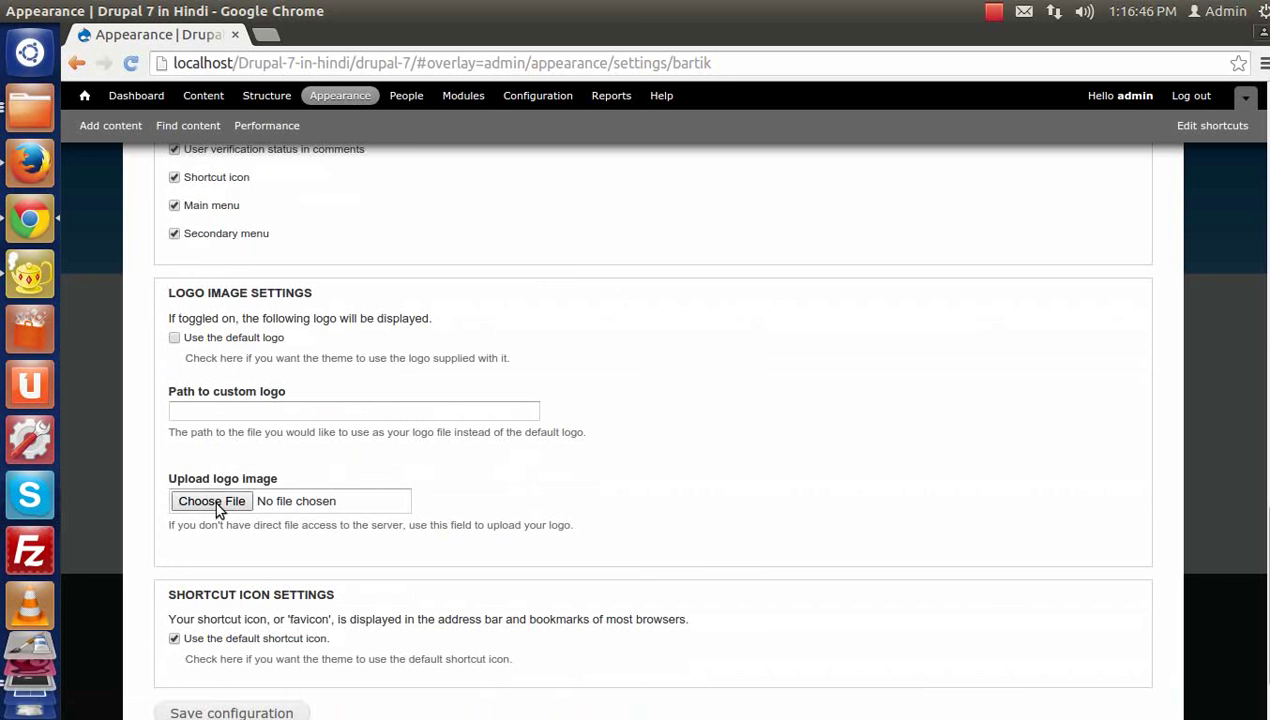
click(214, 500)
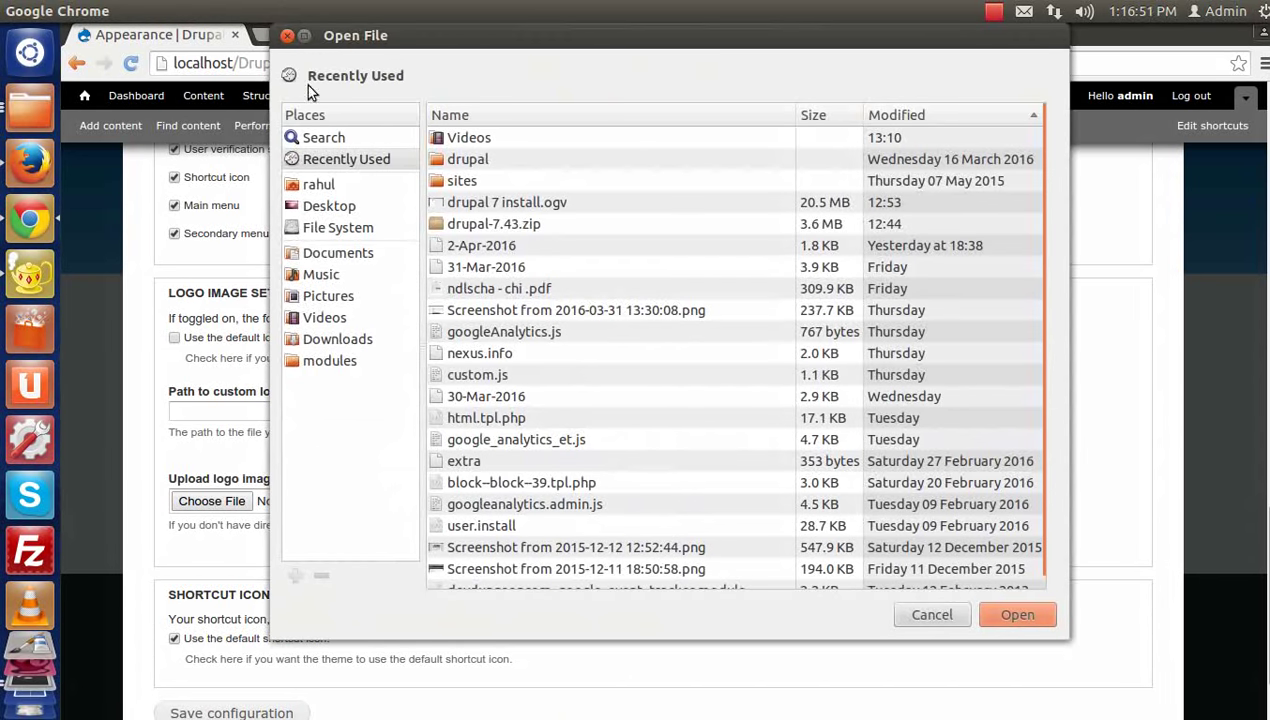
click(288, 36)
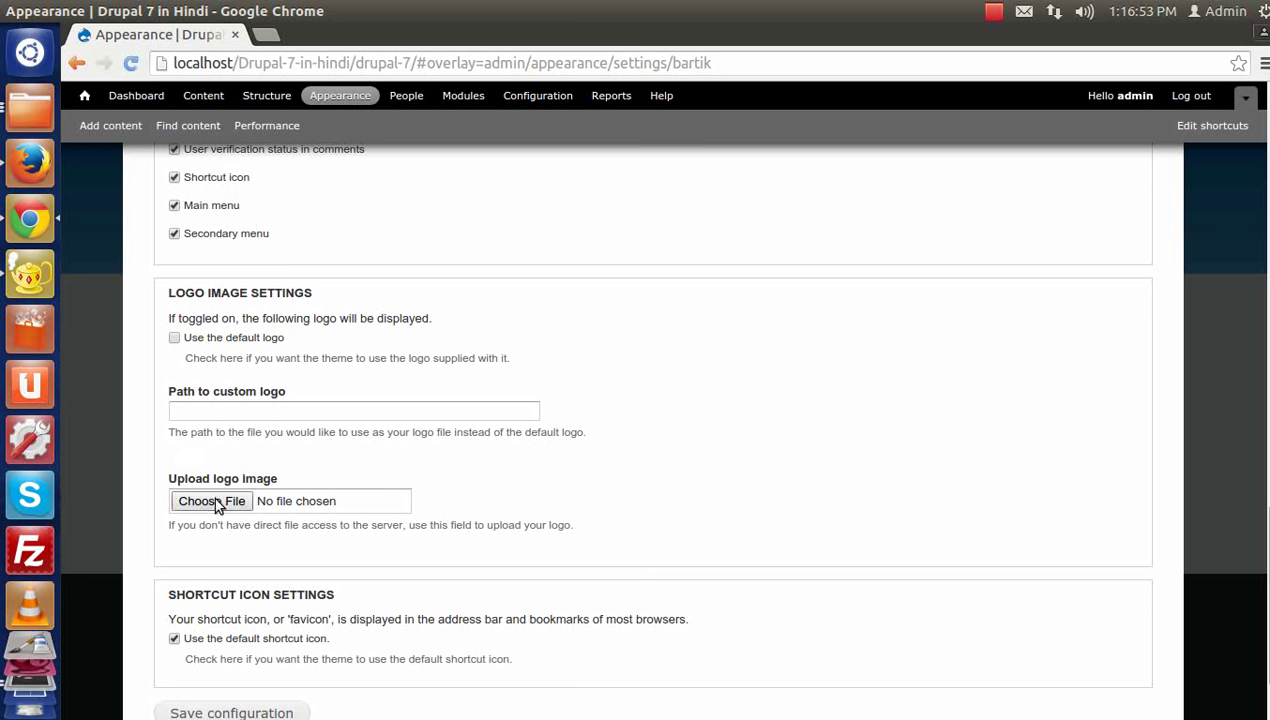
click(238, 337)
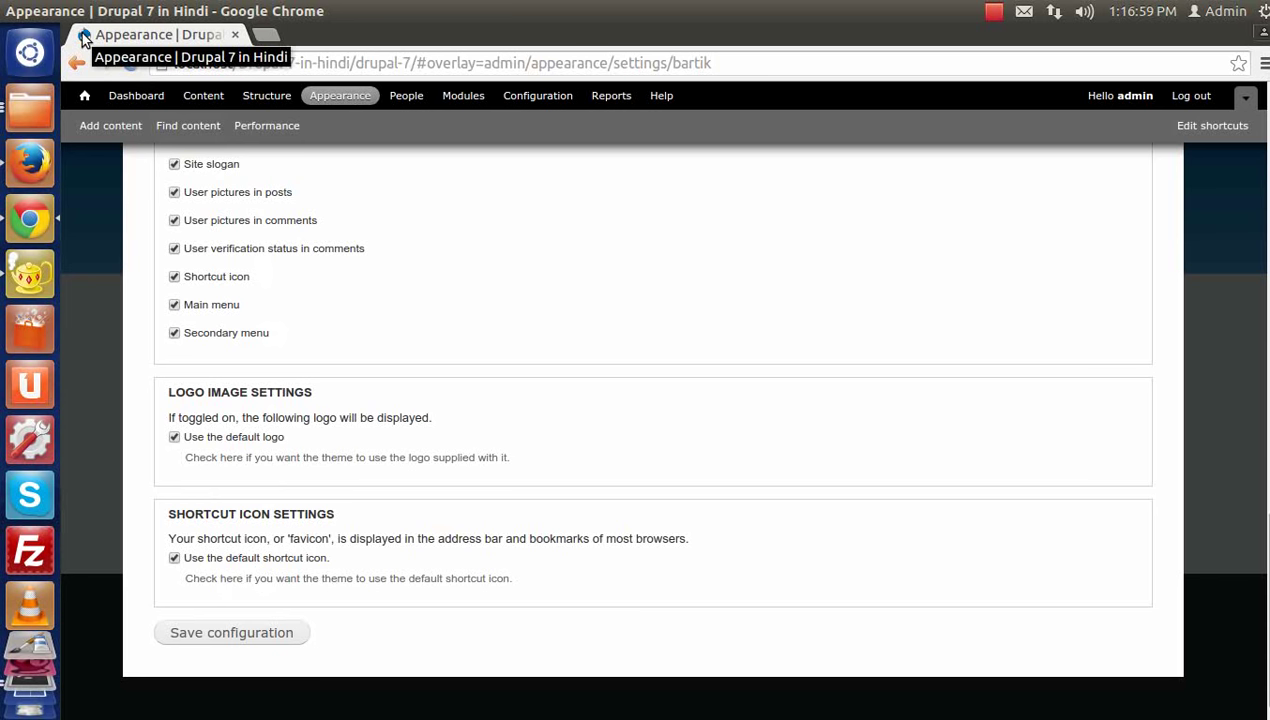
Return to the theme list without saving, look over the enabled and disabled themes, and close the Appearance page.
scroll(240, 525, up, 5)
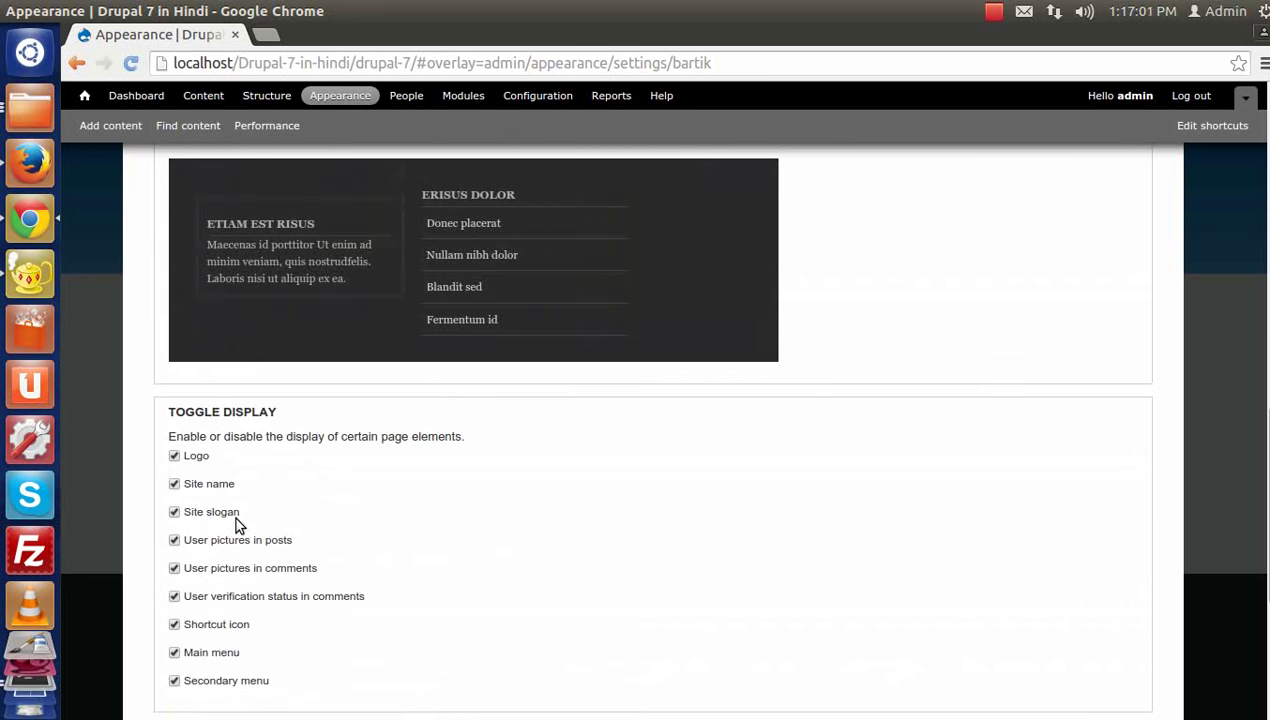
scroll(240, 525, up, 10)
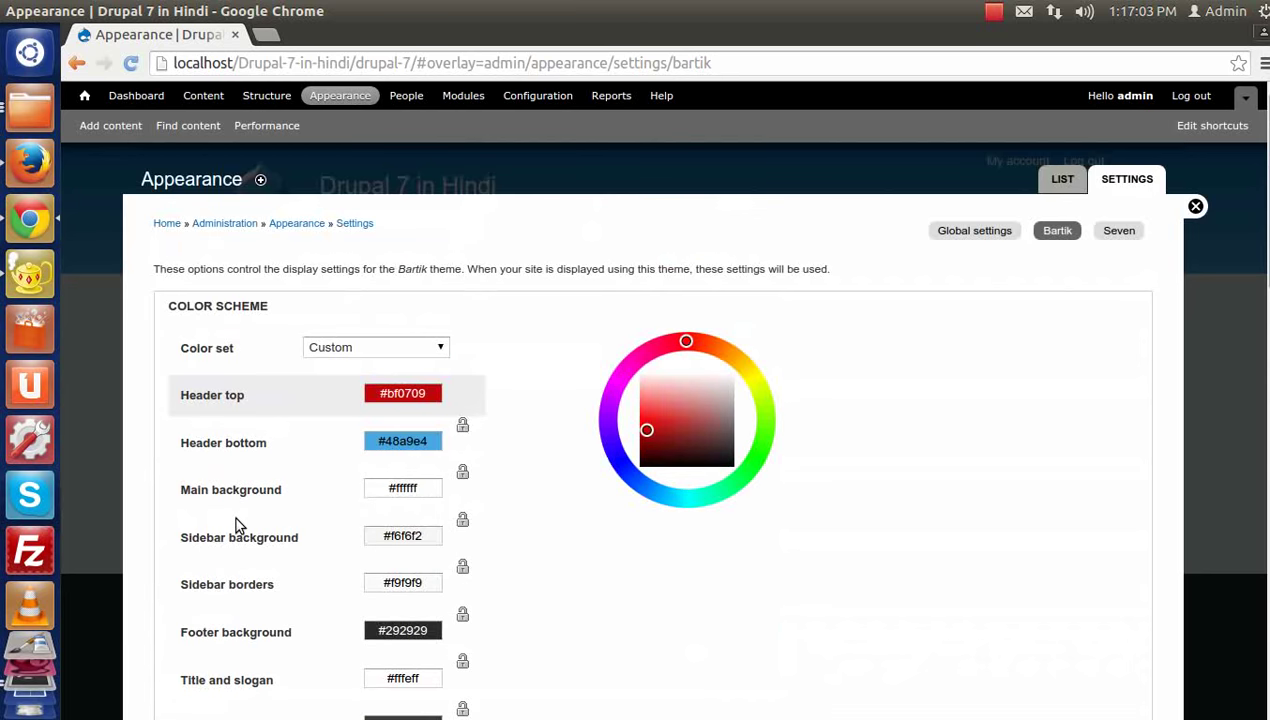
click(1048, 182)
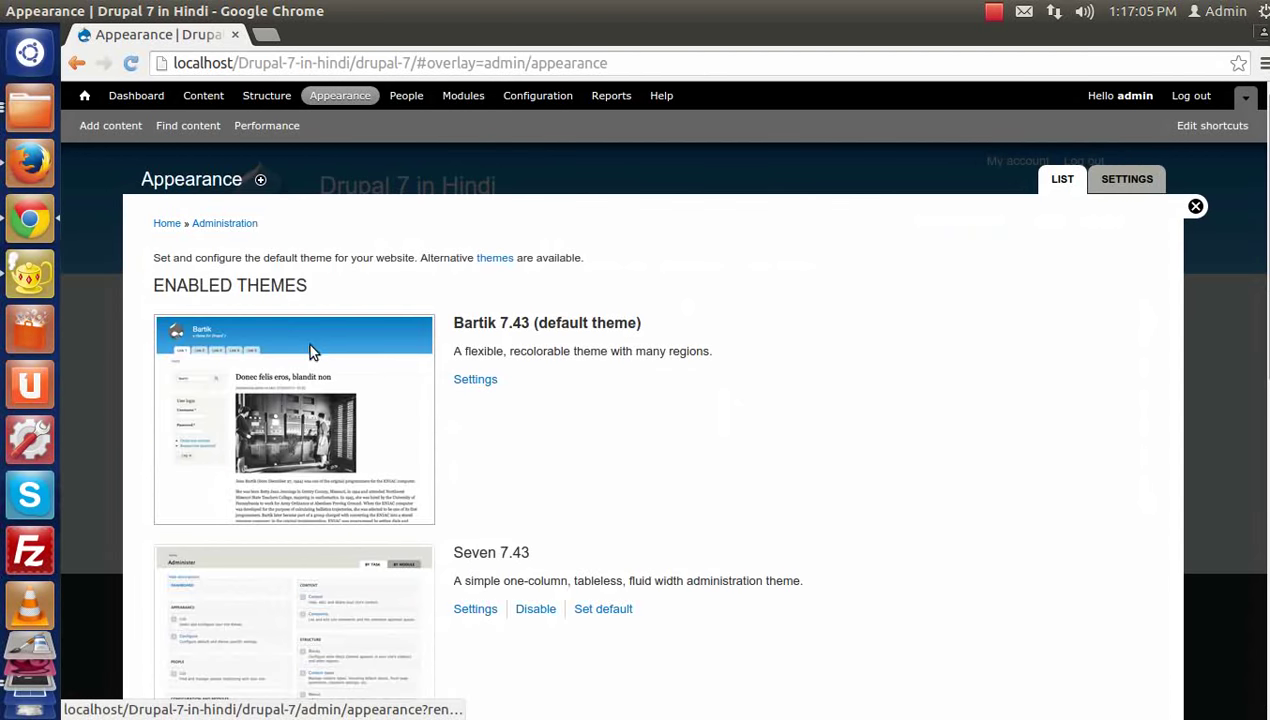
scroll(315, 355, down, 3)
scroll(332, 385, down, 5)
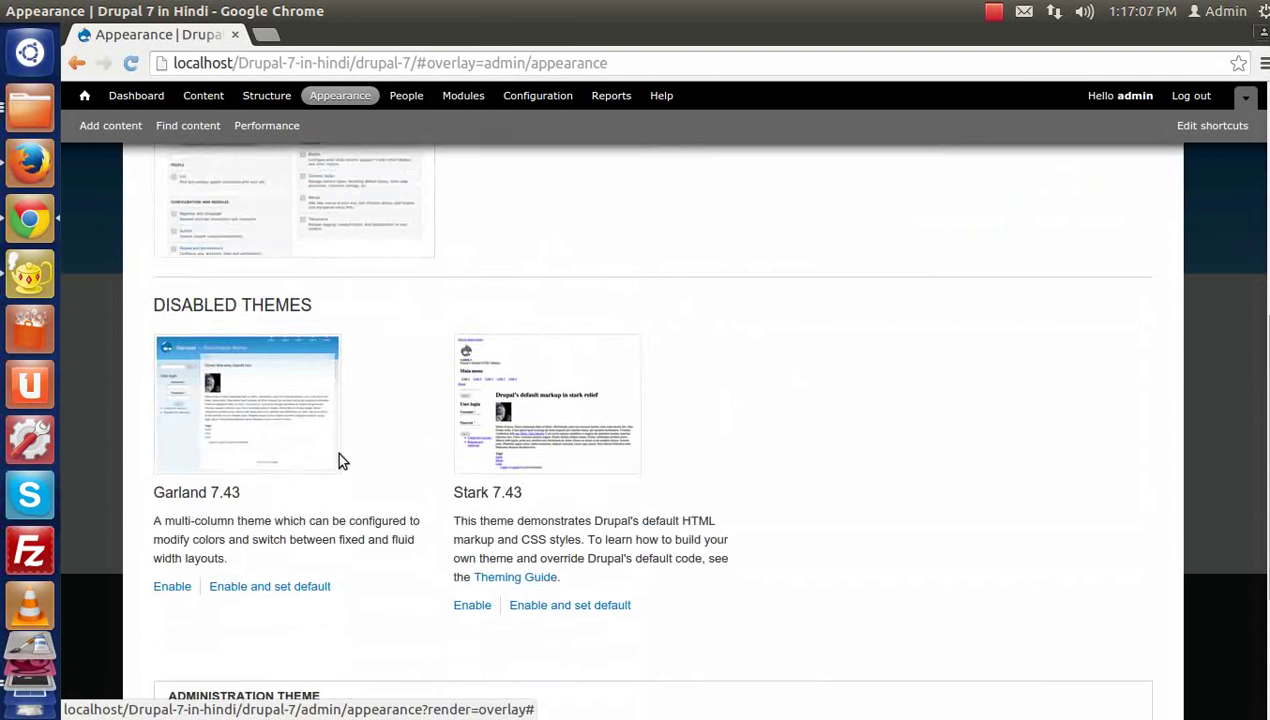
scroll(292, 515, up, 5)
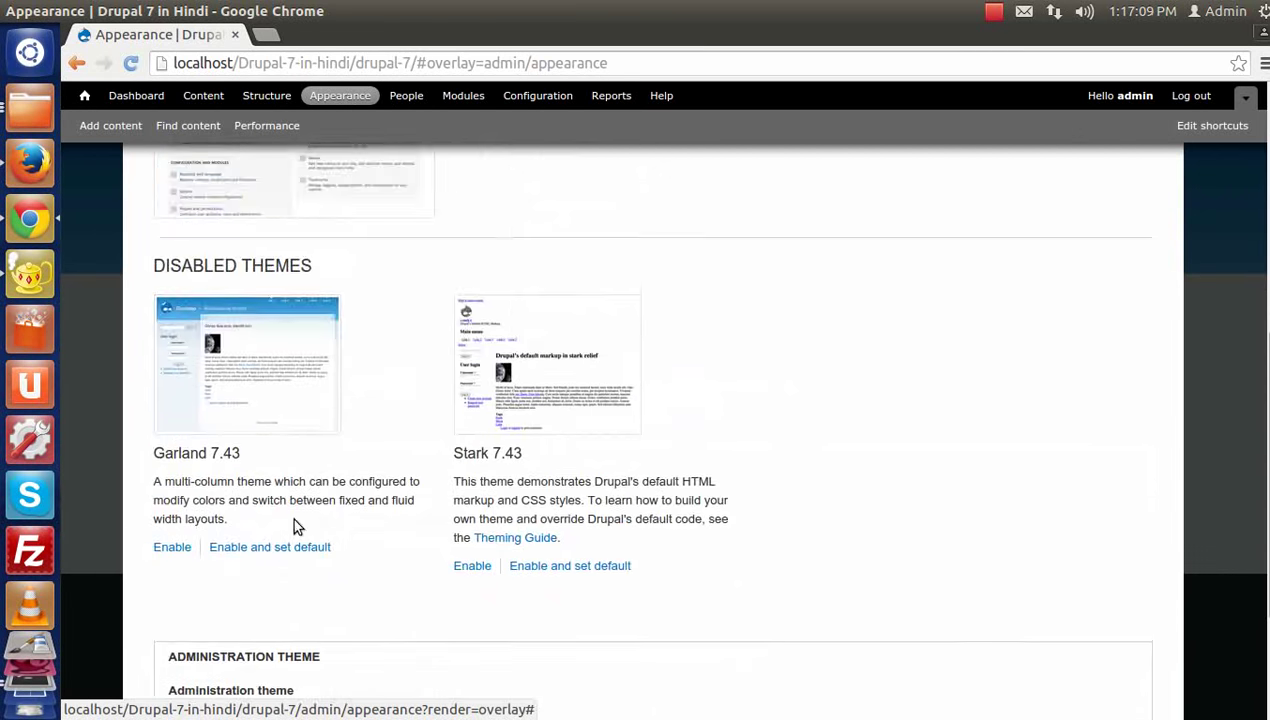
scroll(302, 521, up, 3)
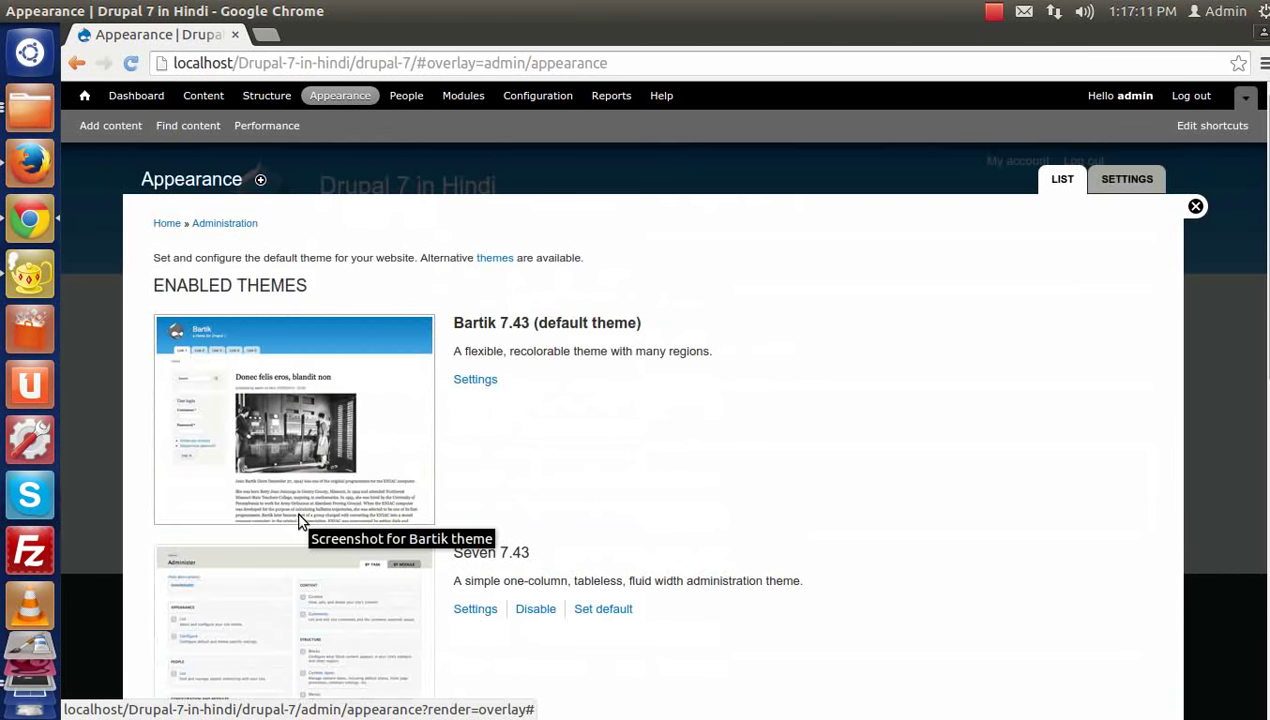
scroll(302, 521, down, 8)
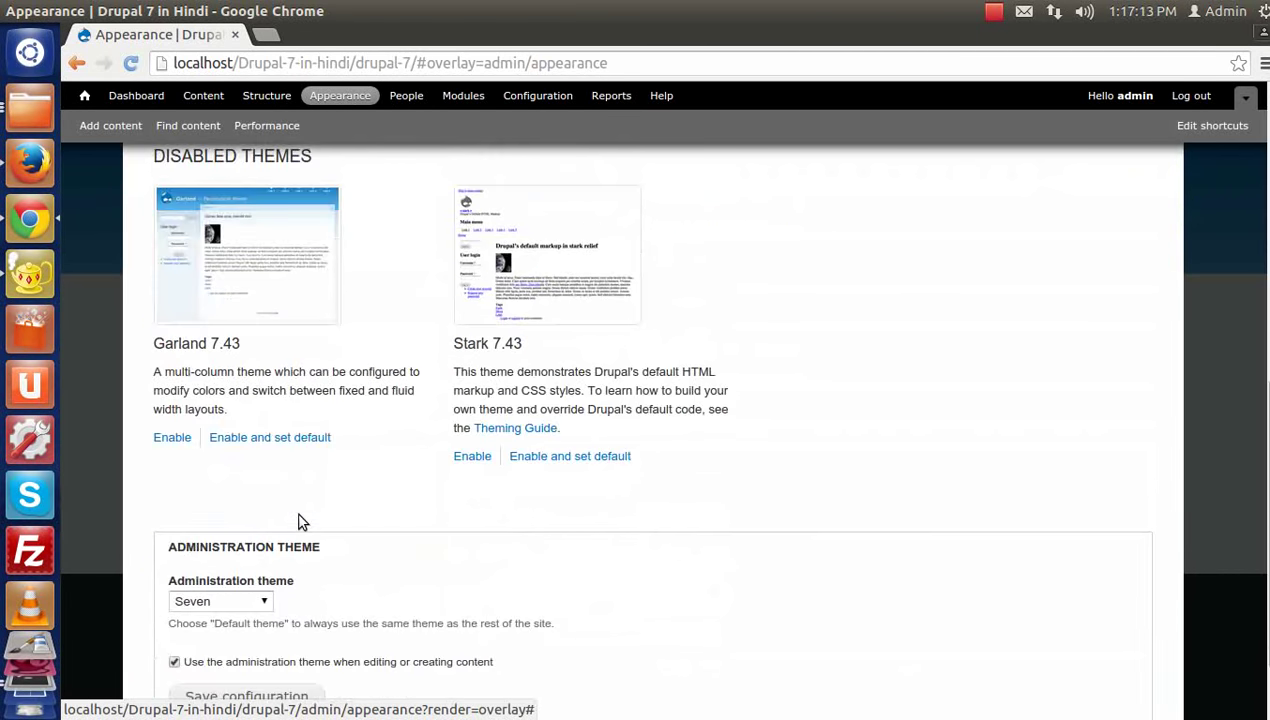
scroll(302, 521, up, 8)
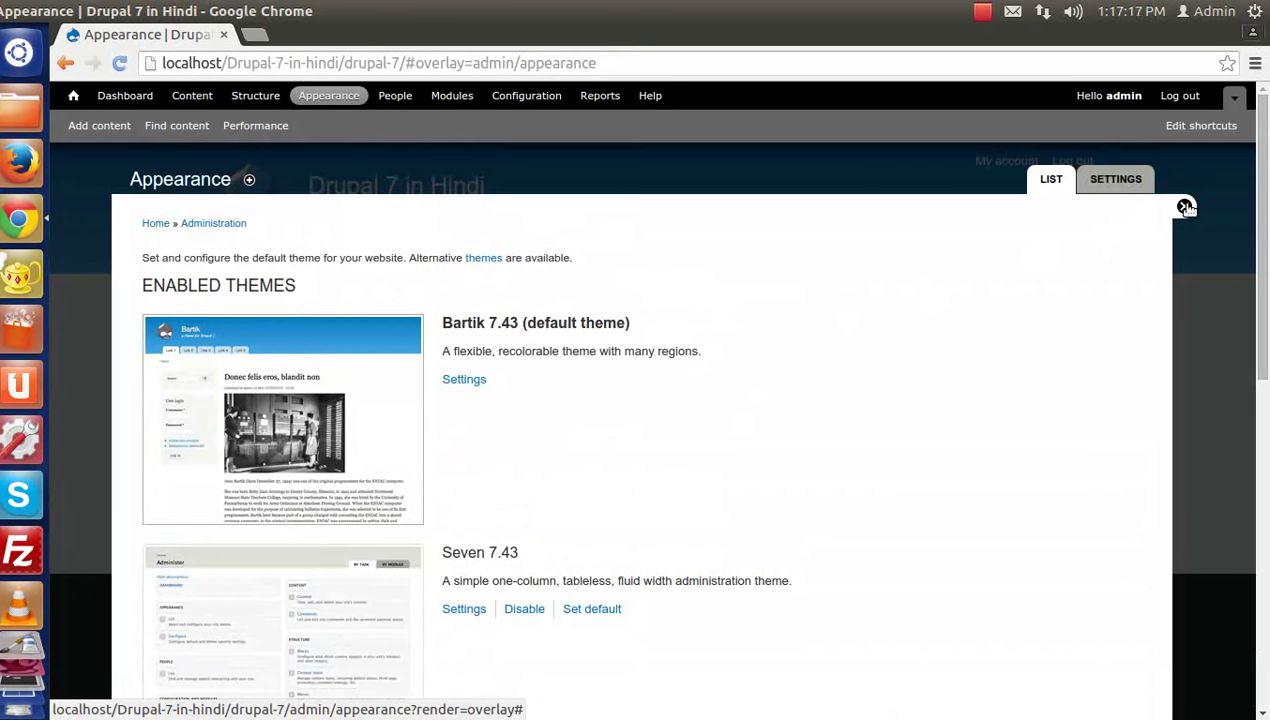
click(1183, 207)
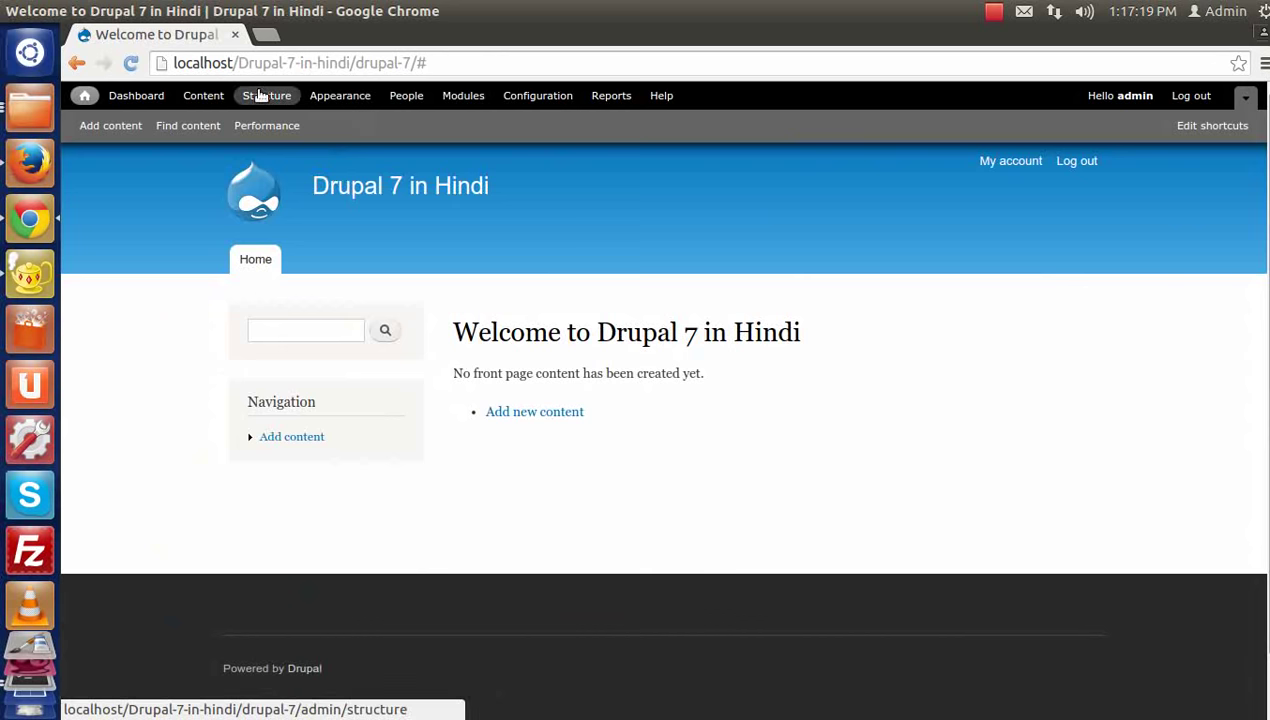
Open the Blocks page under Structure and display the block region demonstration for Bartik.
click(263, 95)
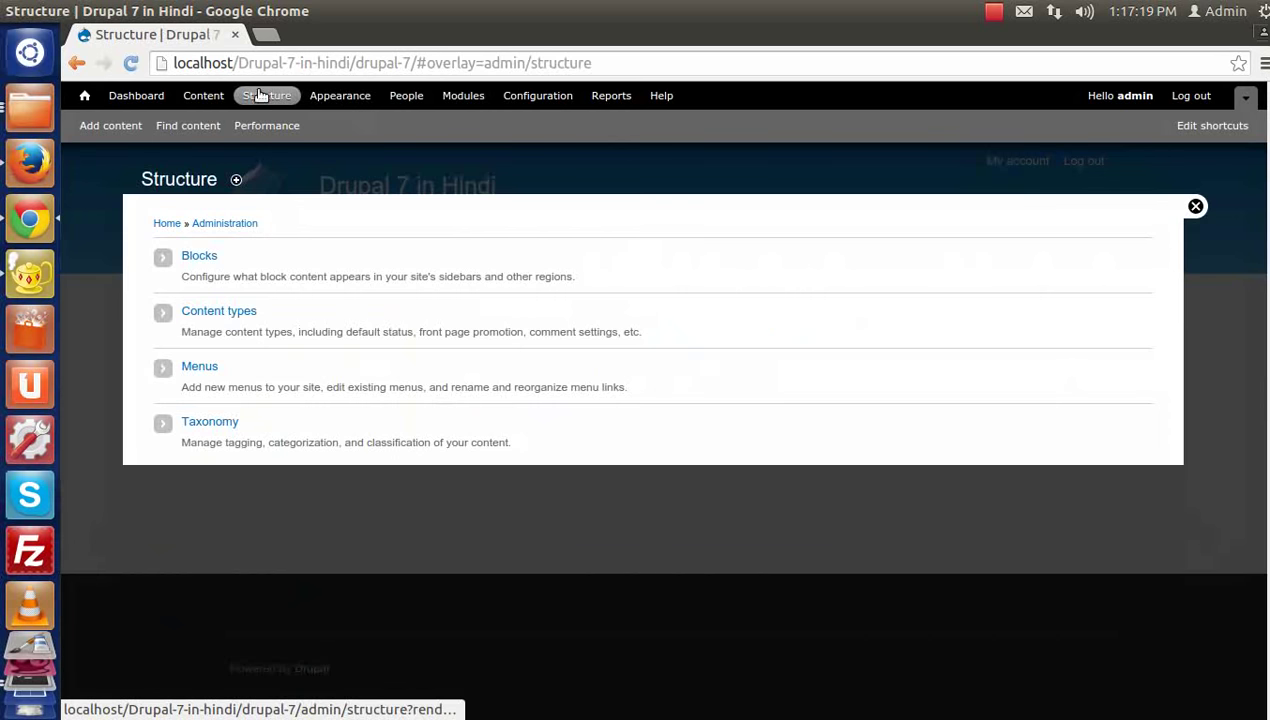
click(205, 260)
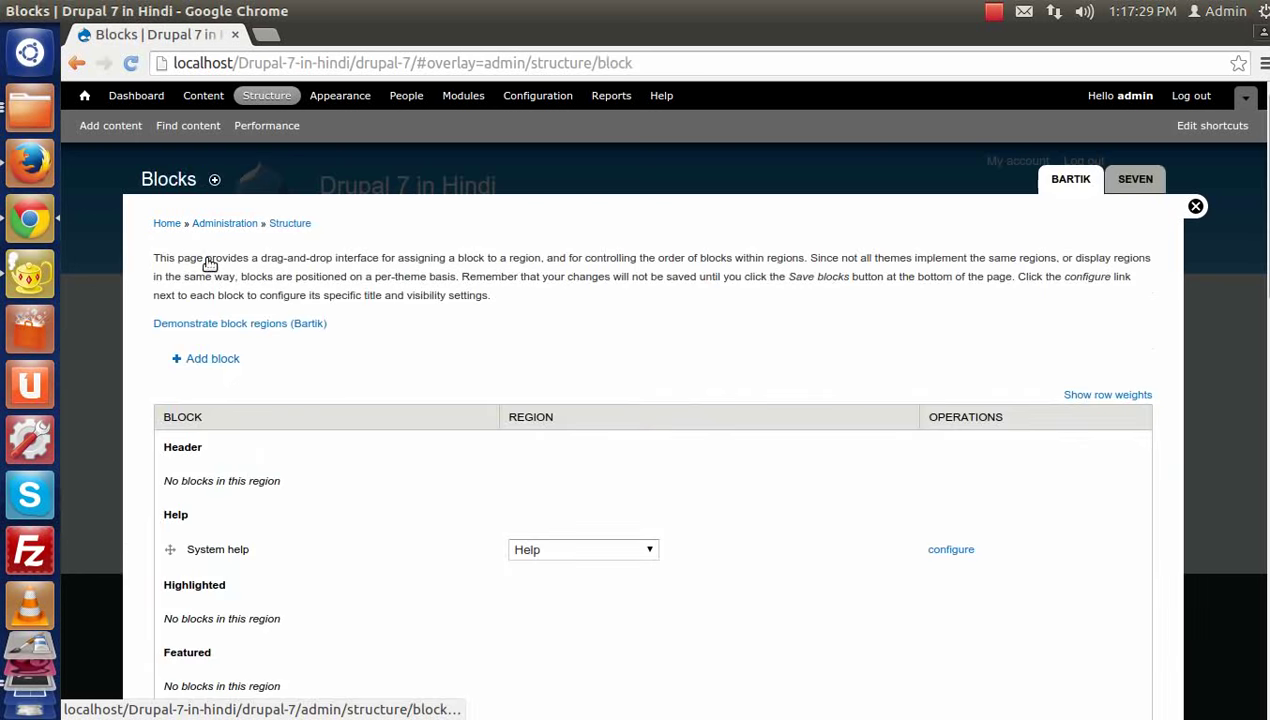
click(222, 325)
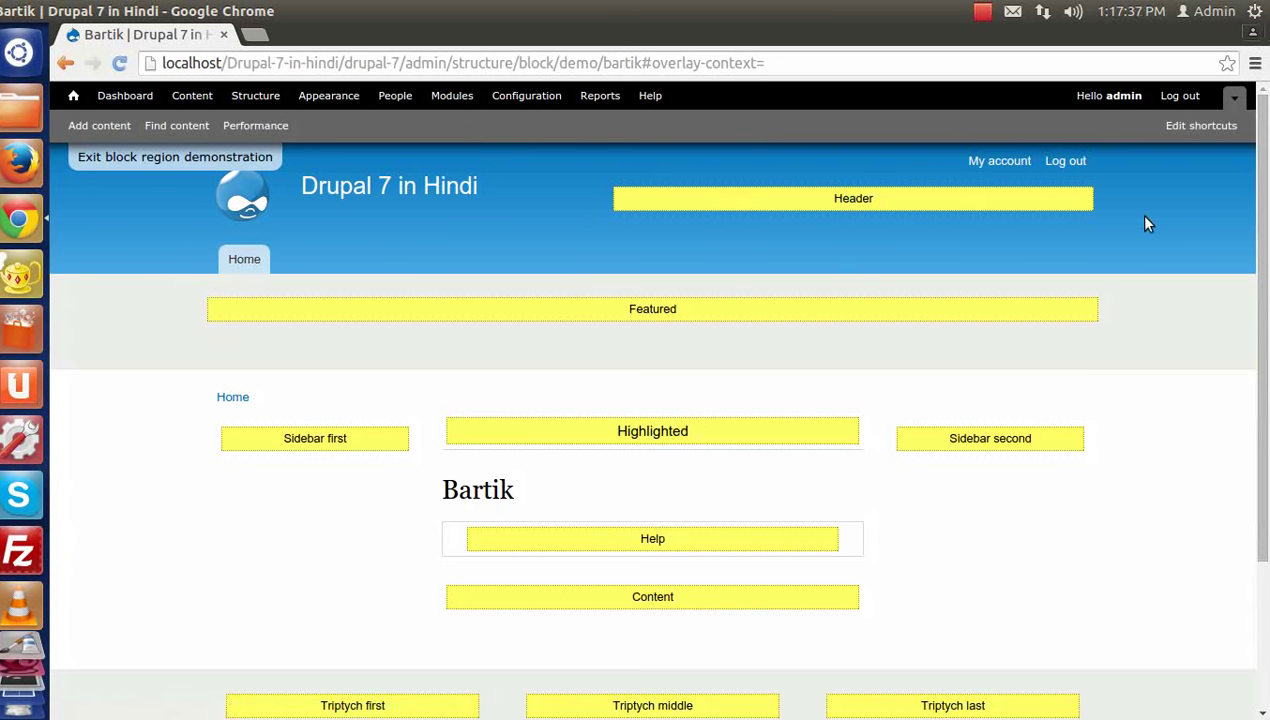
Go back to the Blocks page from the demonstration and reopen Bartik's block region demonstration.
click(255, 95)
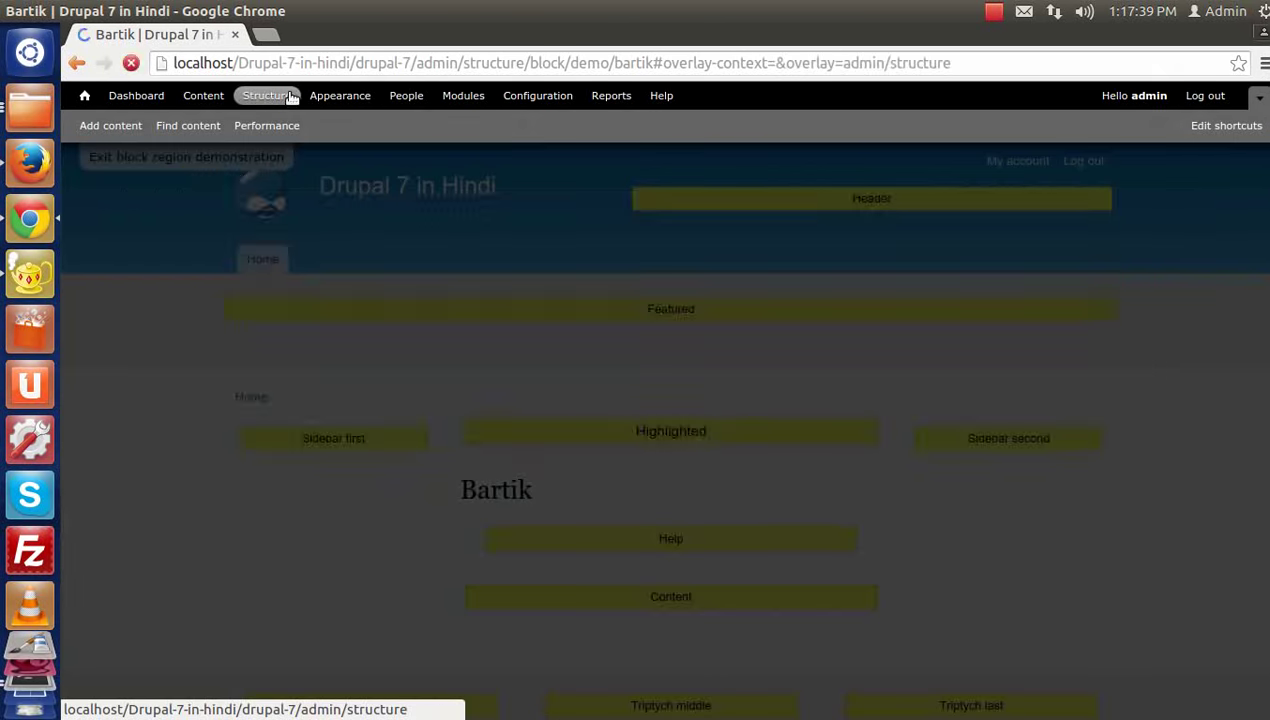
click(195, 262)
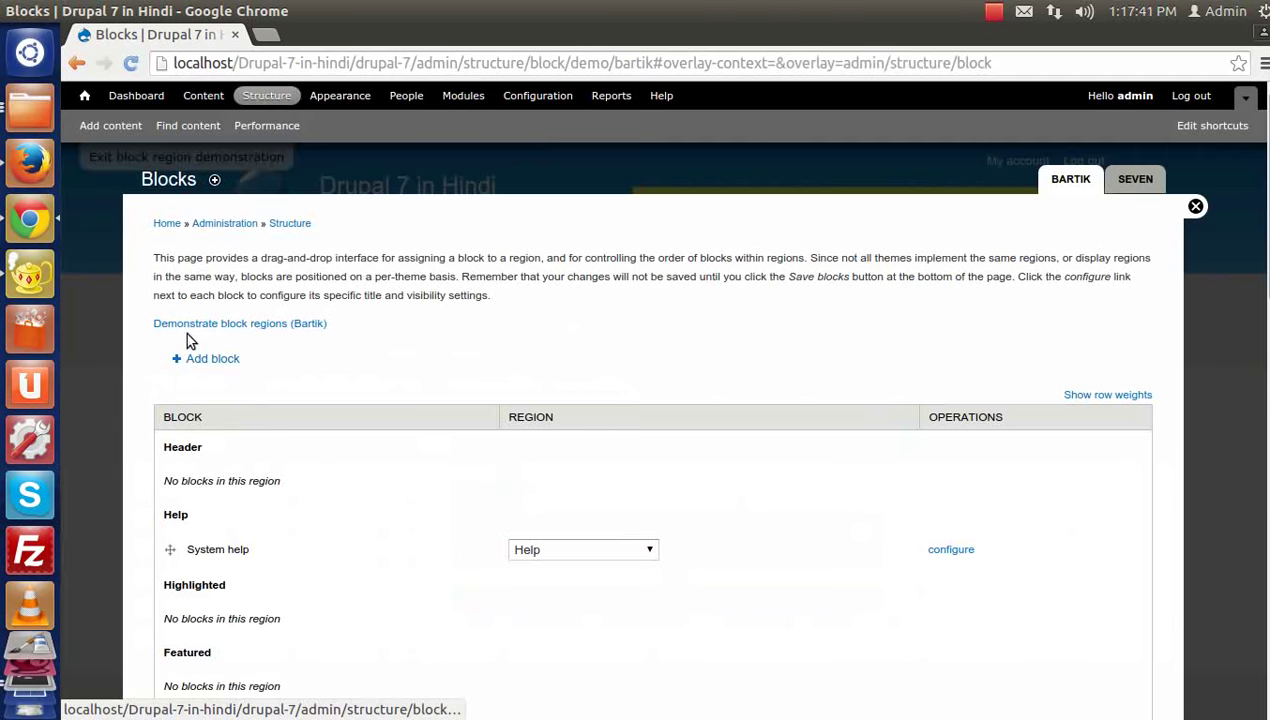
click(272, 330)
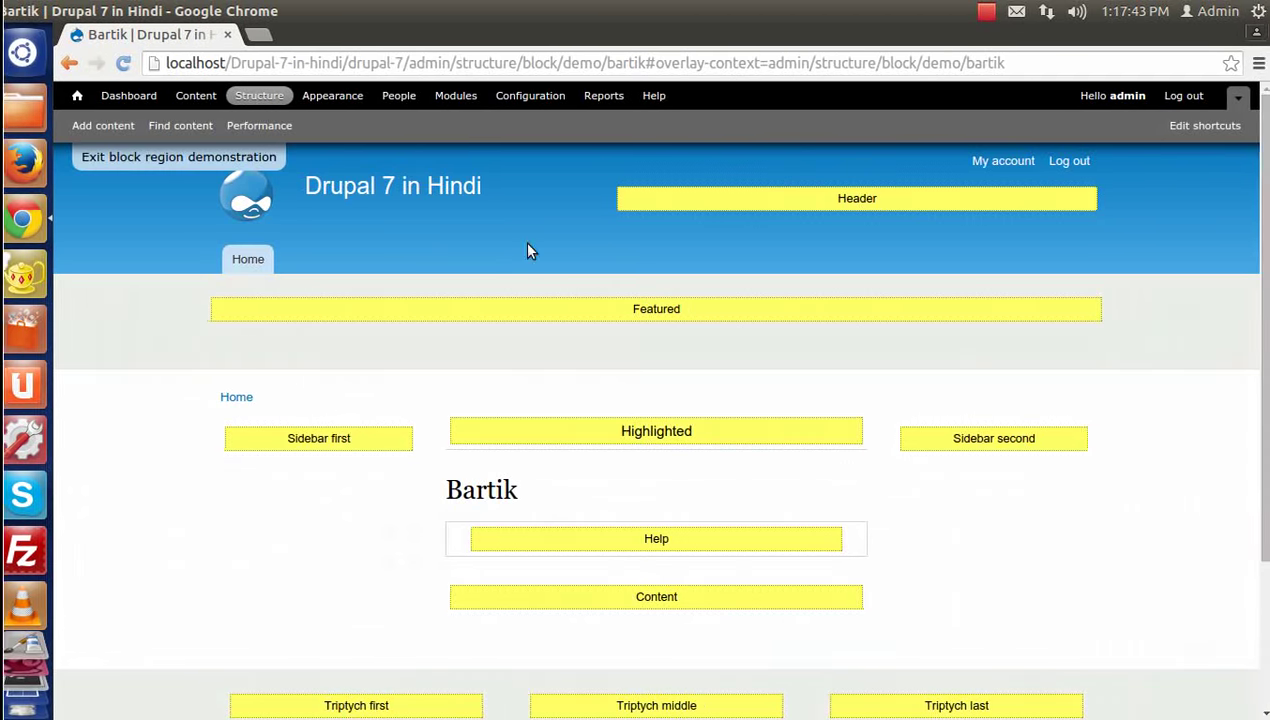
Examine the layout of Bartik's block regions, from the Header down to the Footer.
scroll(1155, 318, down, 4)
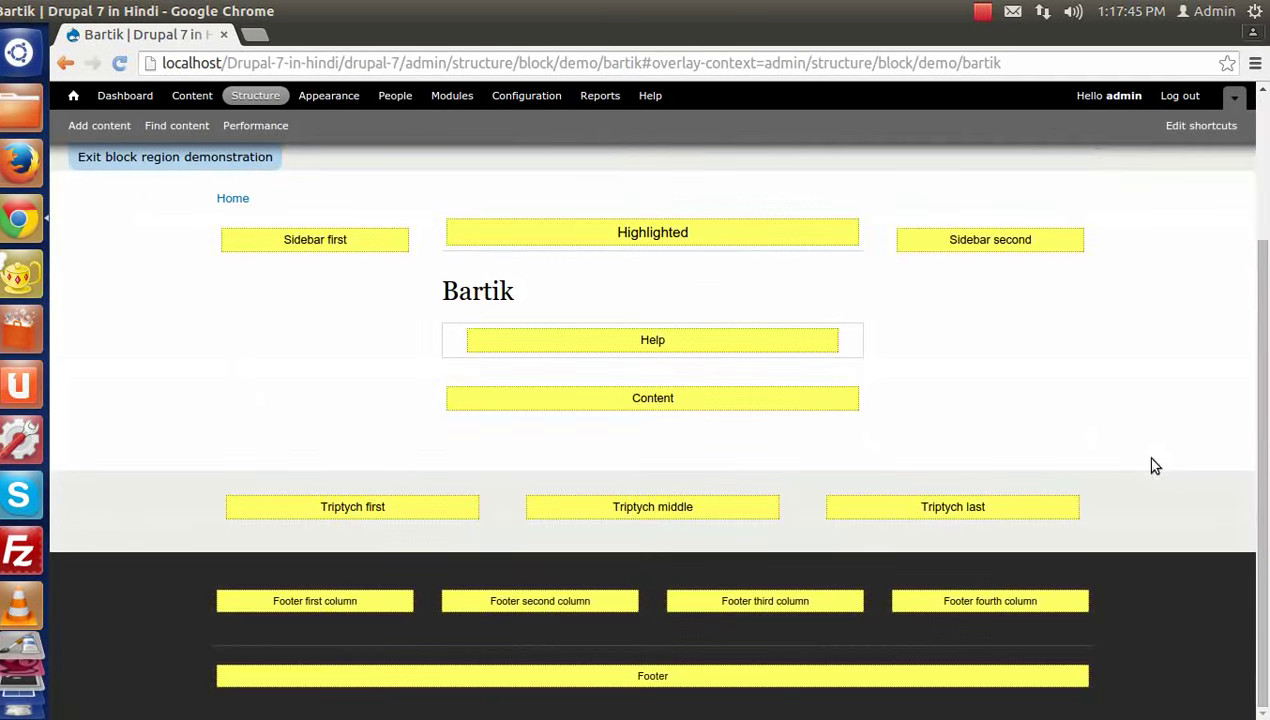
scroll(1138, 520, up, 3)
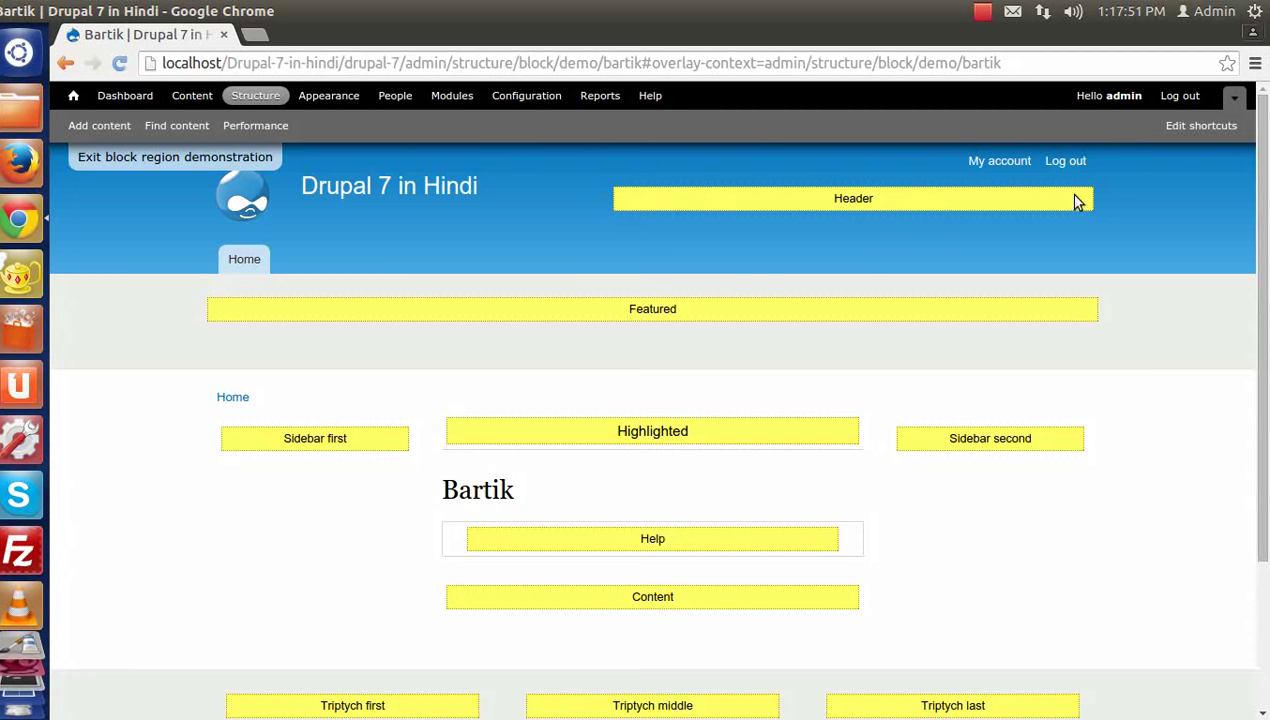
scroll(420, 465, down, 3)
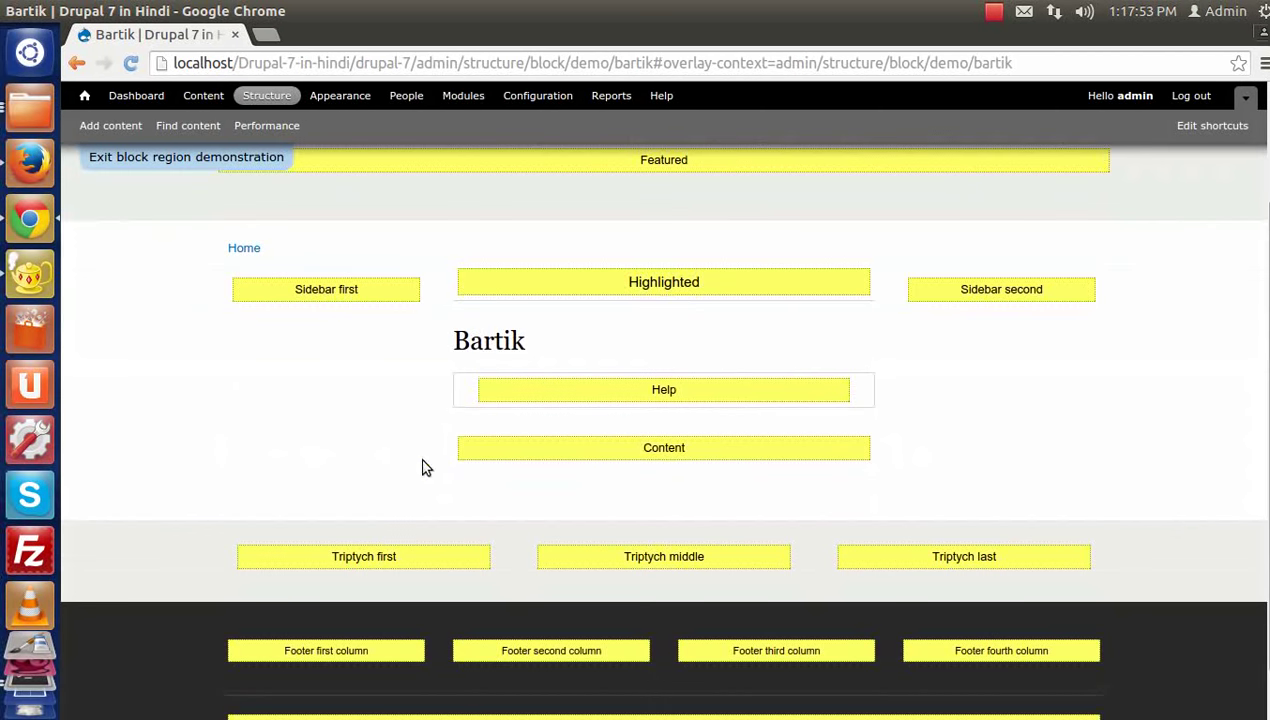
scroll(250, 340, up, 4)
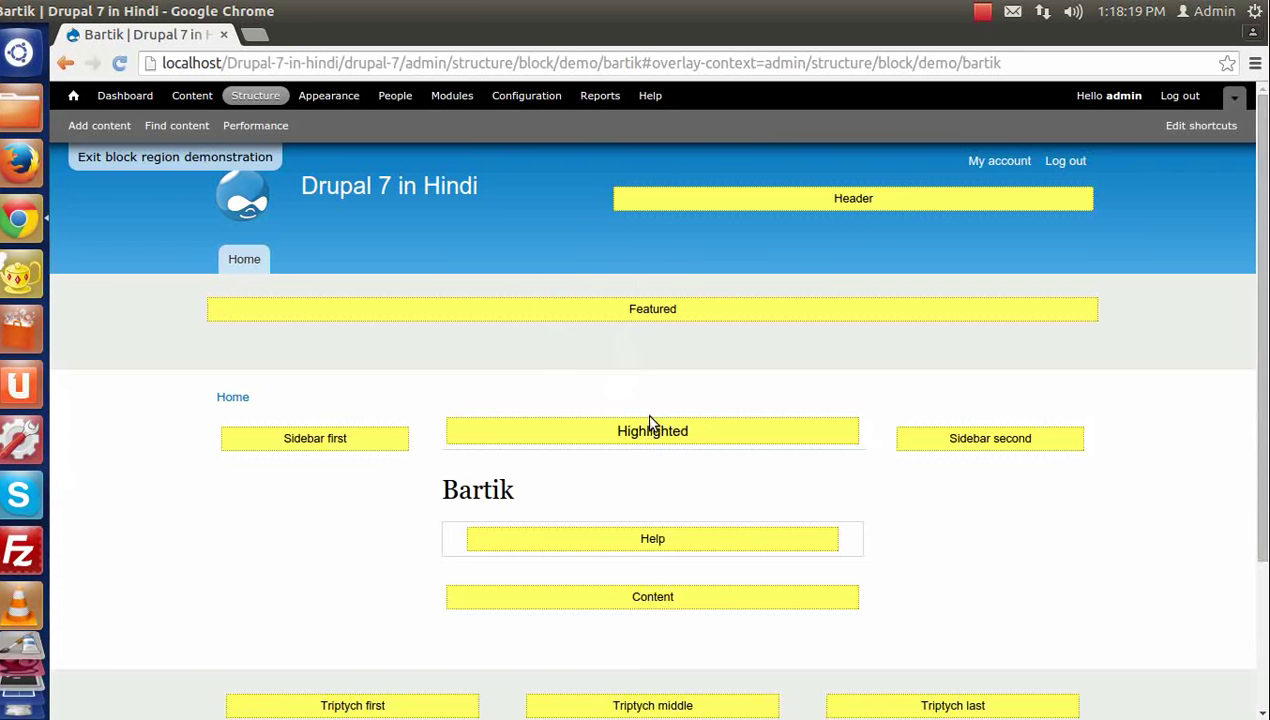
scroll(648, 415, down, 3)
scroll(646, 410, down, 1)
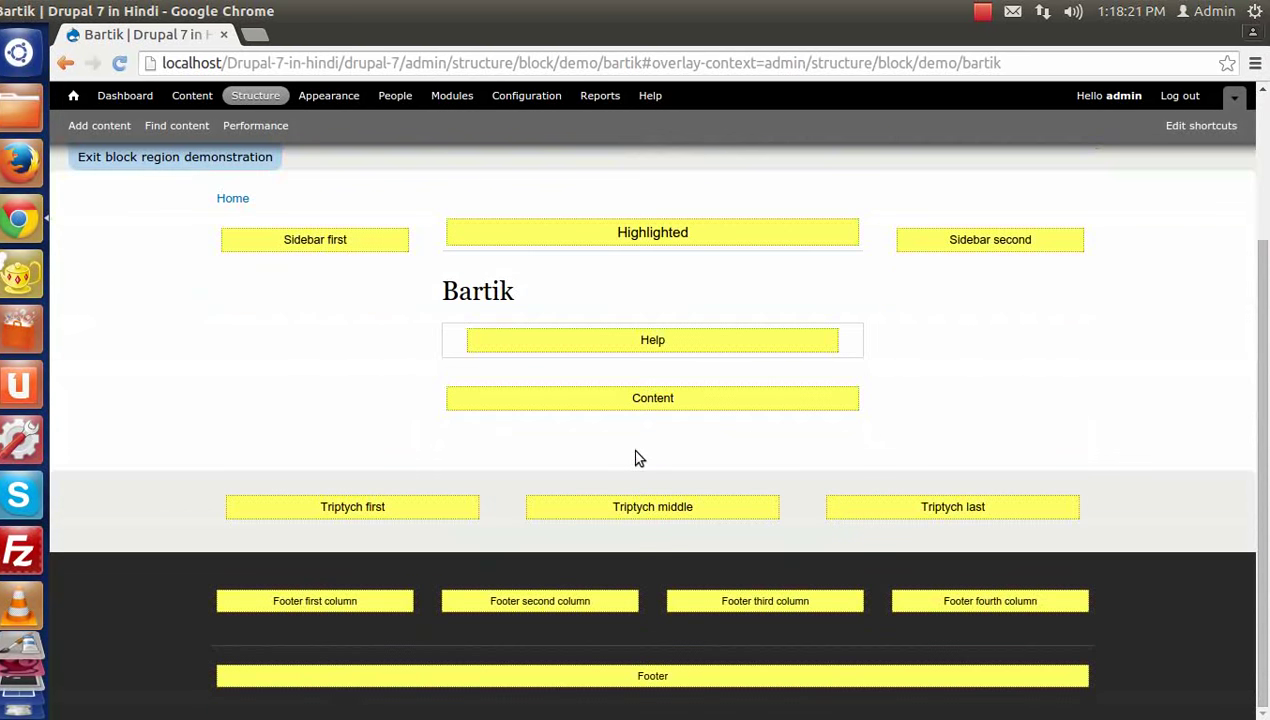
Open the Blocks page under Structure and look through Bartik's regions and the blocks assigned to them.
scroll(669, 499, up, 4)
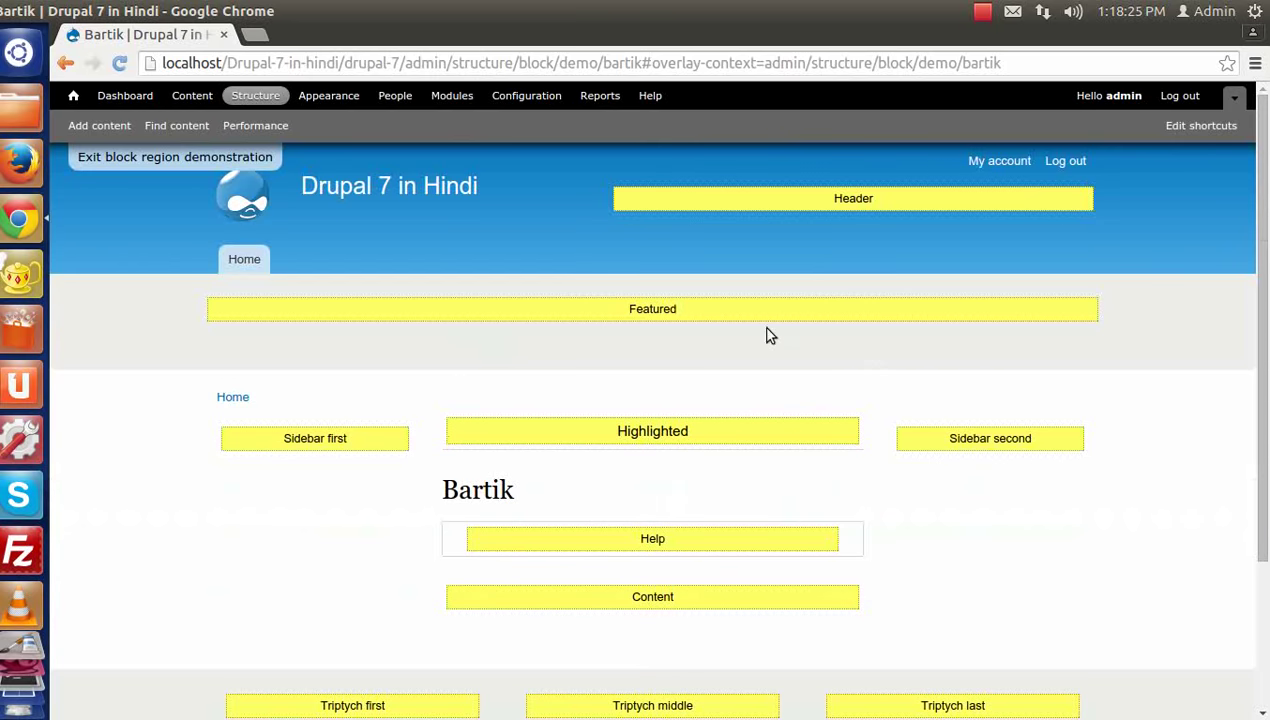
click(268, 96)
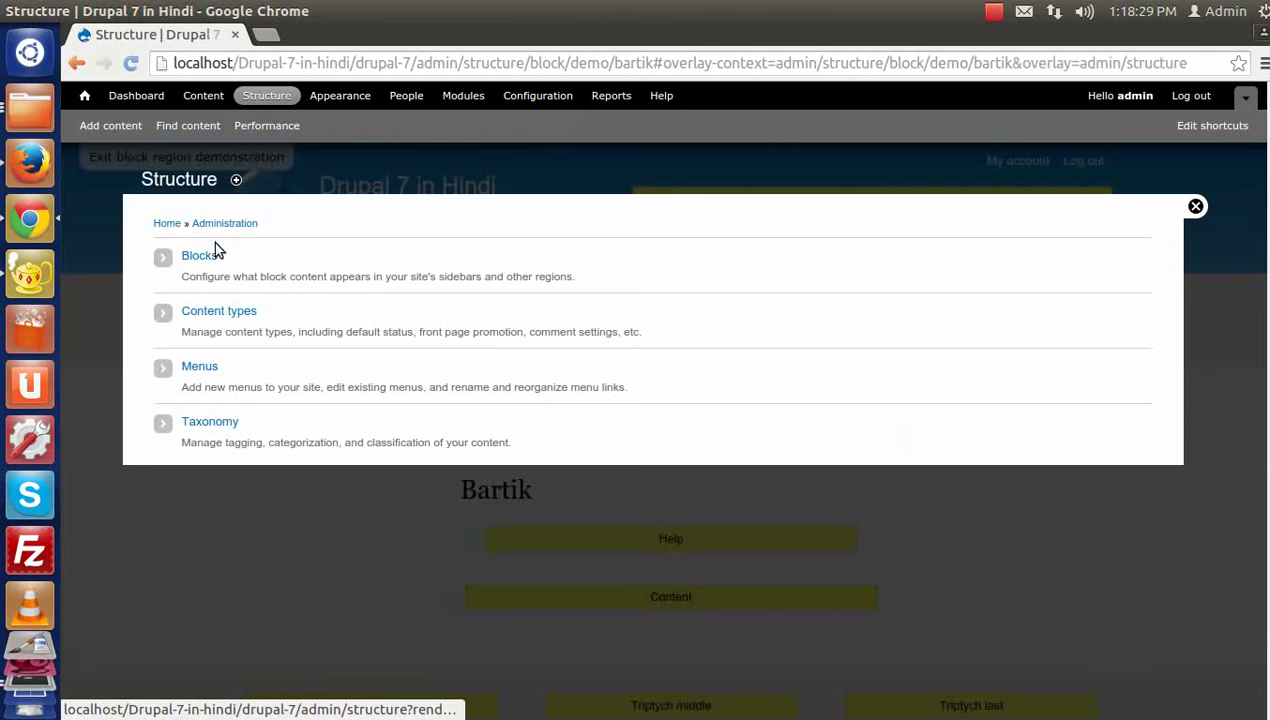
click(214, 242)
scroll(245, 413, down, 5)
scroll(240, 405, up, 3)
scroll(216, 380, down, 6)
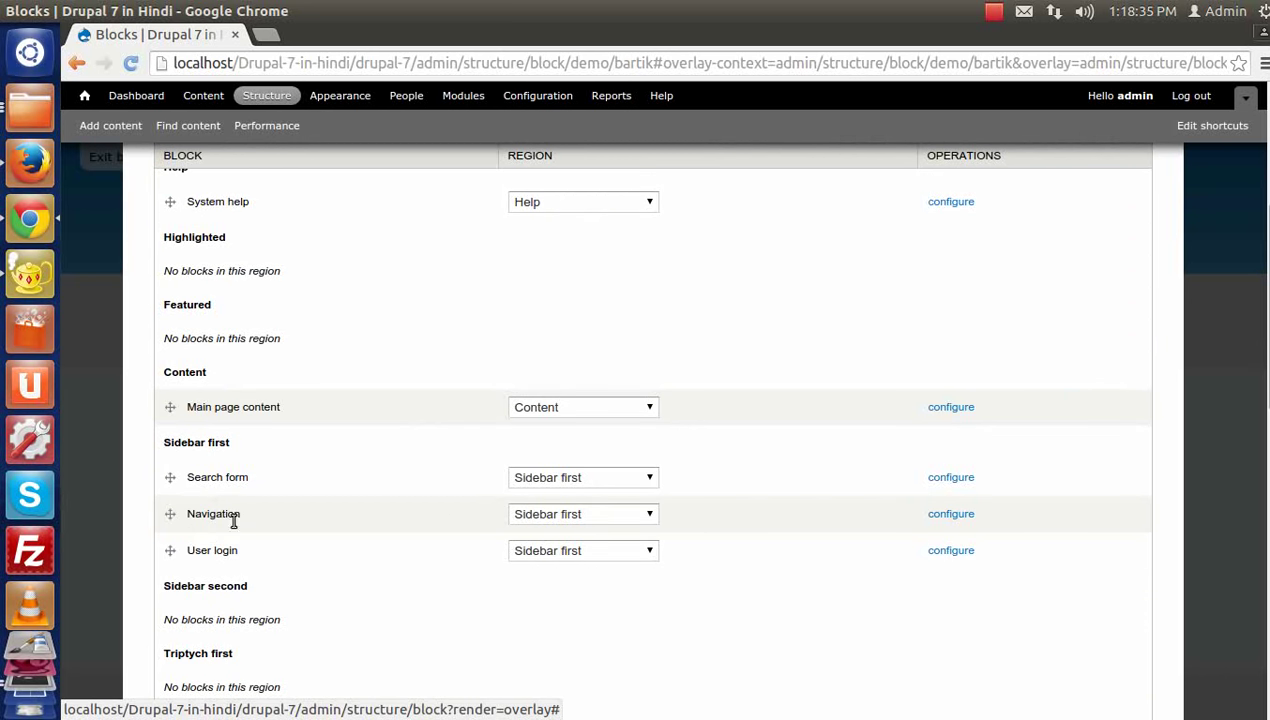
scroll(236, 520, up, 3)
scroll(330, 480, down, 8)
scroll(337, 495, down, 4)
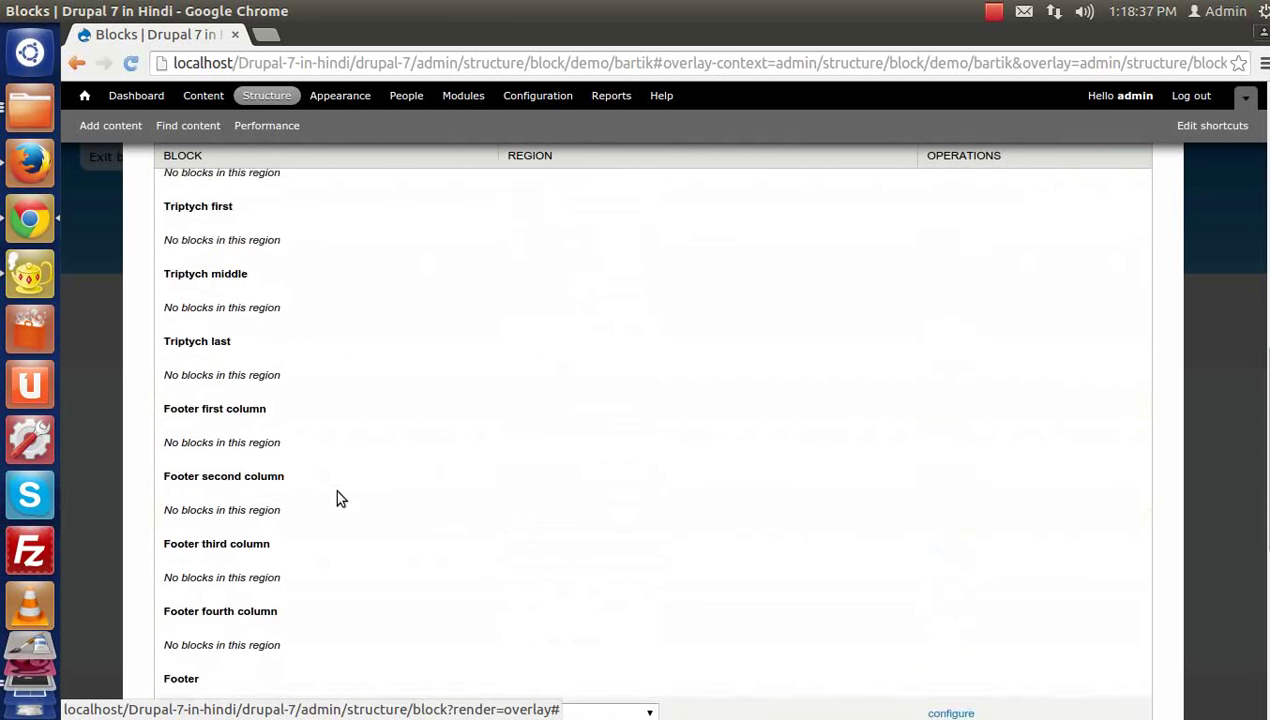
scroll(334, 490, up, 10)
Open the form for adding a custom block and view the Bartik region choices, leaving the region at None.
click(213, 359)
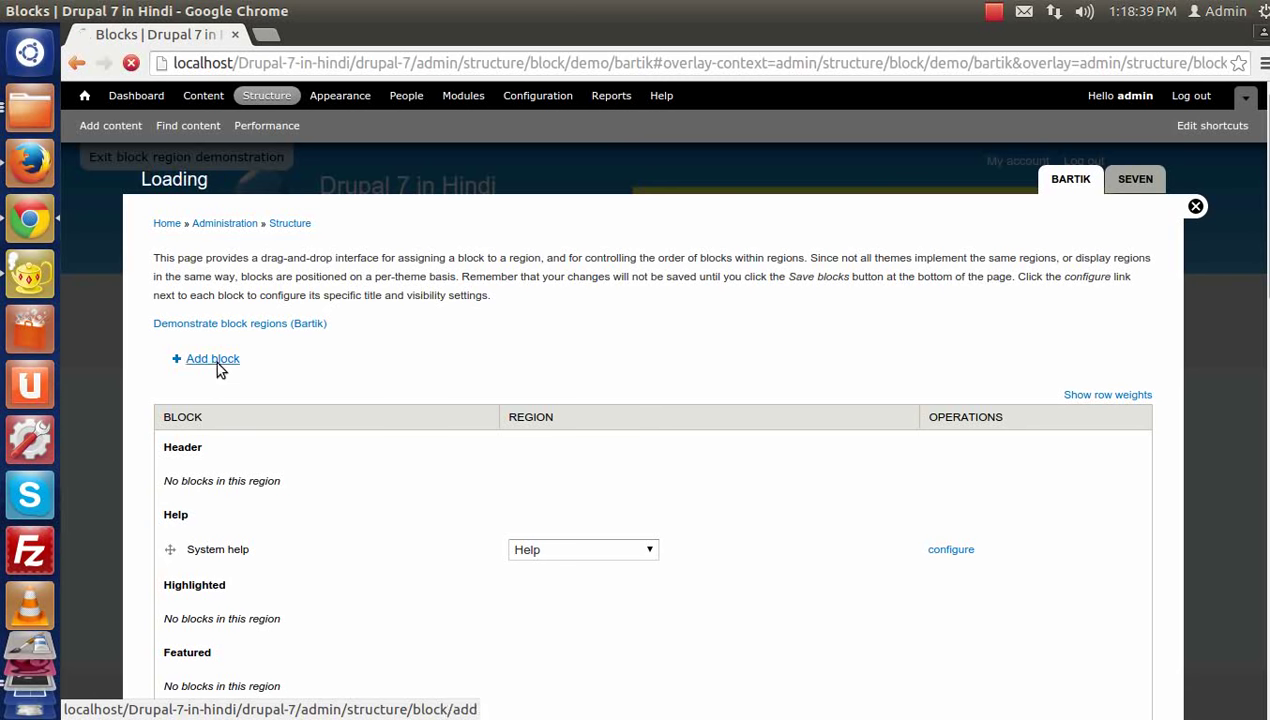
scroll(252, 325, down, 1)
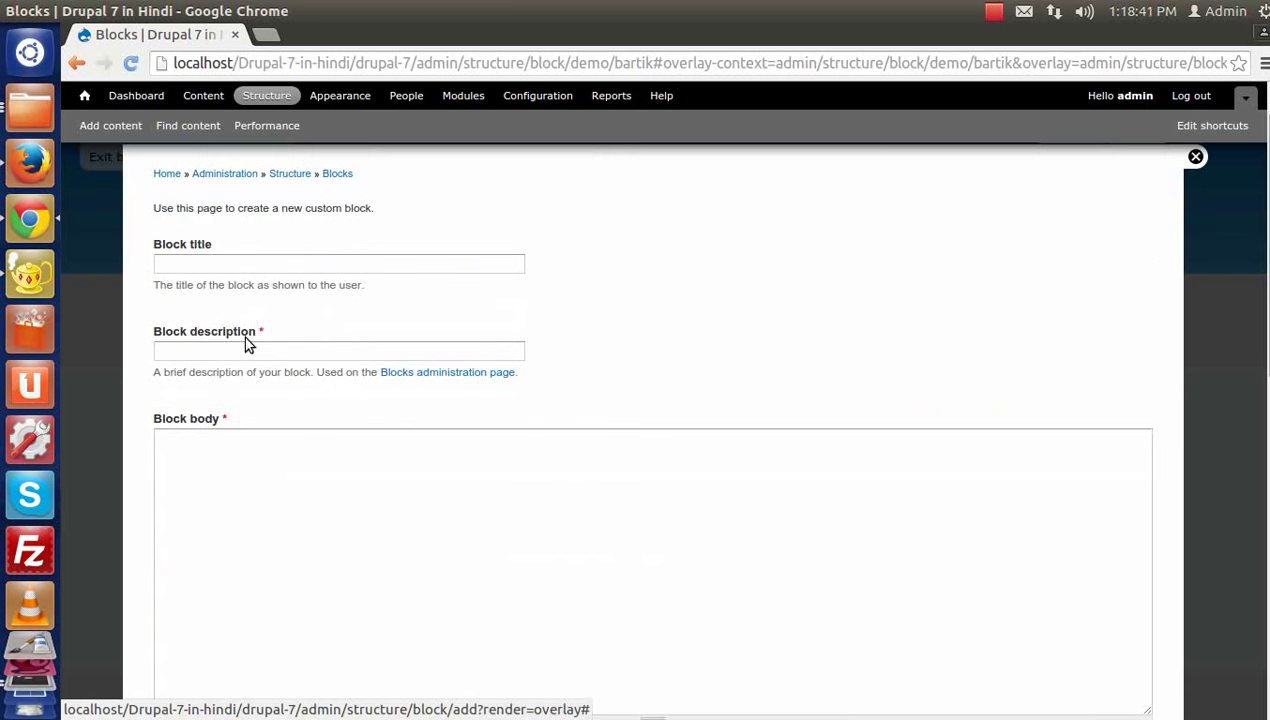
scroll(248, 345, down, 4)
click(247, 420)
scroll(247, 430, down, 5)
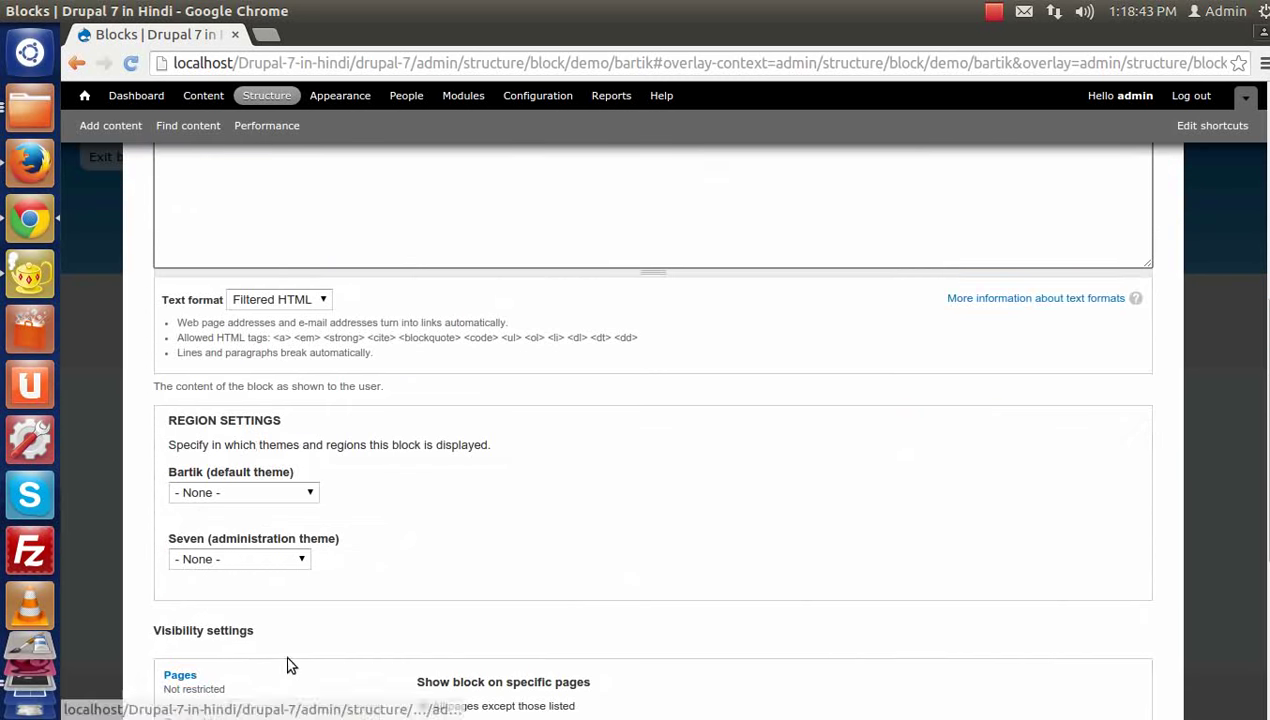
scroll(374, 652, down, 2)
click(252, 394)
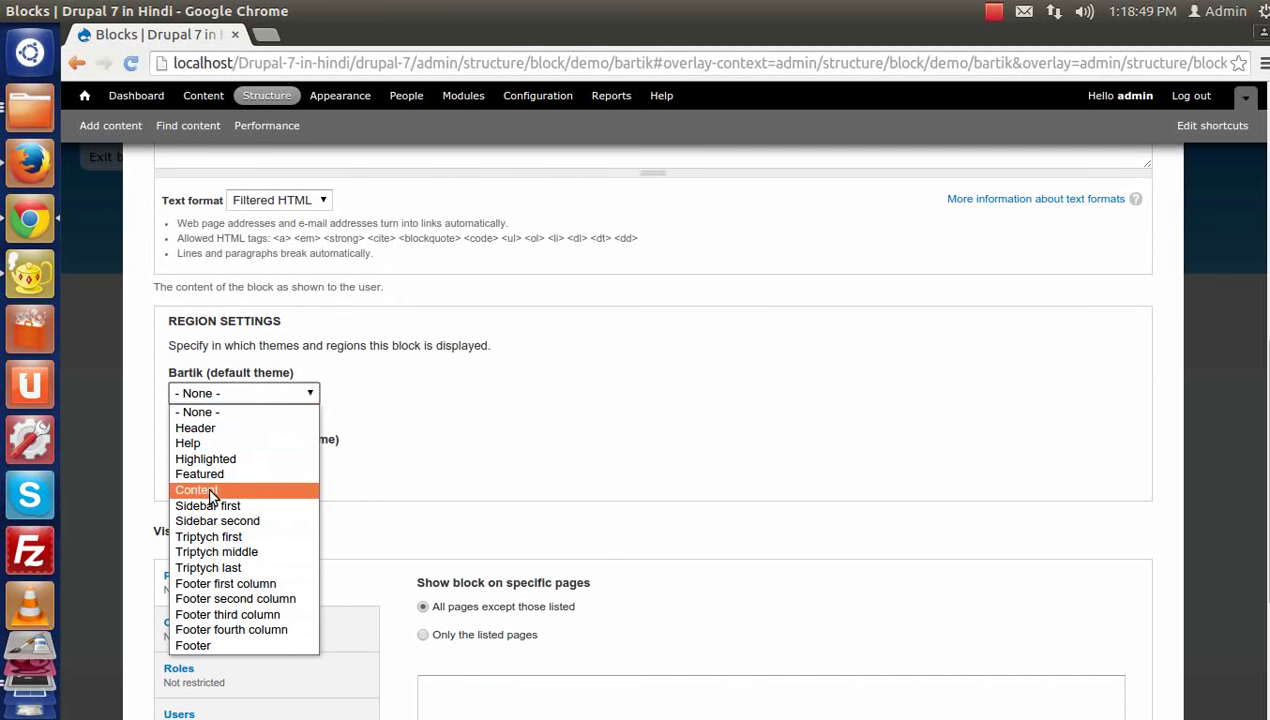
click(430, 438)
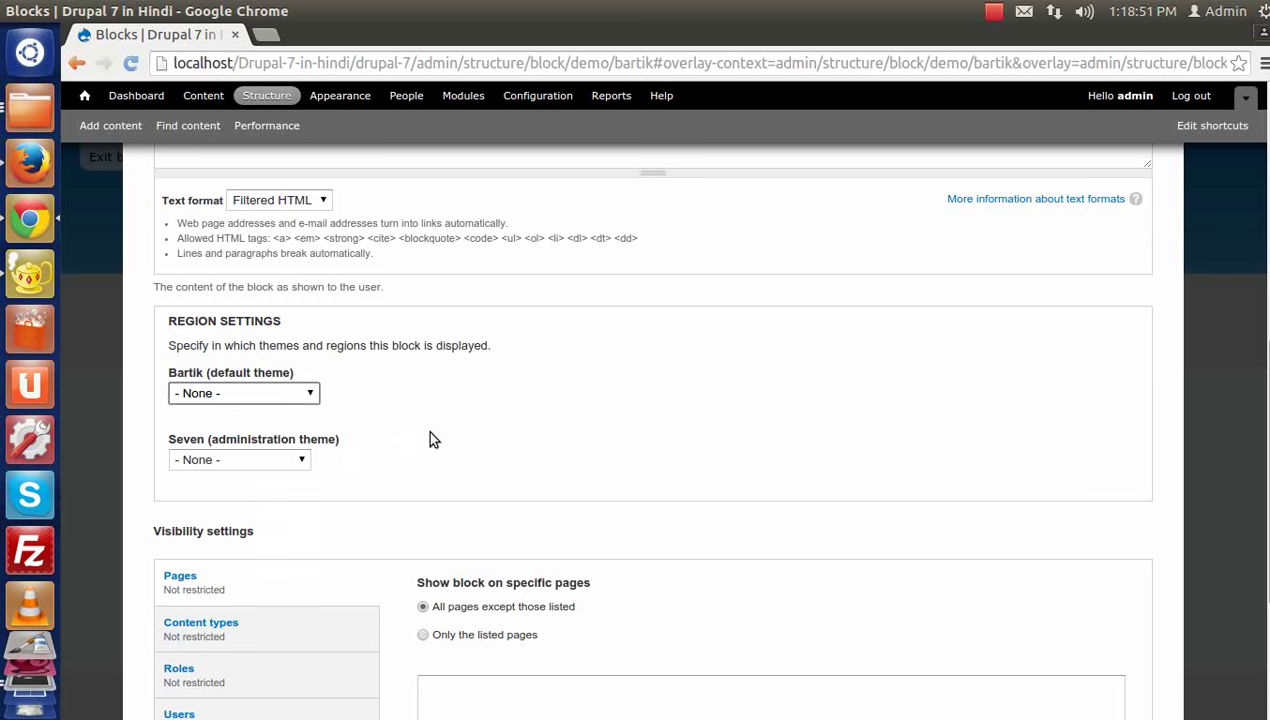
Review the new block's visibility settings for Pages, Content types, Roles and Users, and close the form without saving.
scroll(360, 655, down, 4)
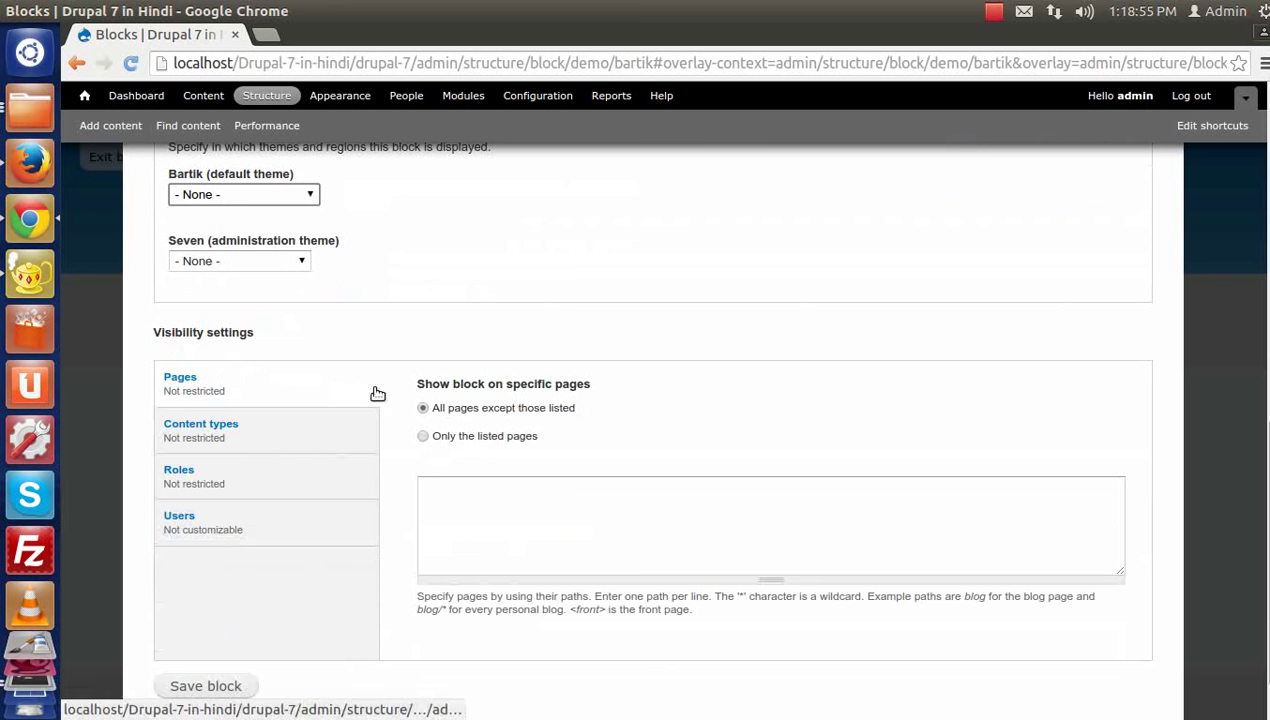
click(475, 497)
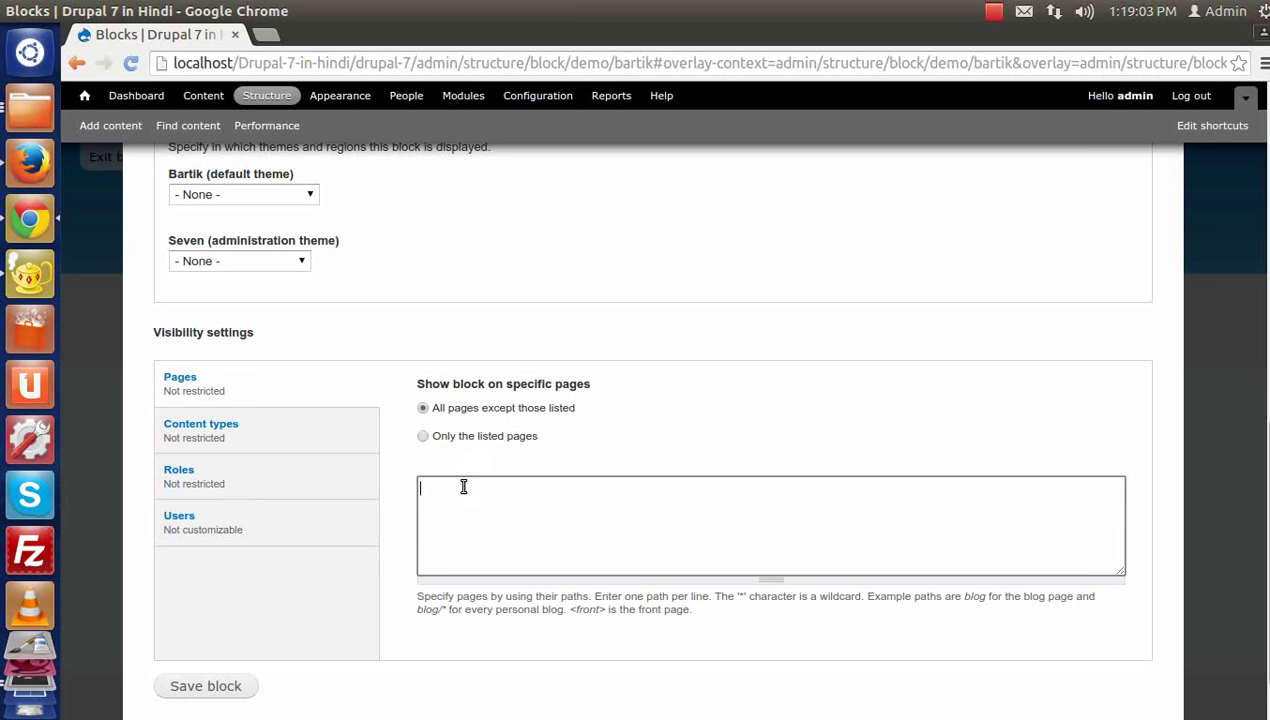
click(300, 443)
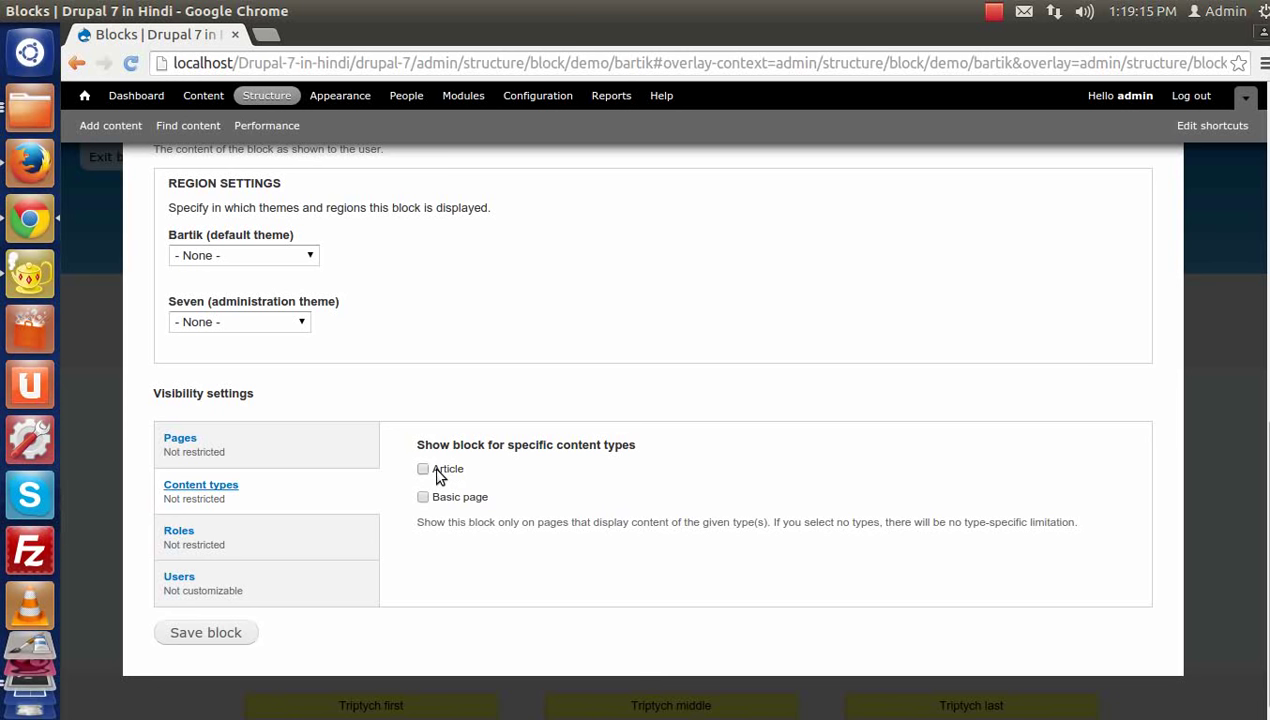
click(303, 540)
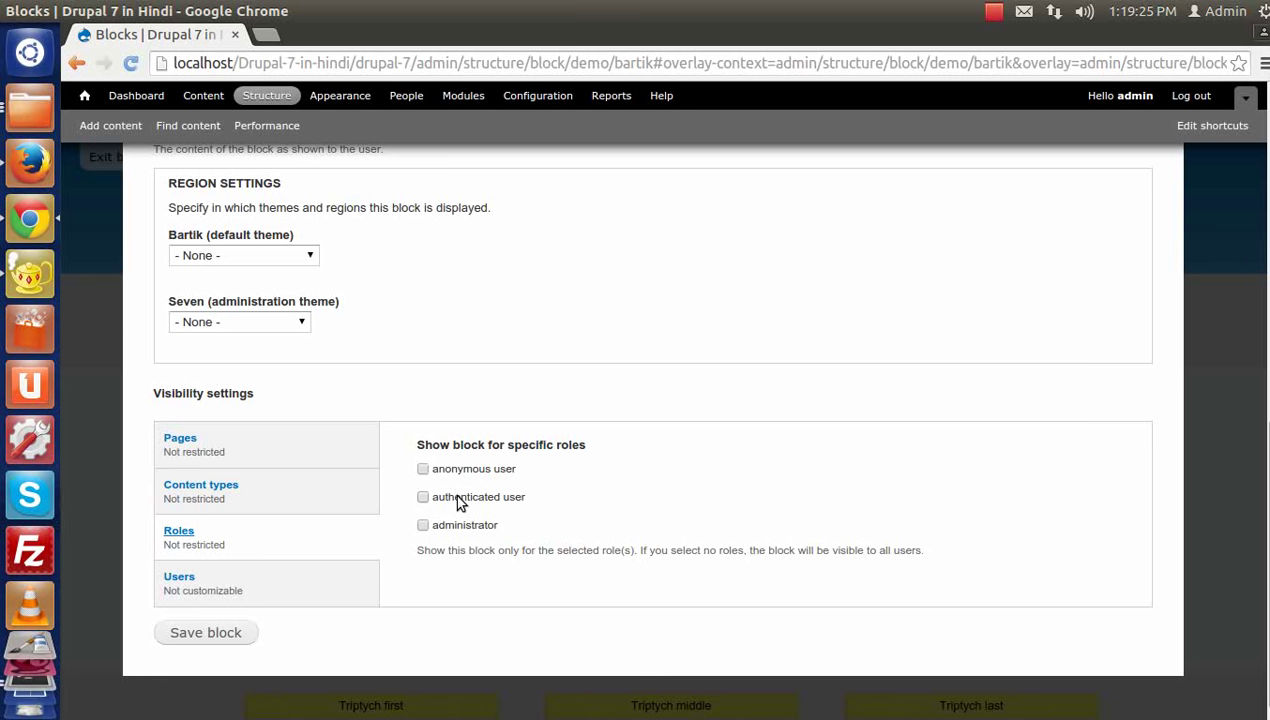
click(312, 587)
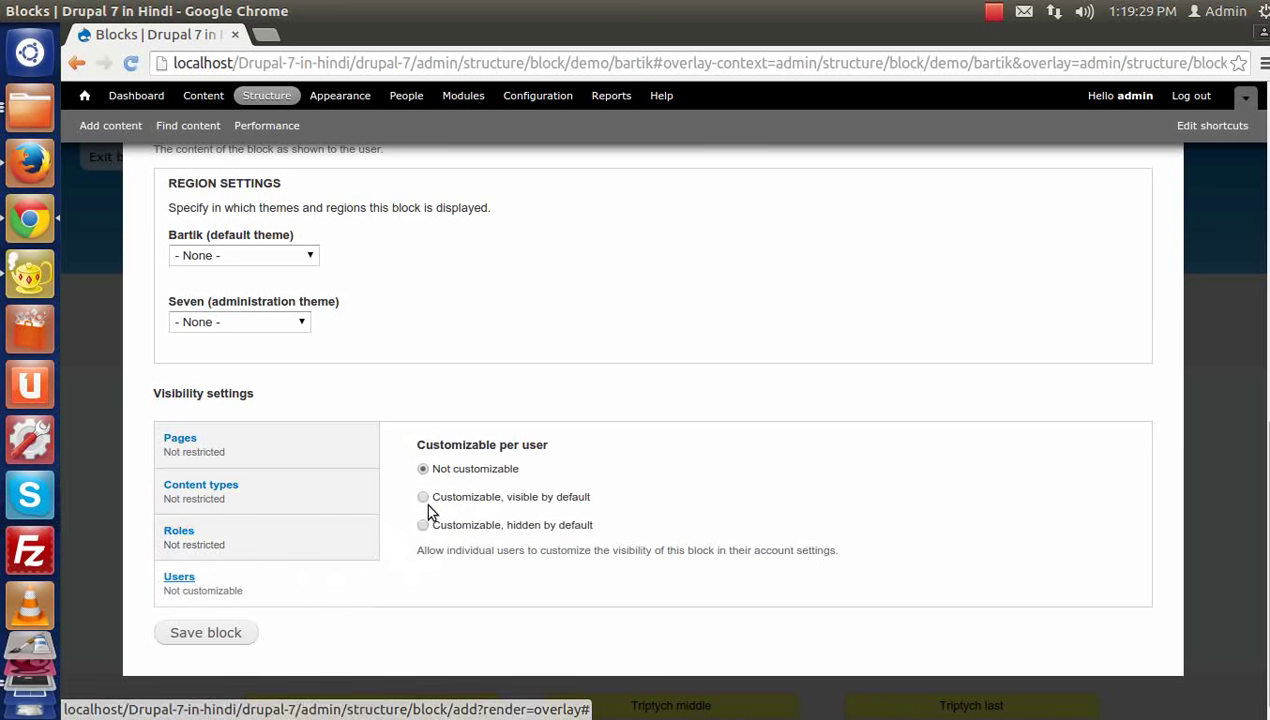
scroll(422, 519, up, 10)
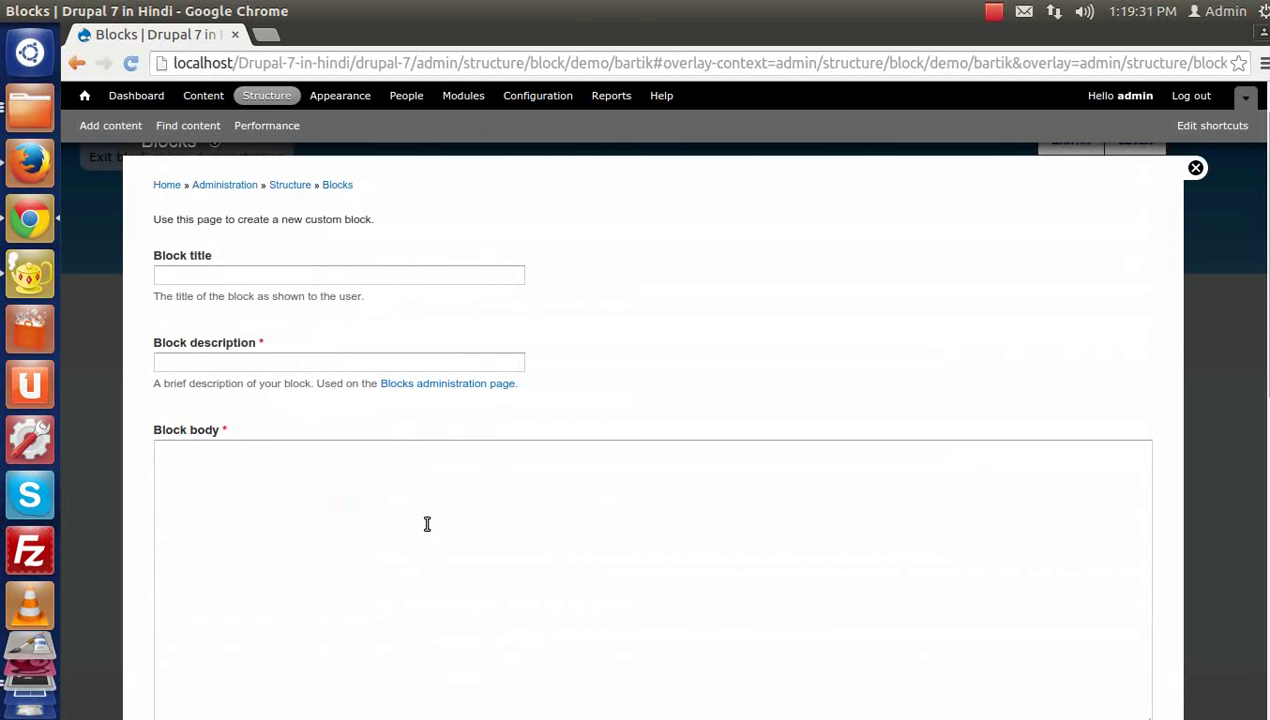
scroll(427, 524, up, 1)
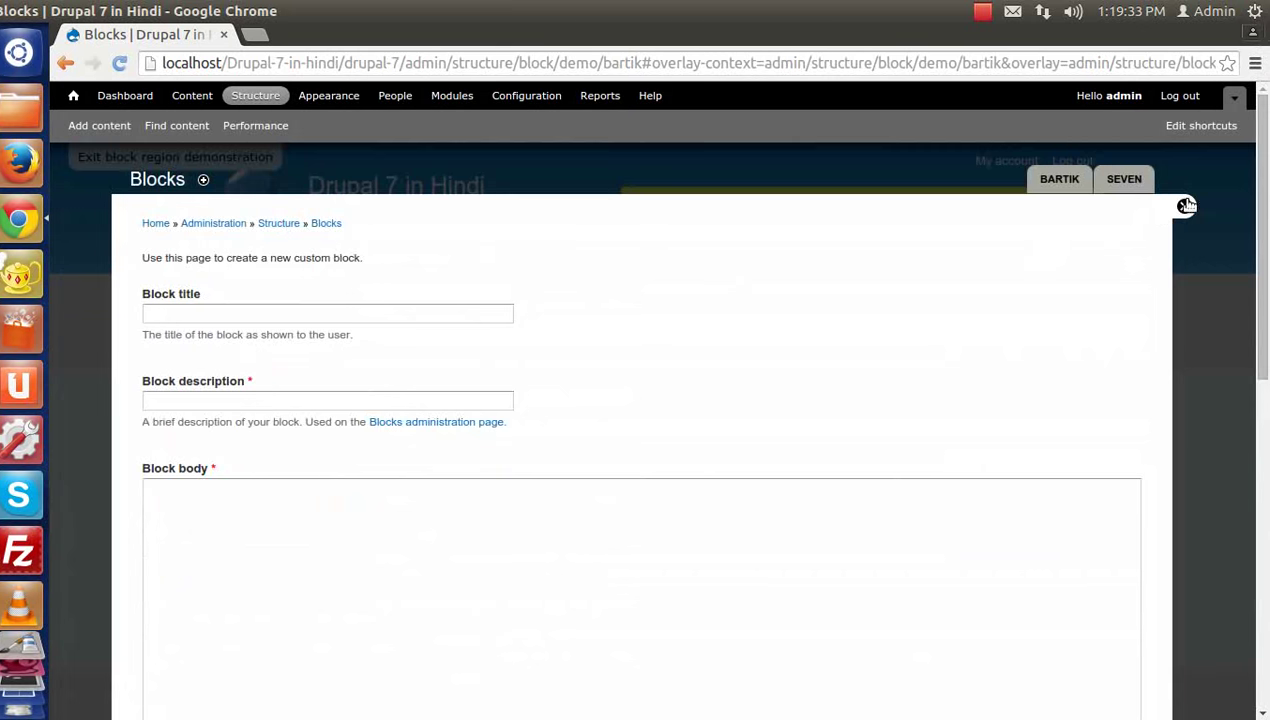
click(1195, 206)
Open the Menus page under Structure, list the links of the Main menu, and close the page.
click(265, 93)
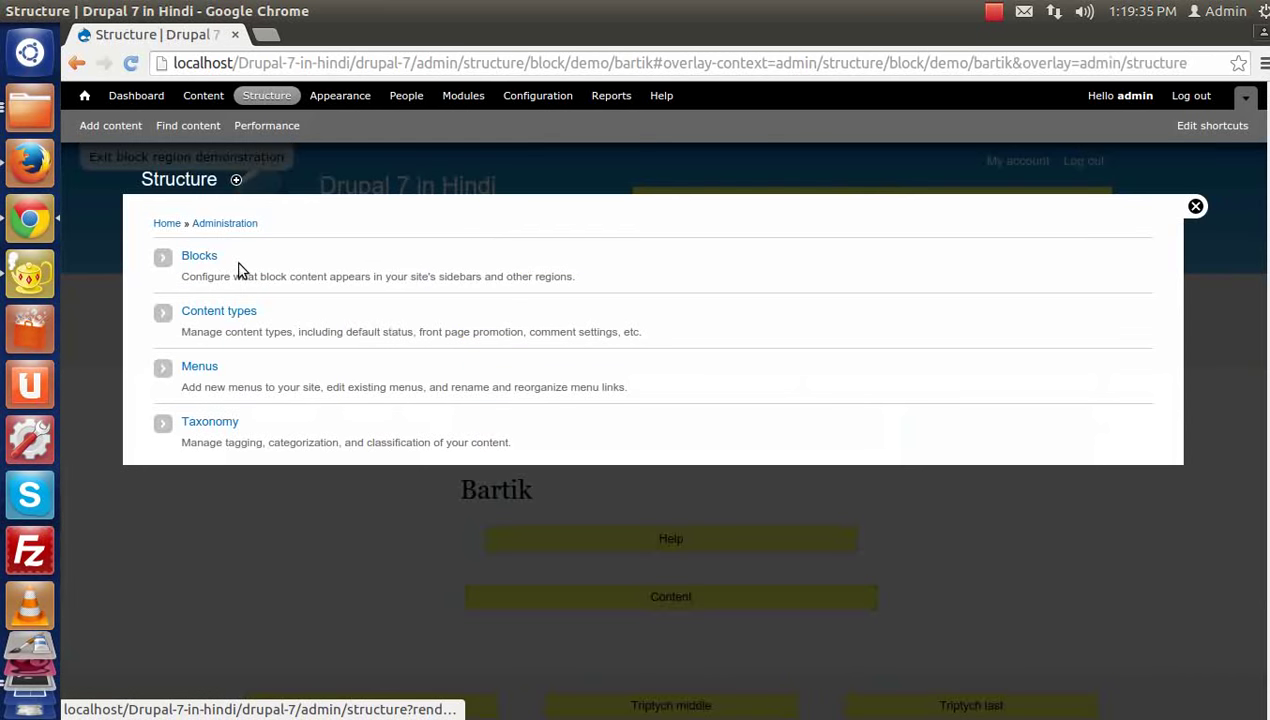
click(200, 370)
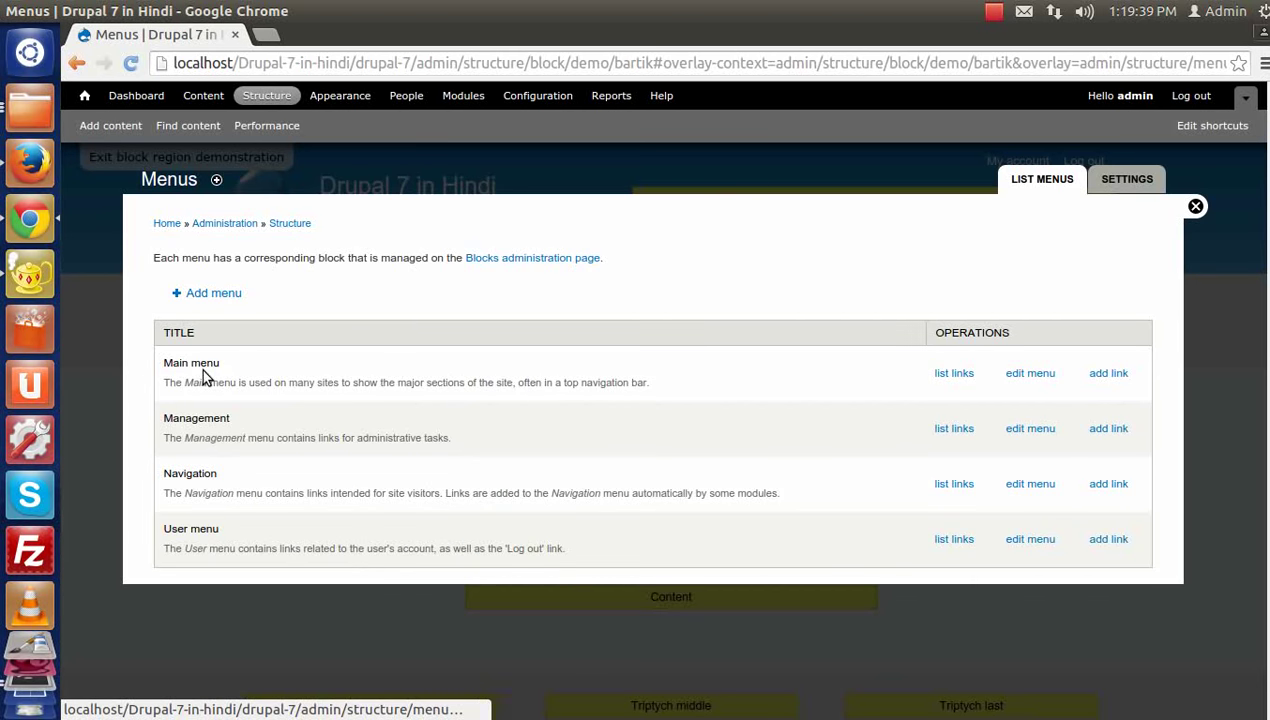
click(940, 376)
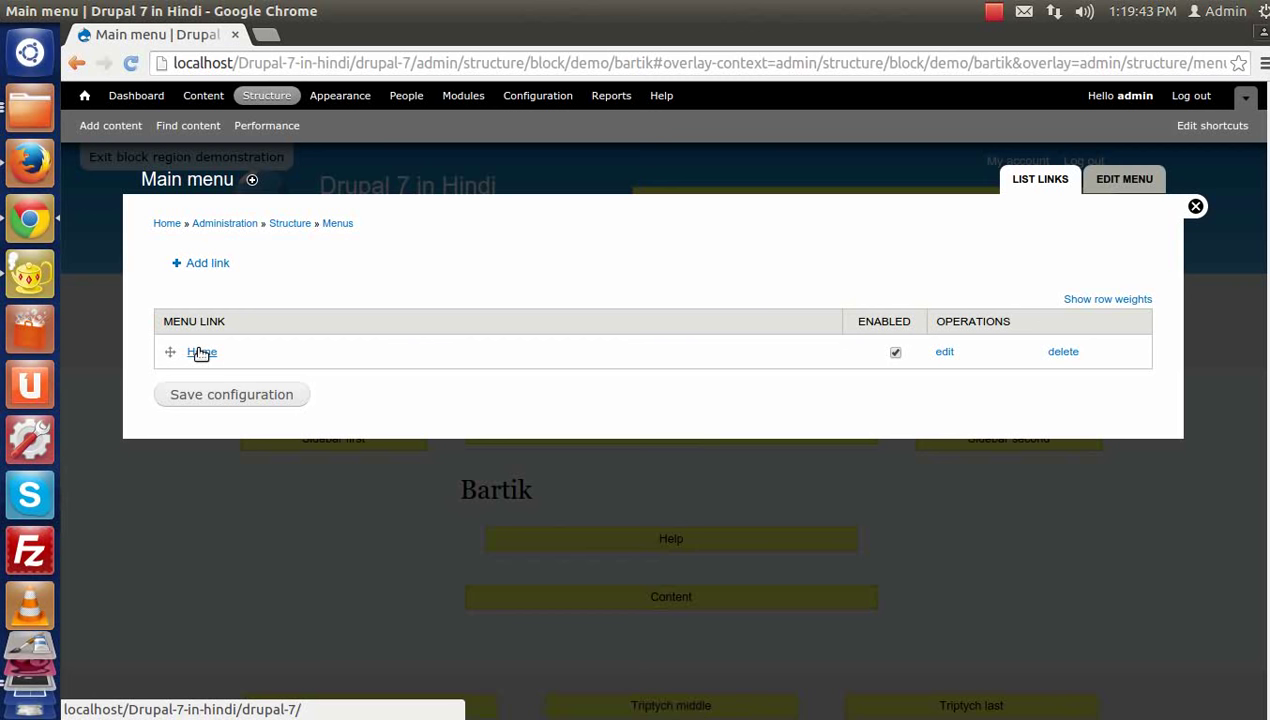
click(1184, 207)
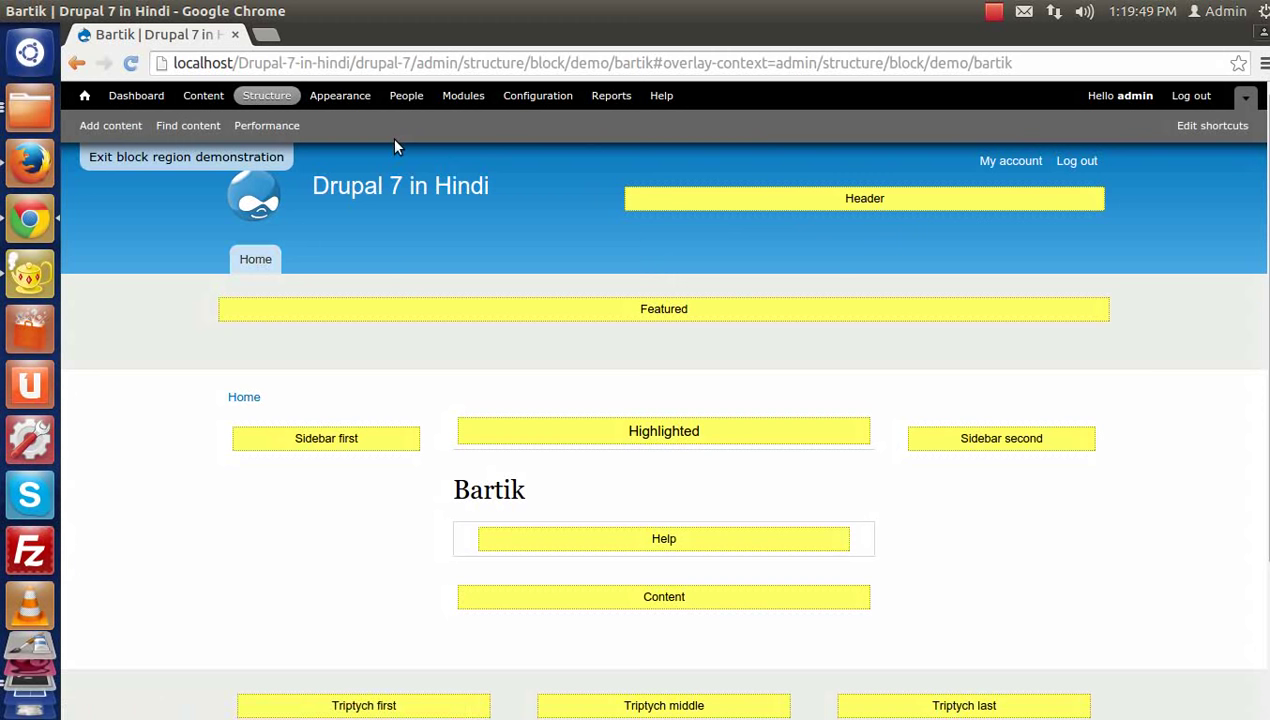
Reopen the Menus page under Structure to view the list of menus, and close it.
click(266, 95)
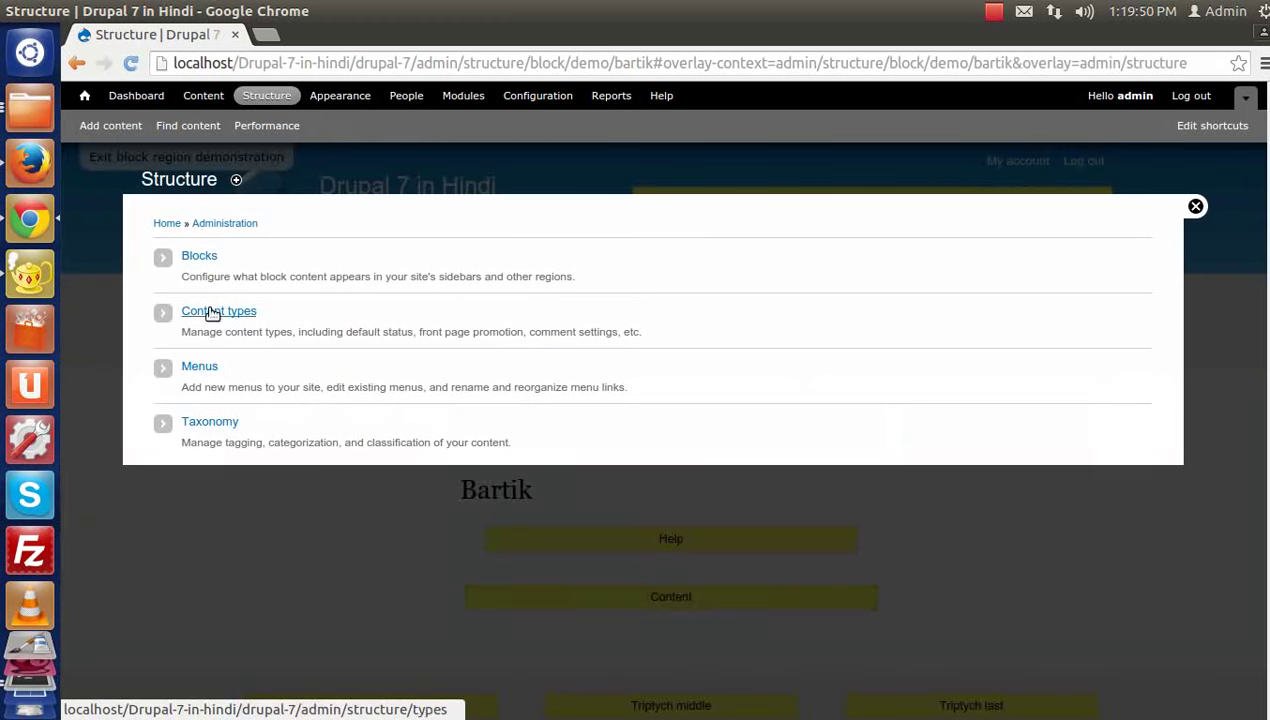
click(199, 367)
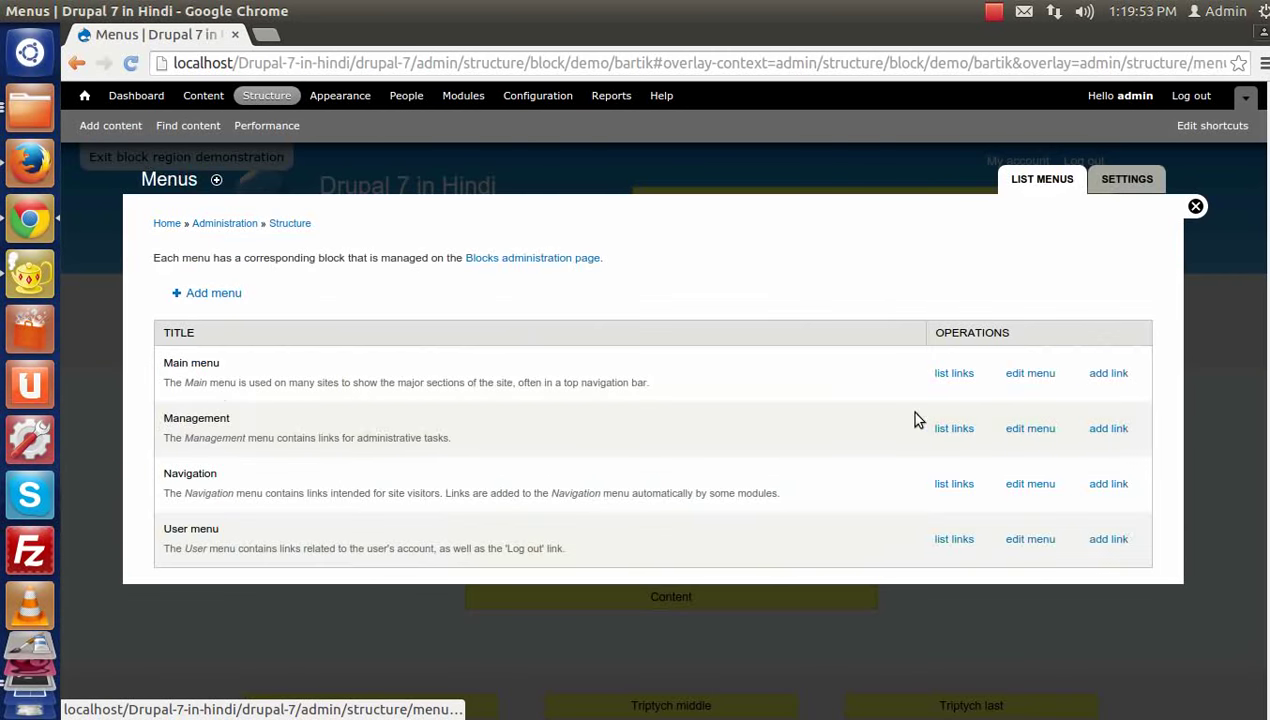
click(1185, 207)
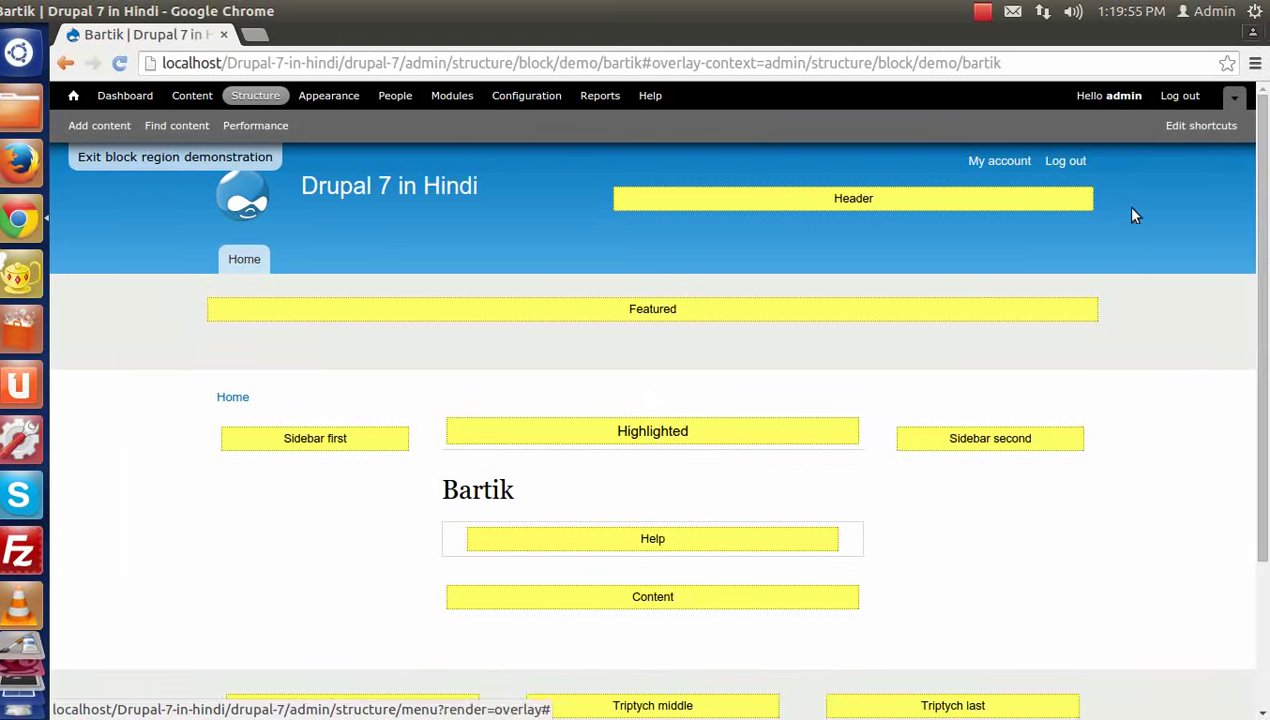
Open the Create Article form from the Content page, look over its fields and settings, and close it without saving.
click(204, 95)
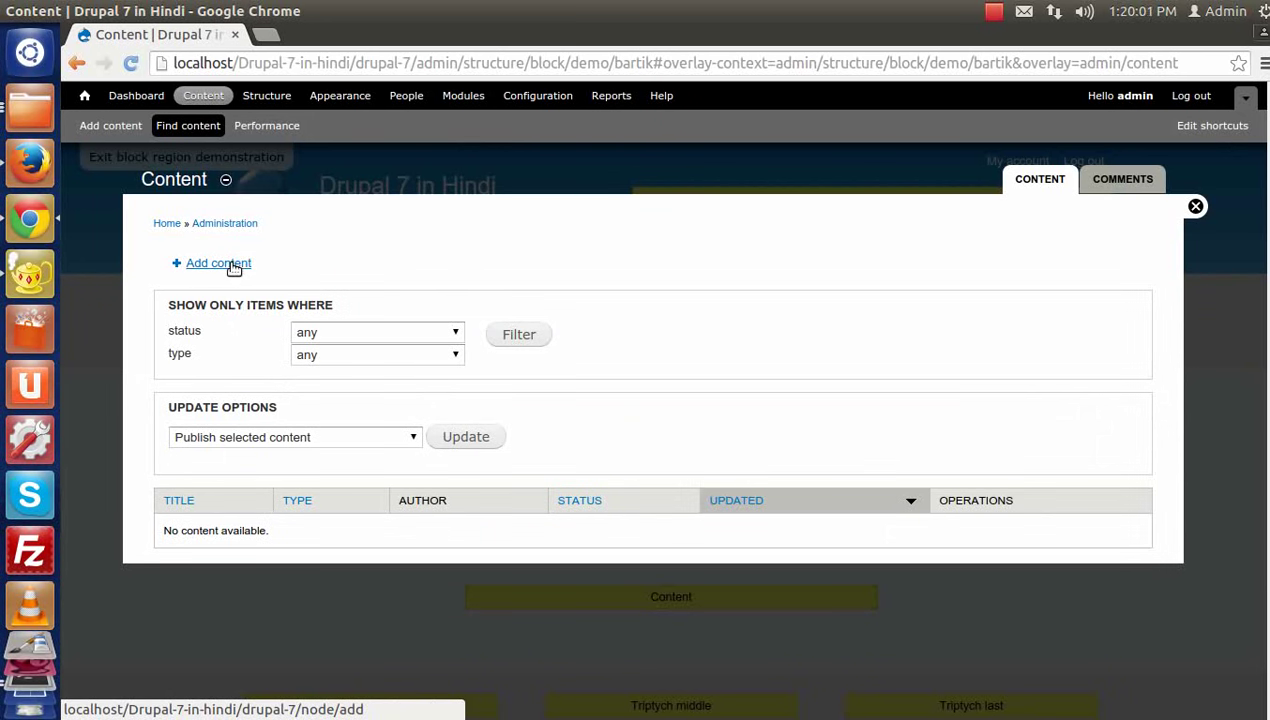
click(233, 266)
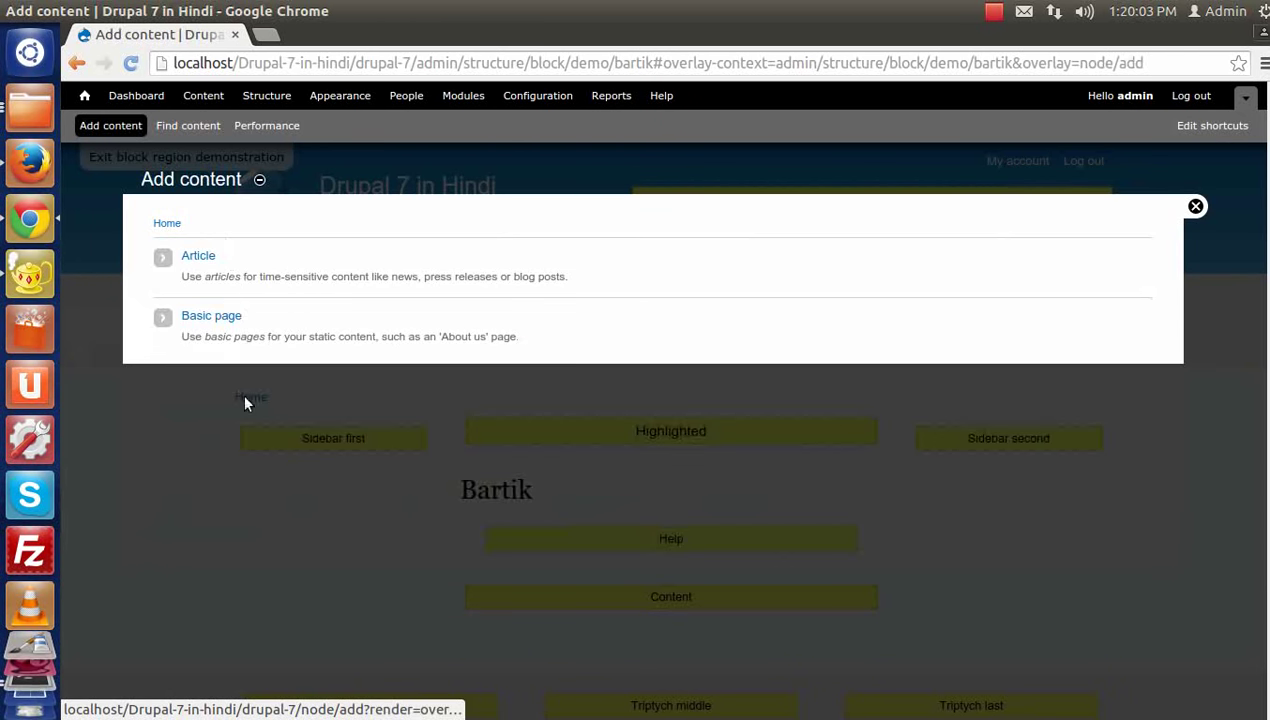
click(199, 257)
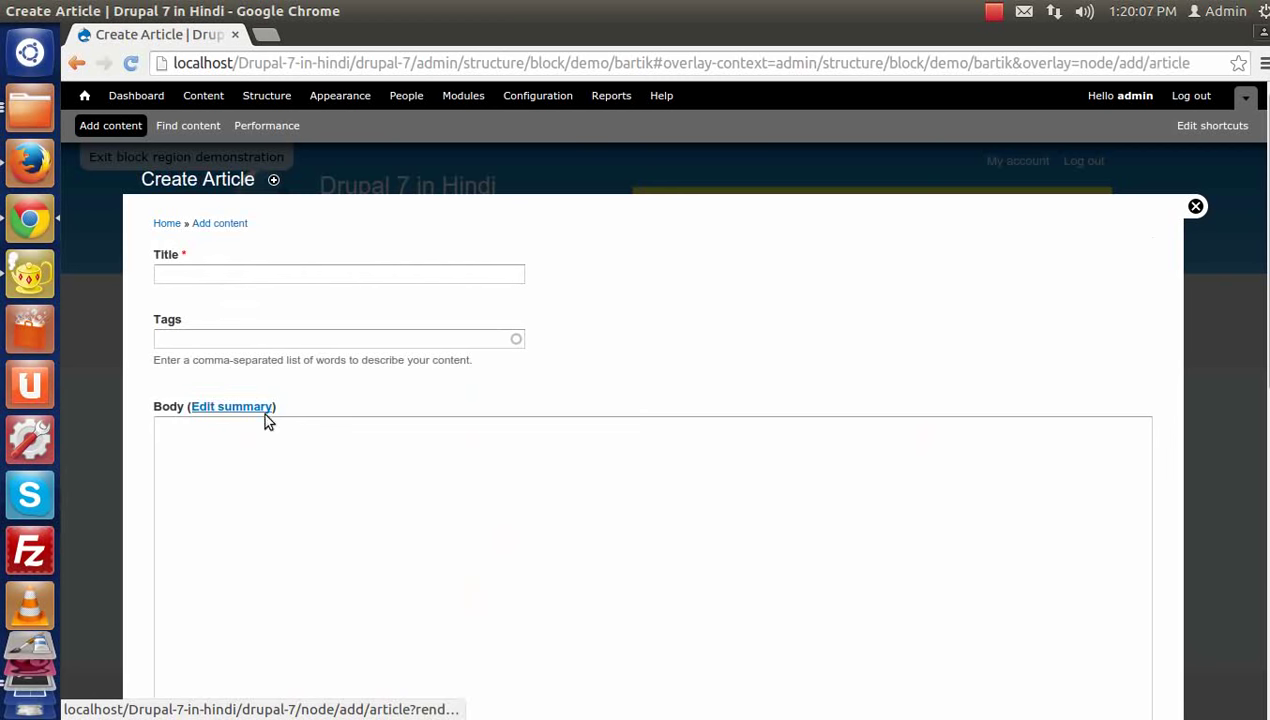
scroll(250, 397, down, 10)
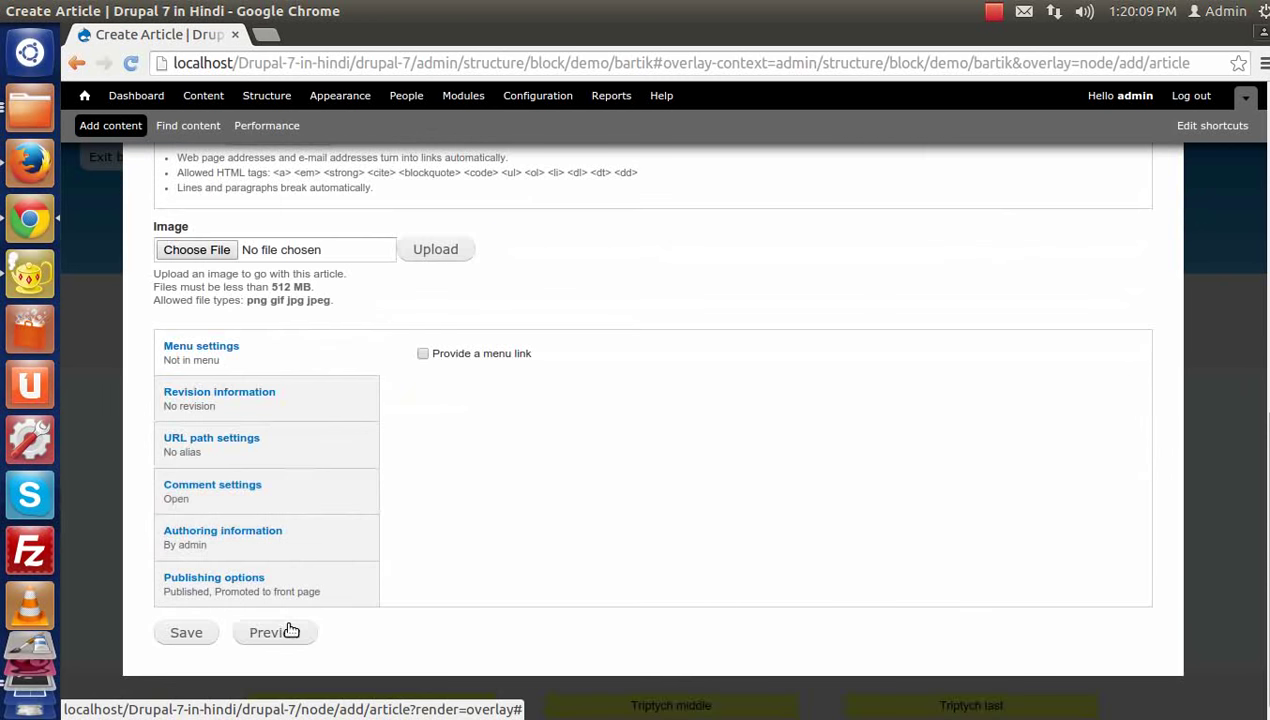
scroll(288, 628, up, 10)
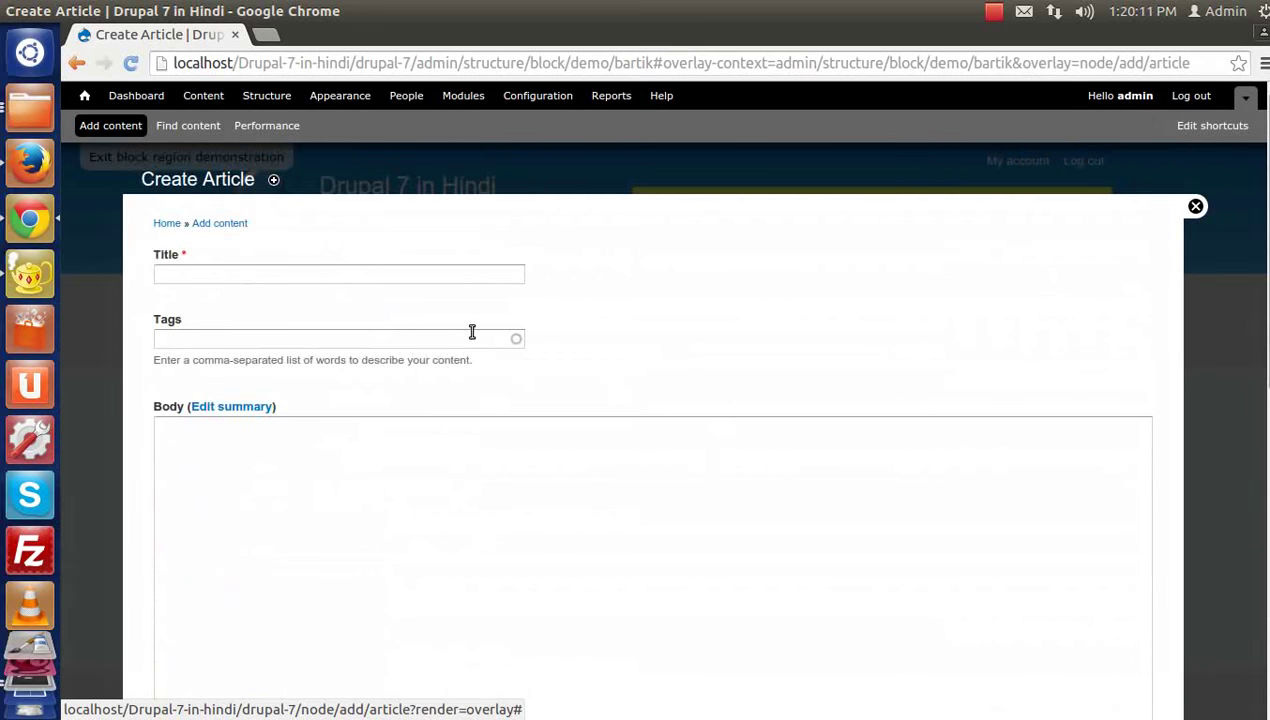
click(1192, 206)
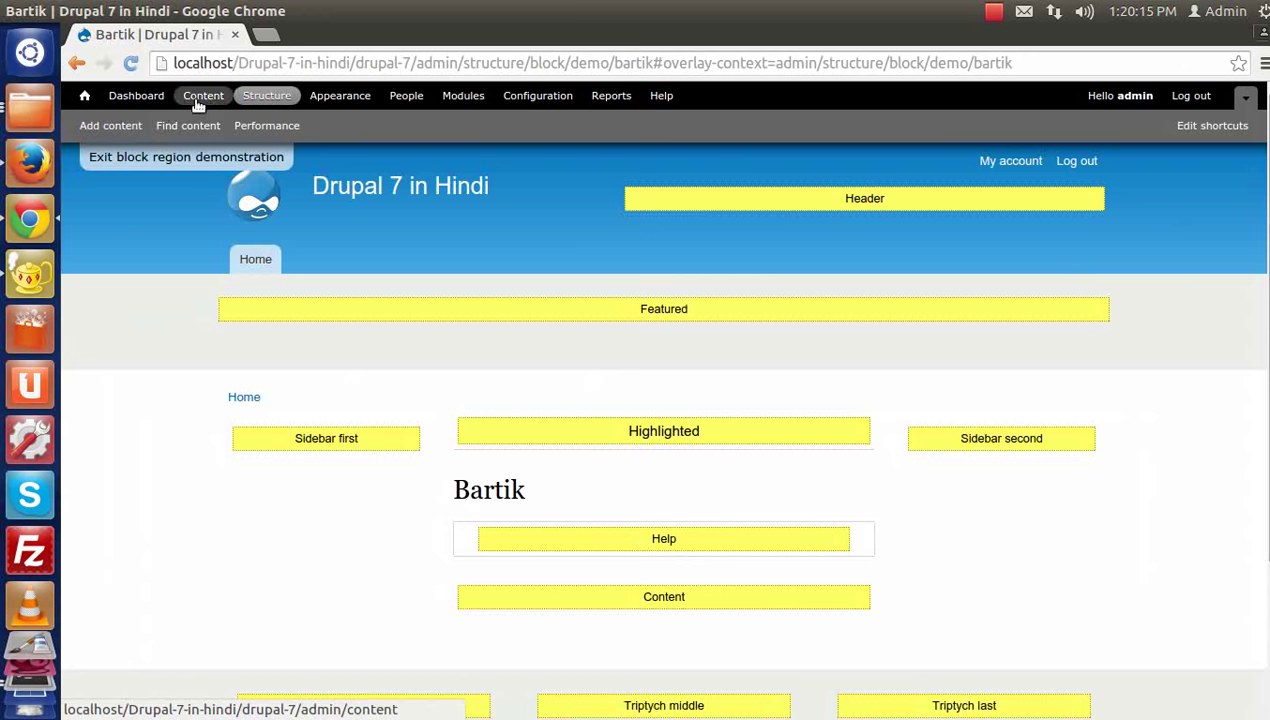
Open the Dashboard's customization view and close it without changes.
click(147, 95)
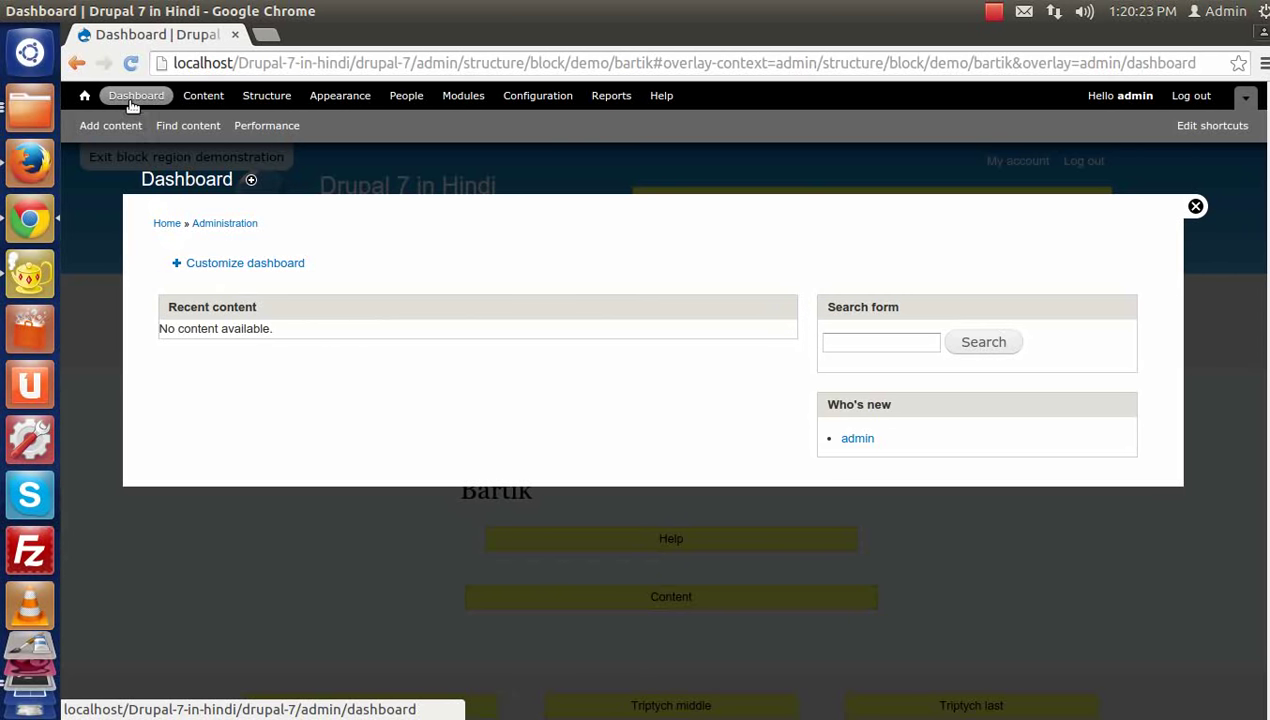
click(233, 264)
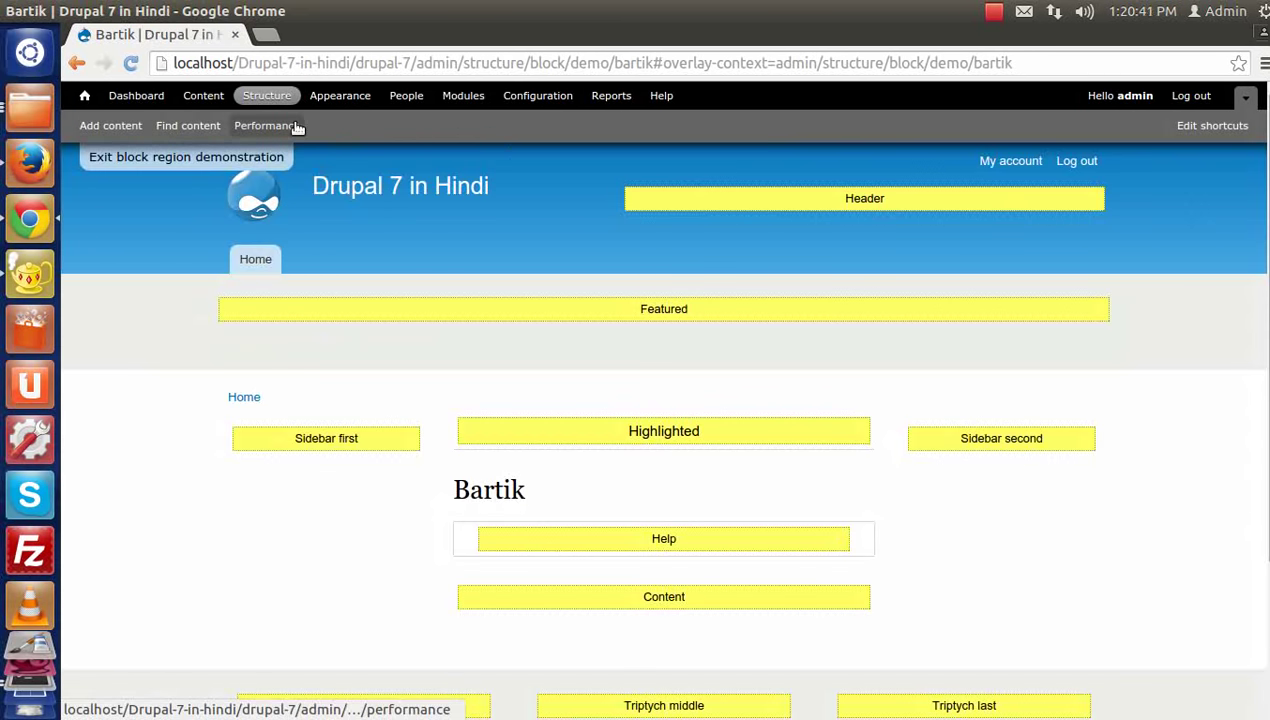
Open the form for adding a user from the People page and examine its account, status and role fields.
click(406, 96)
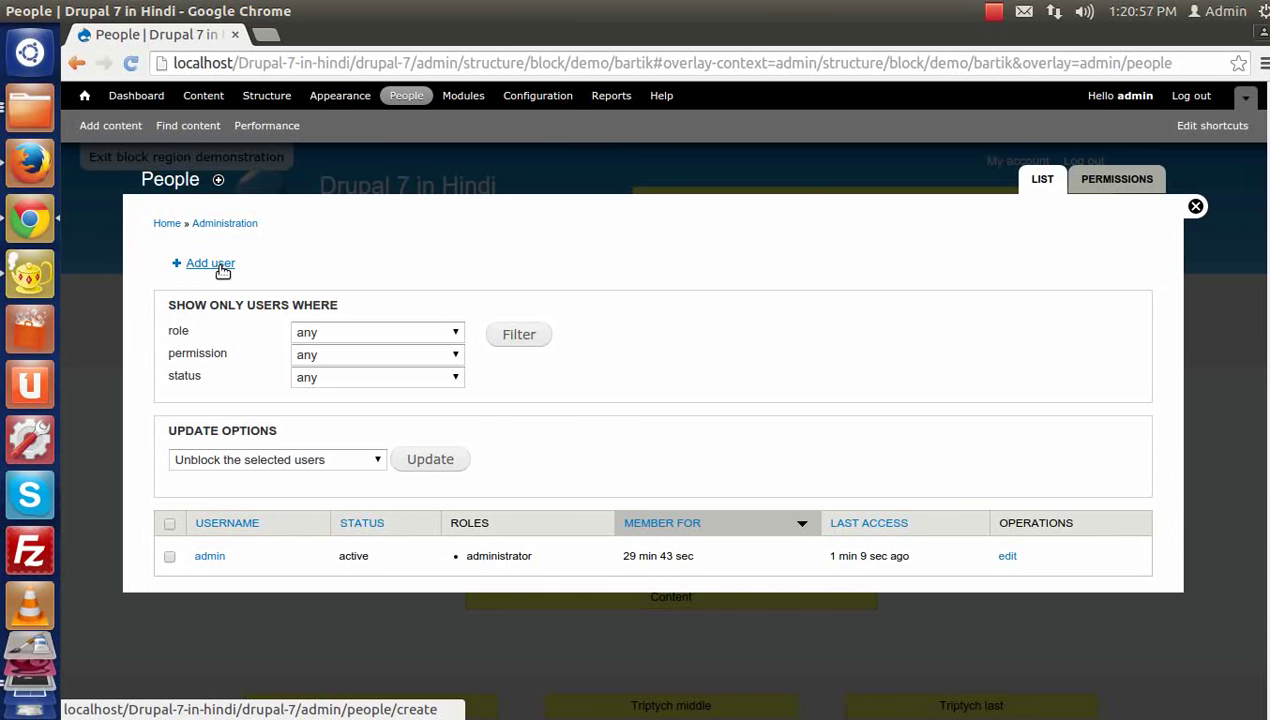
click(212, 263)
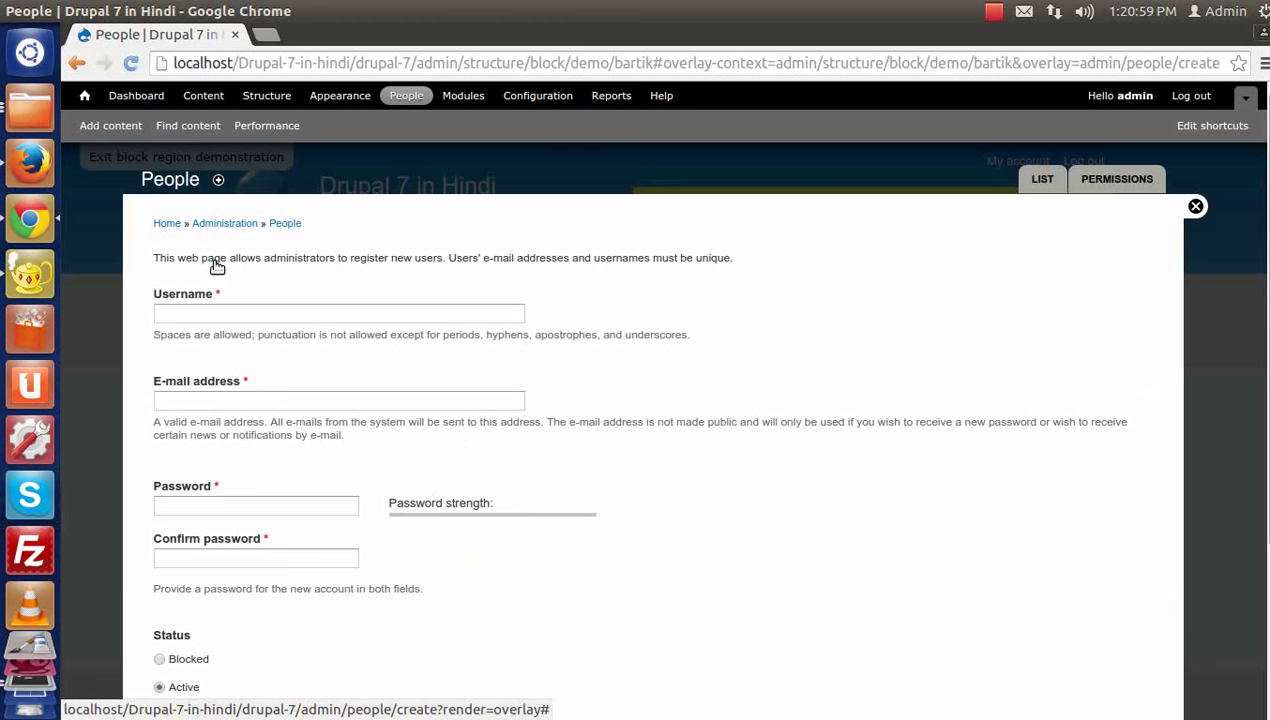
scroll(220, 465, down, 4)
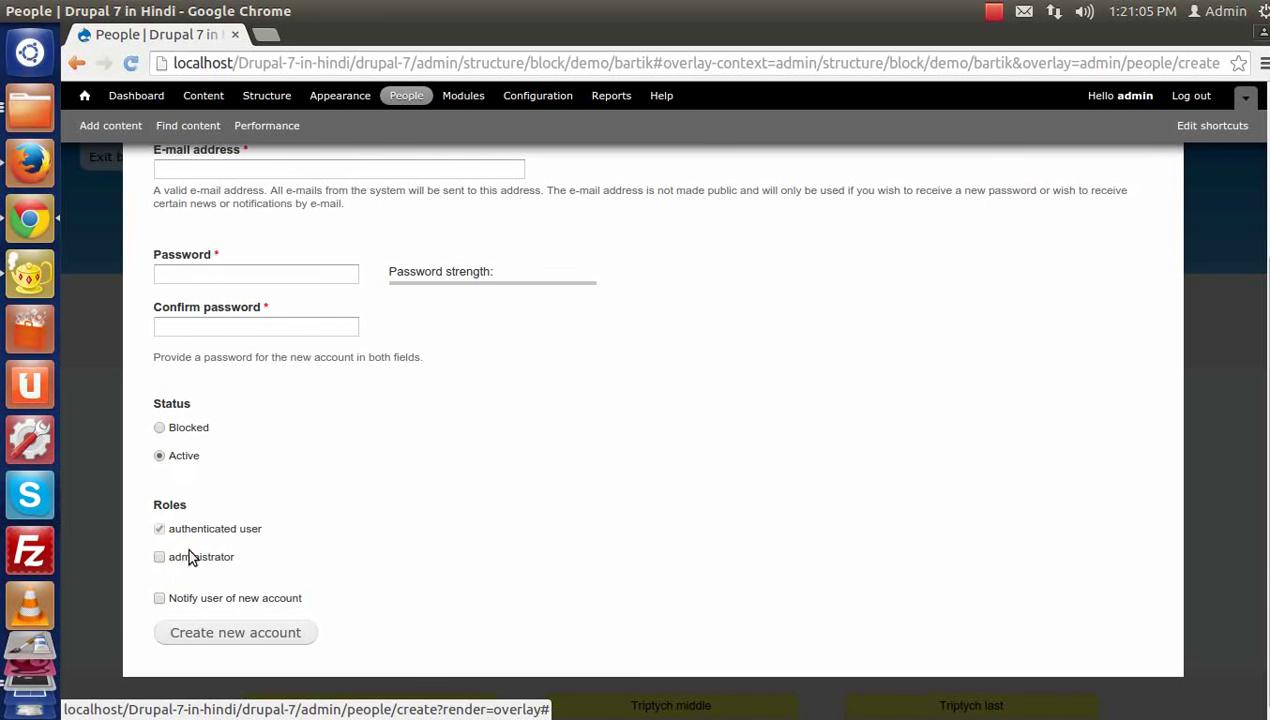
scroll(197, 567, up, 5)
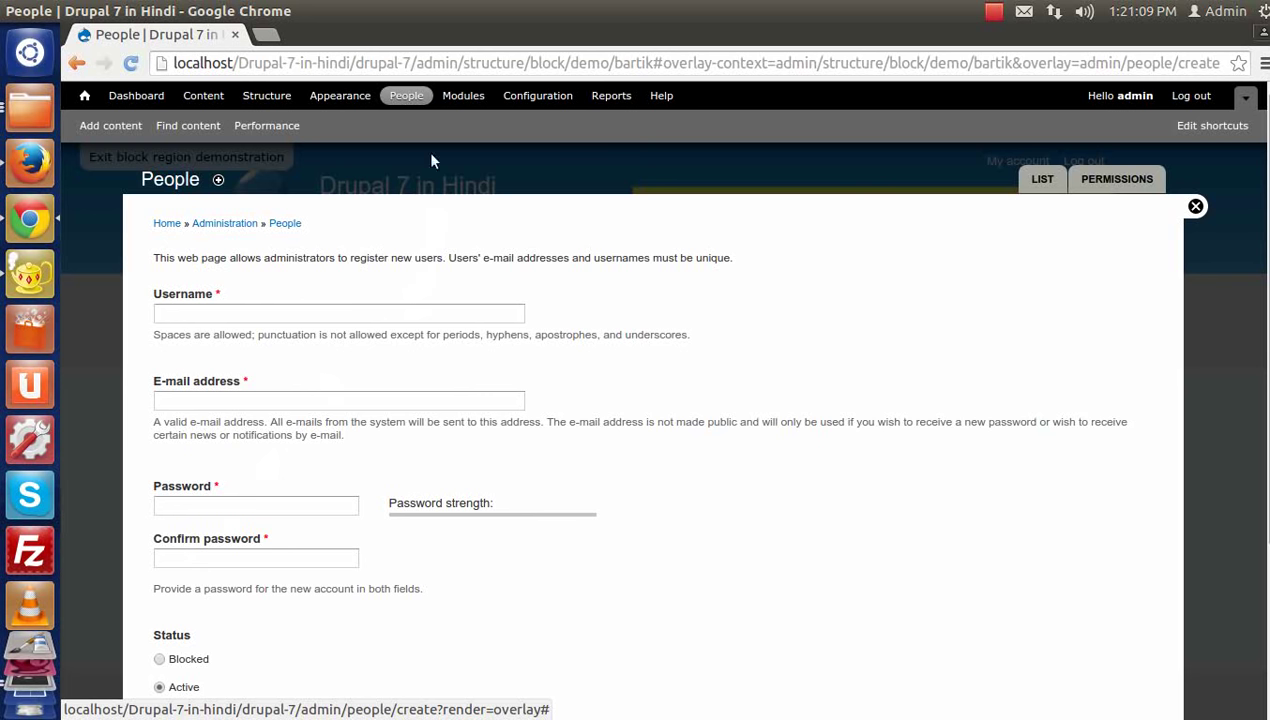
Return to the user list, close the People overlay and look over the Bartik block region demonstration down to the footer.
click(1043, 181)
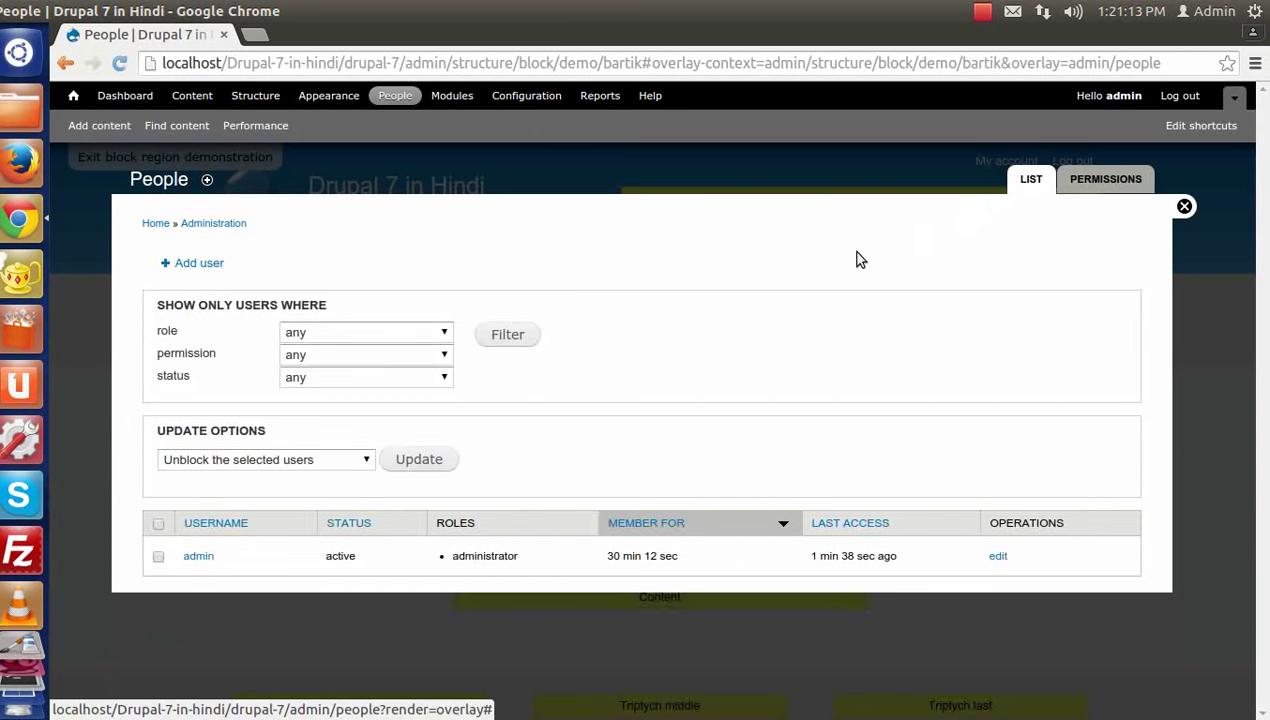
click(1183, 206)
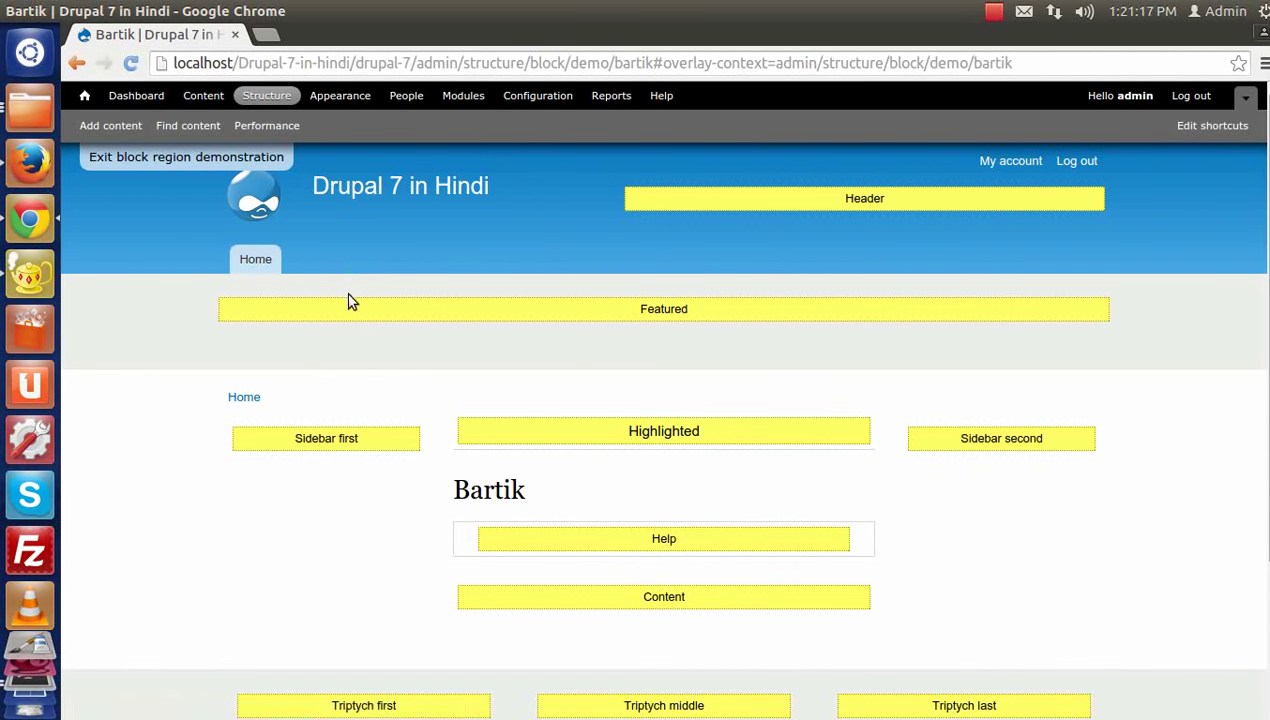
scroll(428, 428, down, 4)
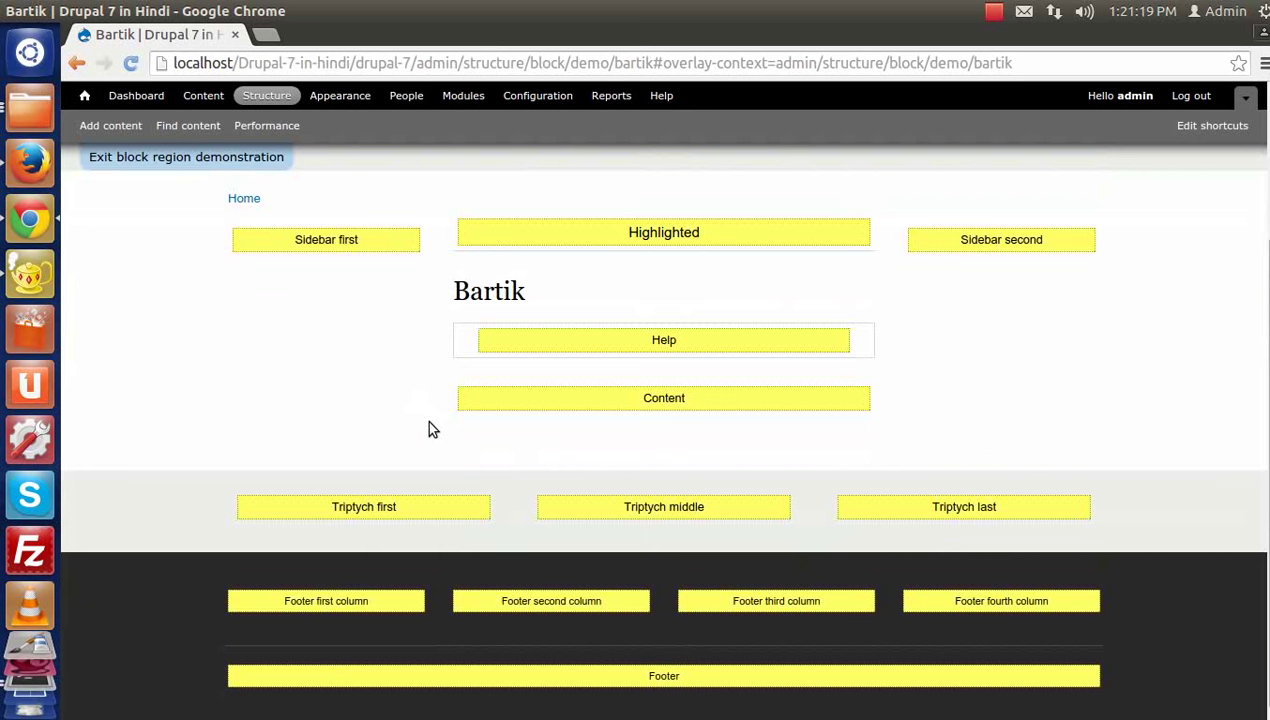
scroll(428, 428, up, 4)
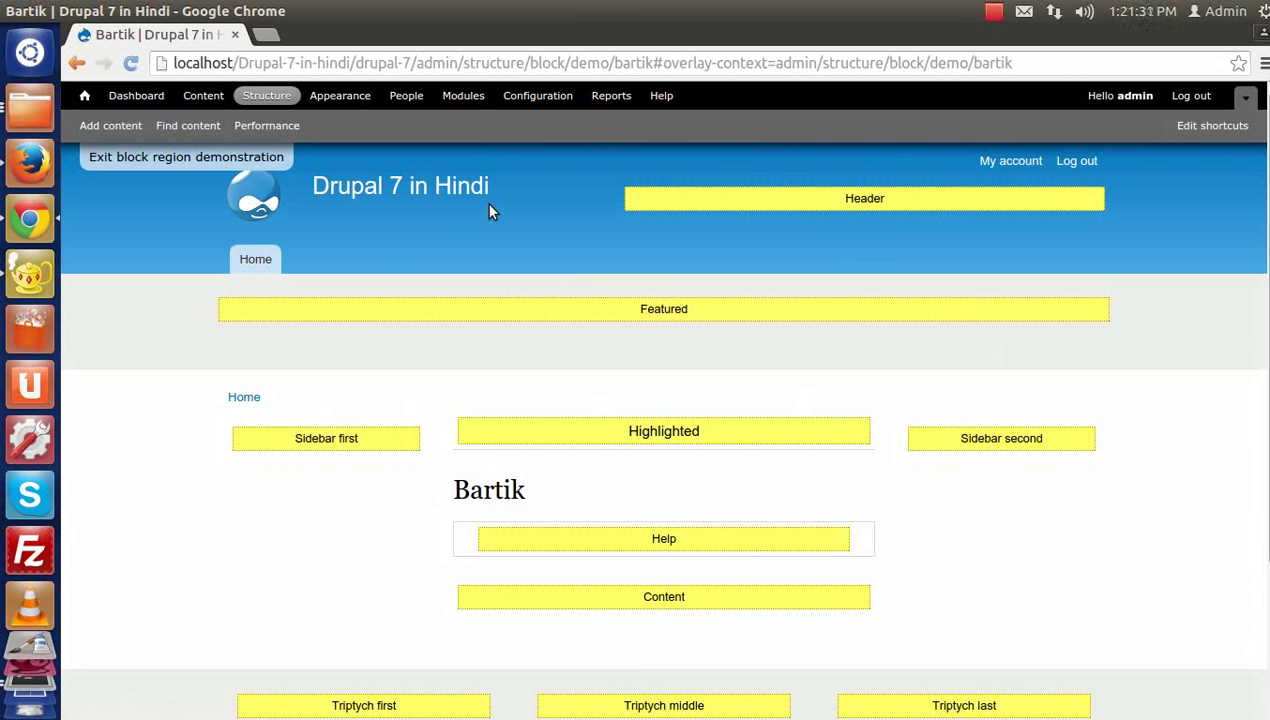
Go to the site's home page and look over its welcome heading and front page content.
click(84, 96)
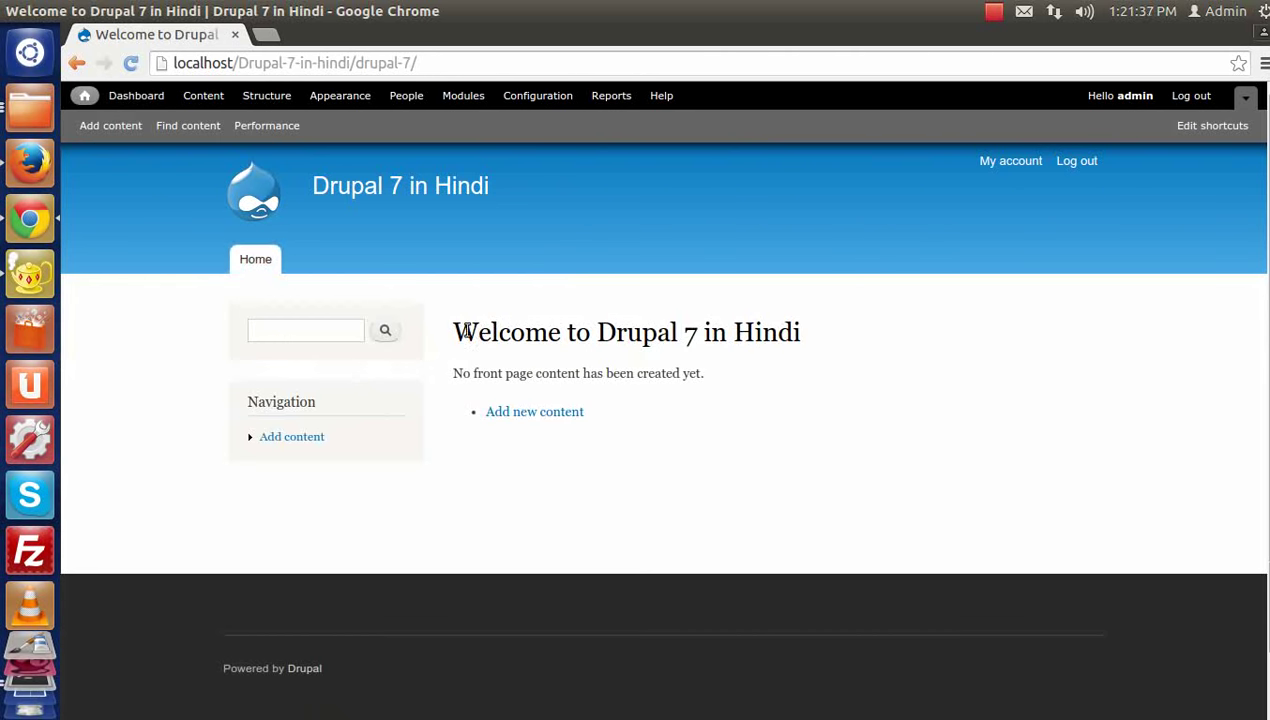
drag(455, 332, 767, 354)
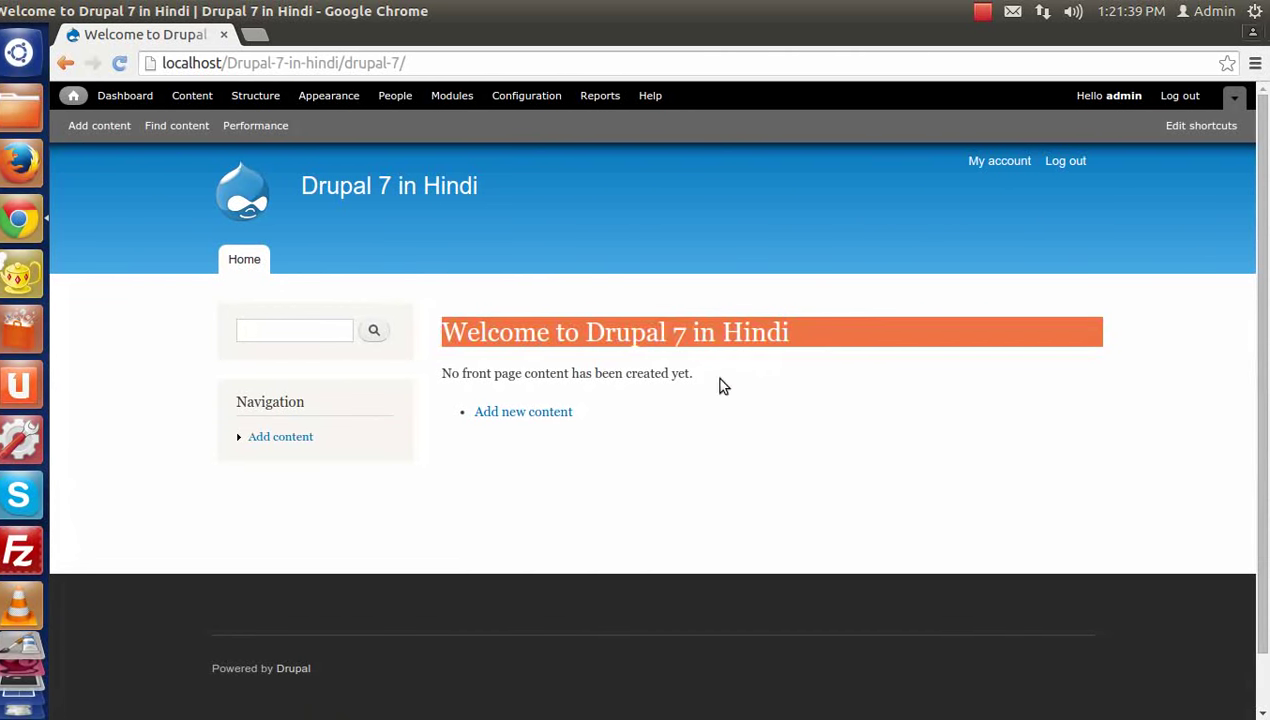
click(889, 210)
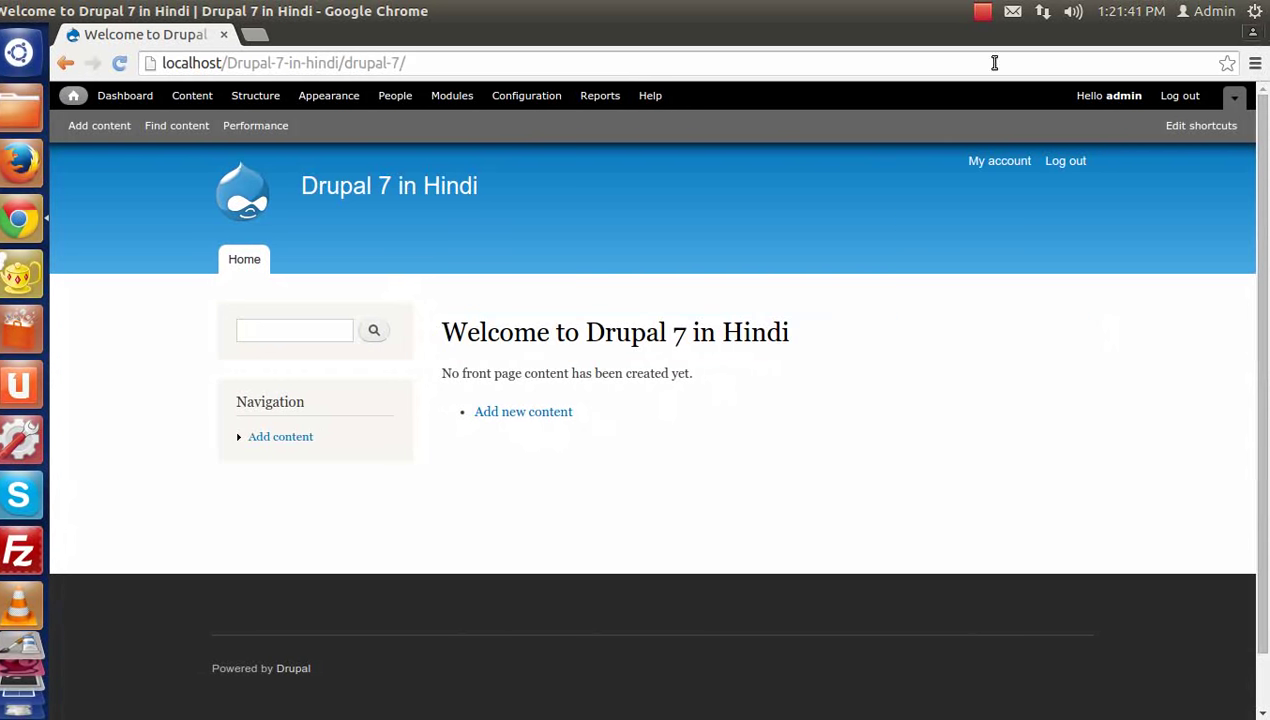
scroll(504, 240, down, 1)
scroll(504, 240, up, 1)
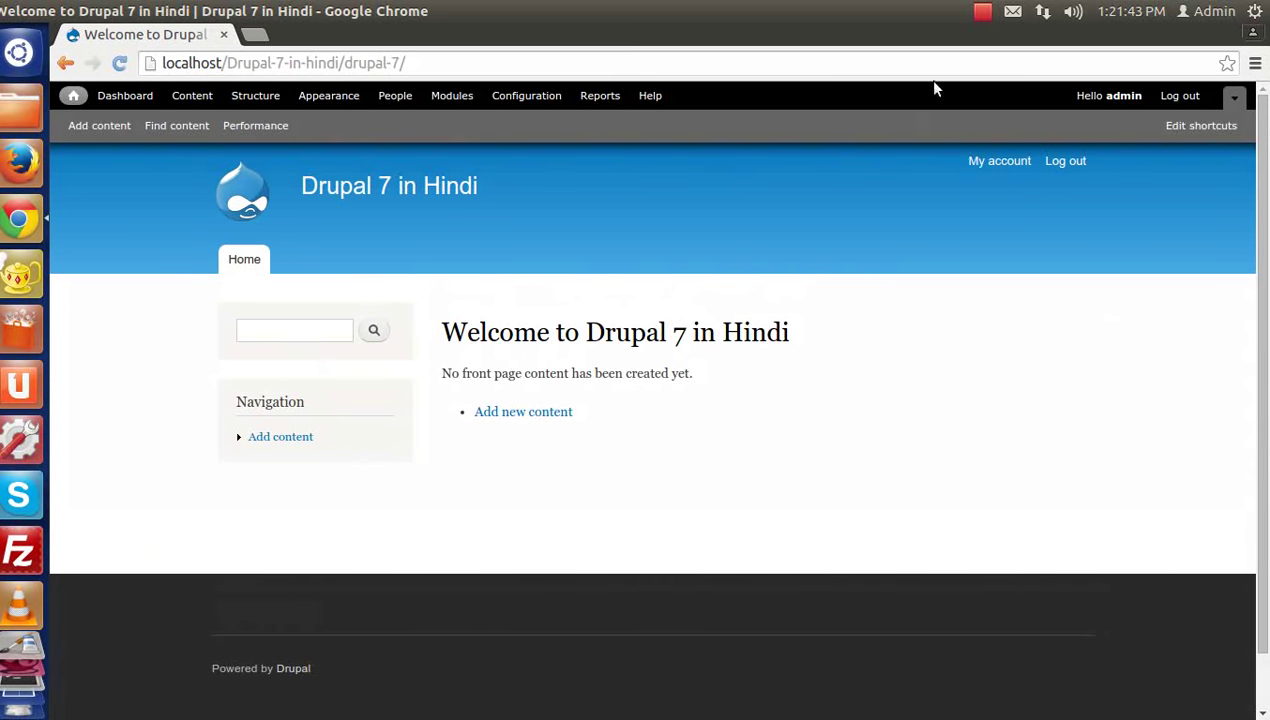